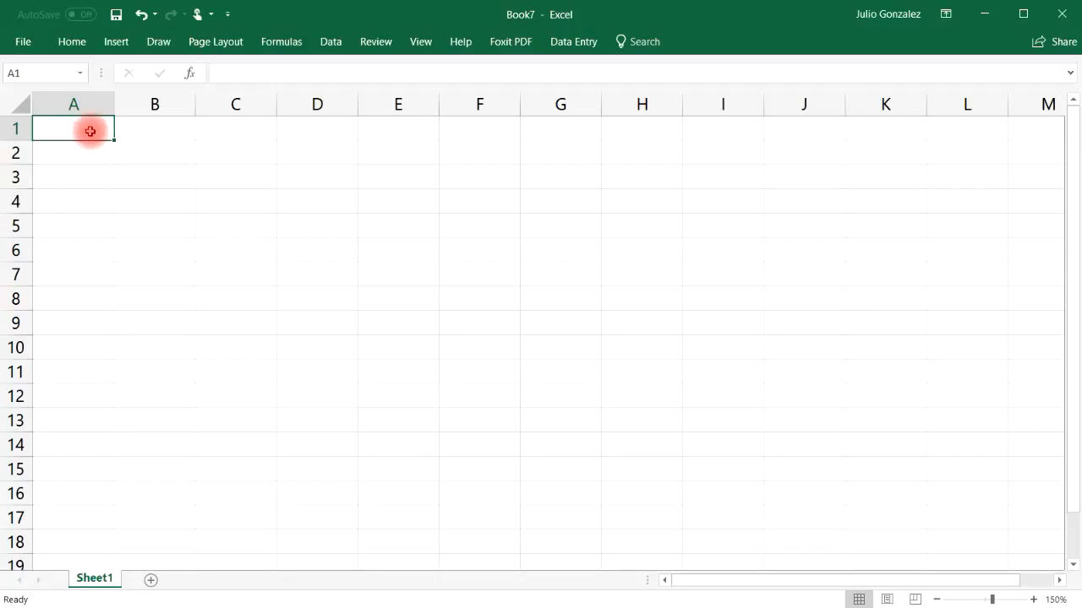
# Step: Enter the first five people's first names, one per cell, in A1 through A5
pyautogui.write('John')
pyautogui.press('Return')
pyautogui.write('Sa')
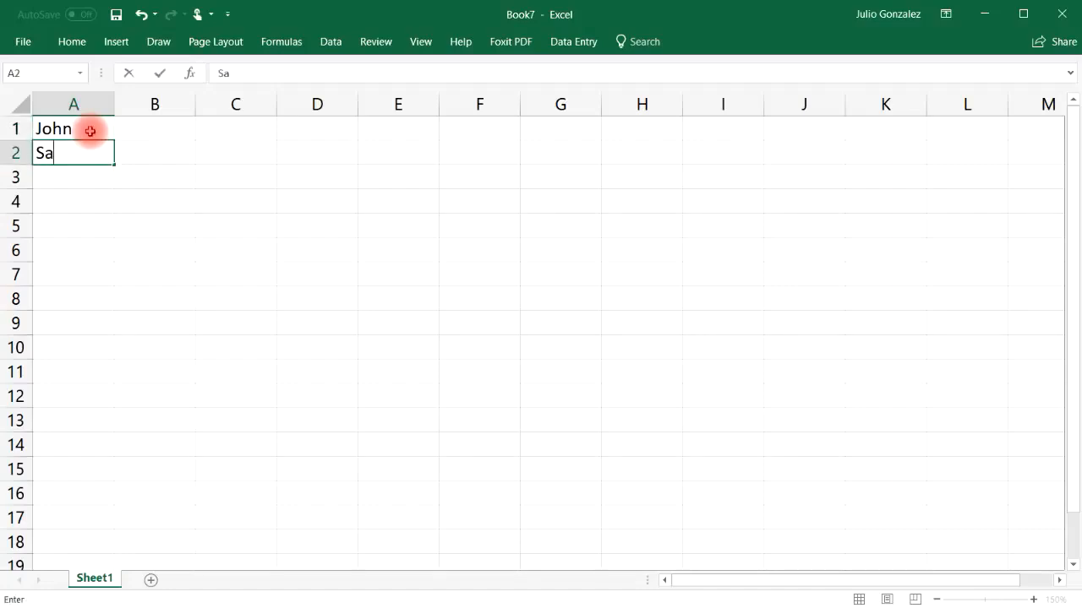
pyautogui.write('rah')
pyautogui.press('Return')
pyautogui.write('Megan')
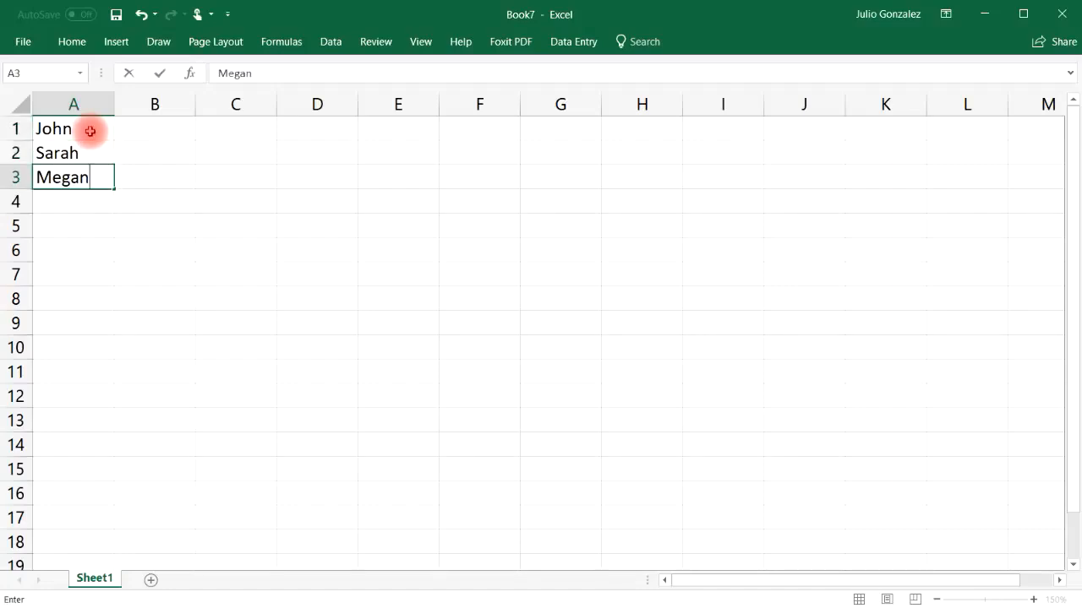
pyautogui.press('Return')
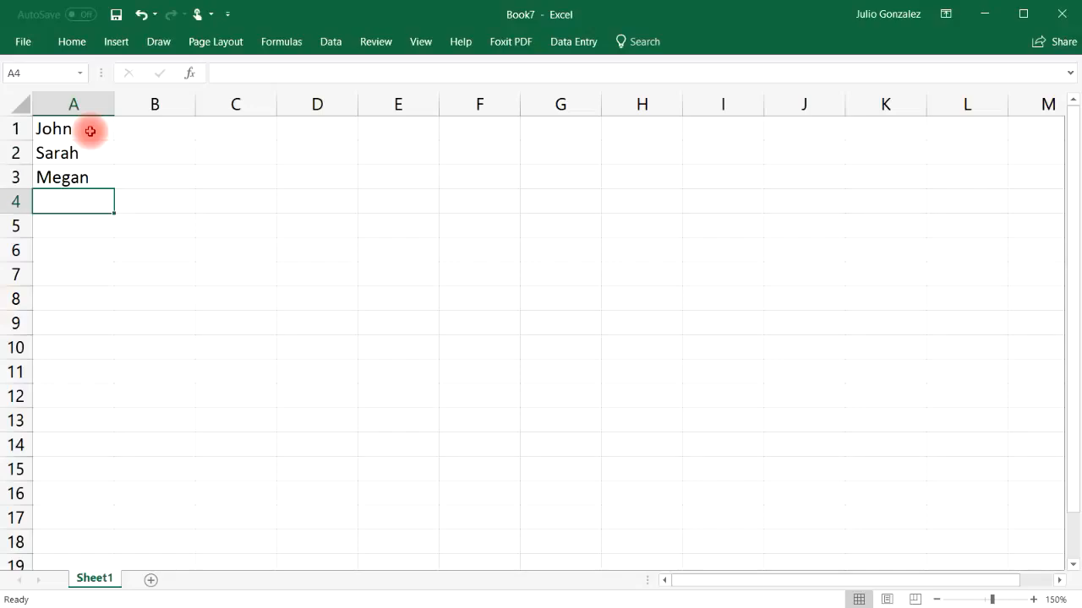
pyautogui.write('Kelly')
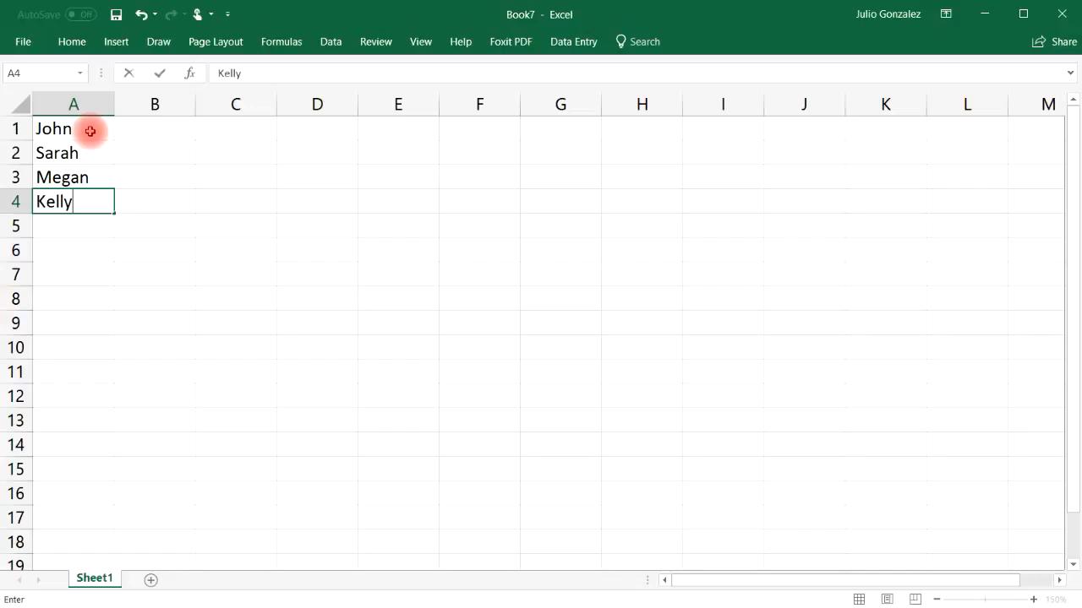
pyautogui.press('Return')
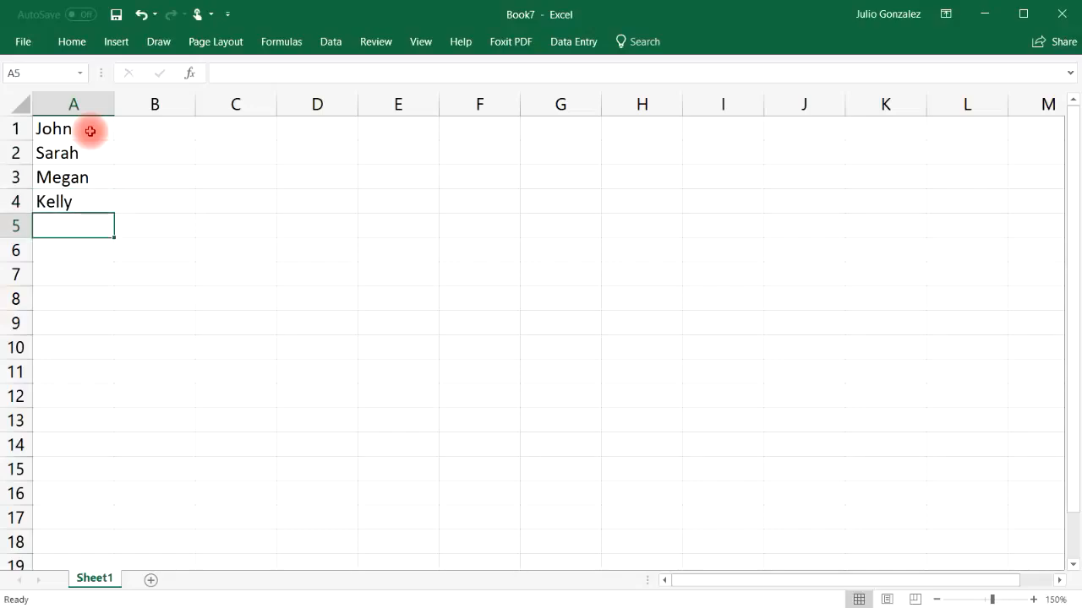
pyautogui.write('Christine')
pyautogui.press('Return')
# Step: Continue the column A list with five more first names in A6 through A10
pyautogui.write('Jared')
pyautogui.press('Return')
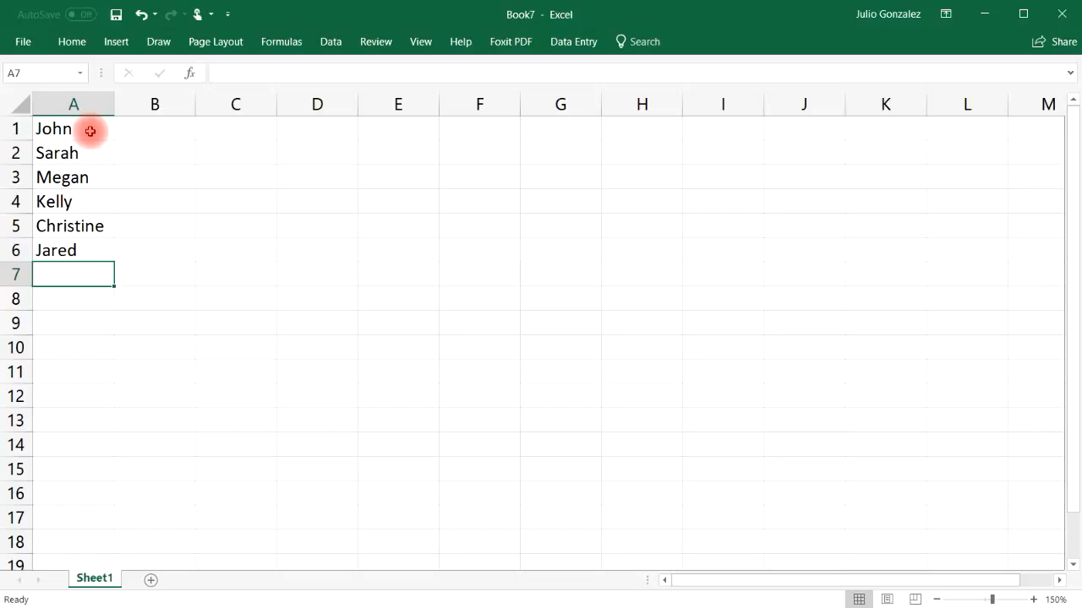
pyautogui.write('Lucy')
pyautogui.press('Return')
pyautogui.write('A')
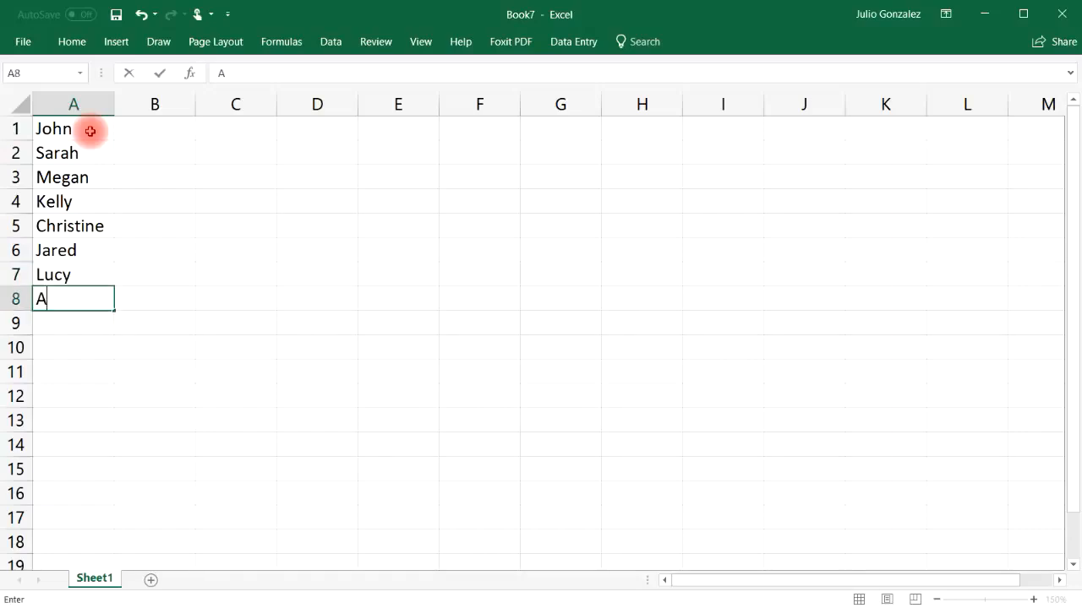
pyautogui.write('rnold')
pyautogui.press('Return')
pyautogui.write('Tim')
pyautogui.press('Return')
pyautogui.write('Jackie')
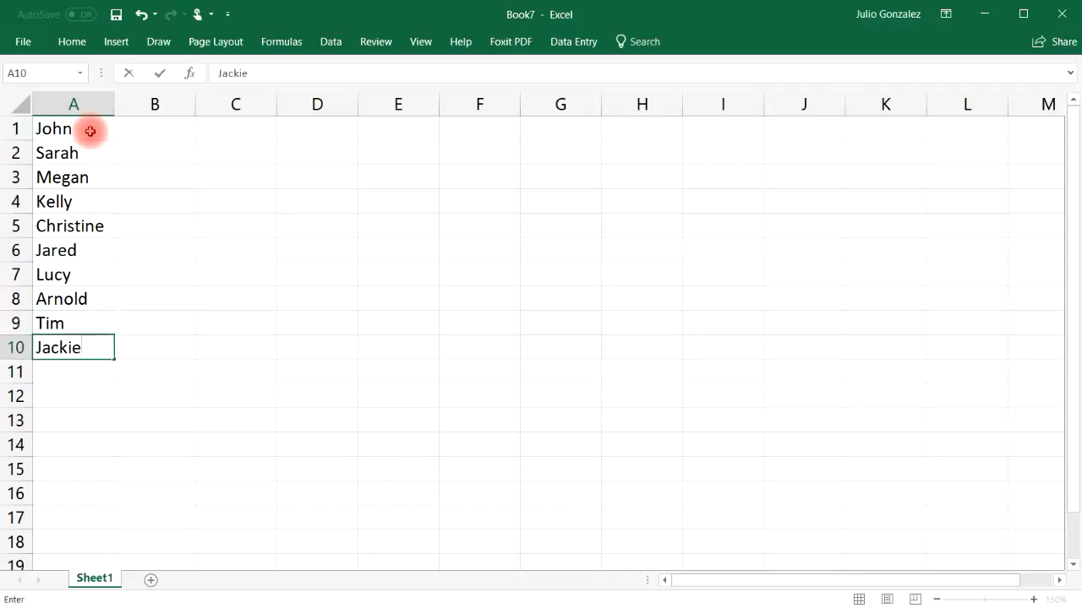
pyautogui.press('Return')
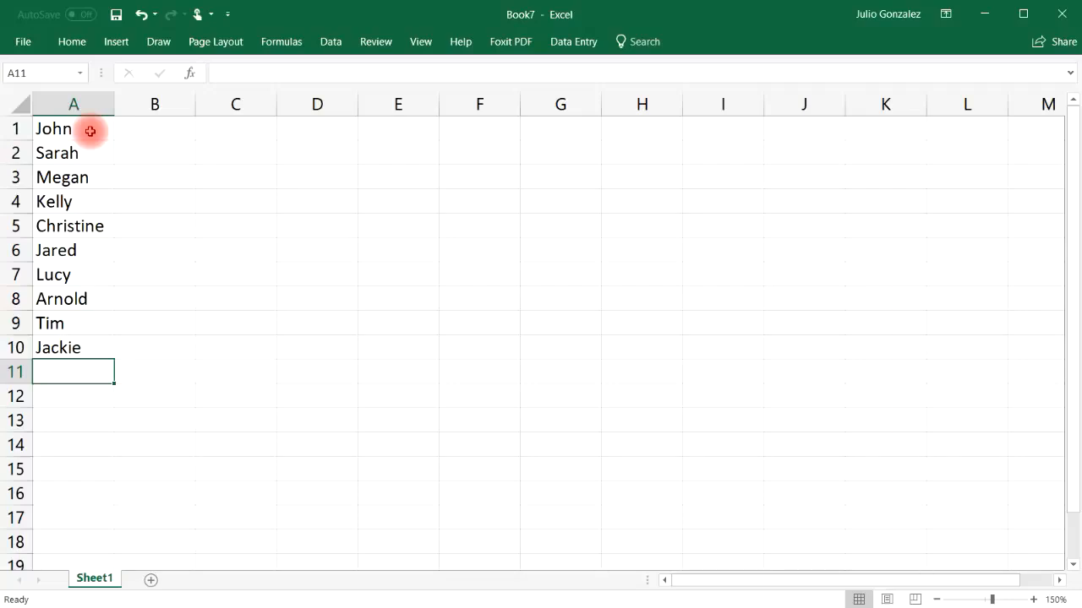
# Step: Sort the names in A1:A10 alphabetically from A to Z, and undo that sort
pyautogui.moveTo(90, 131); pyautogui.dragTo(100, 346)
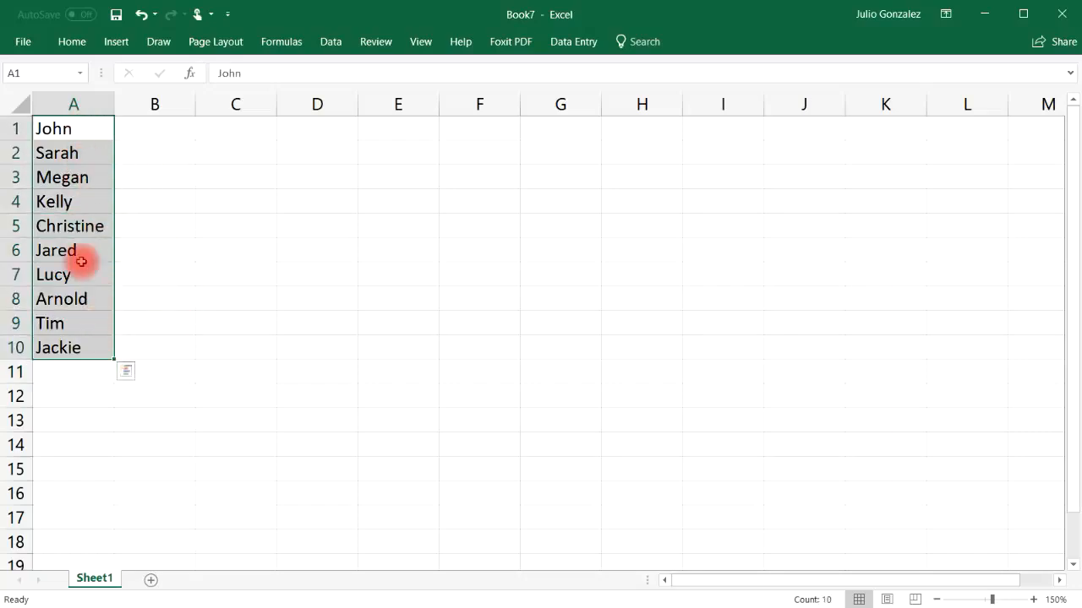
pyautogui.rightClick(74, 132)
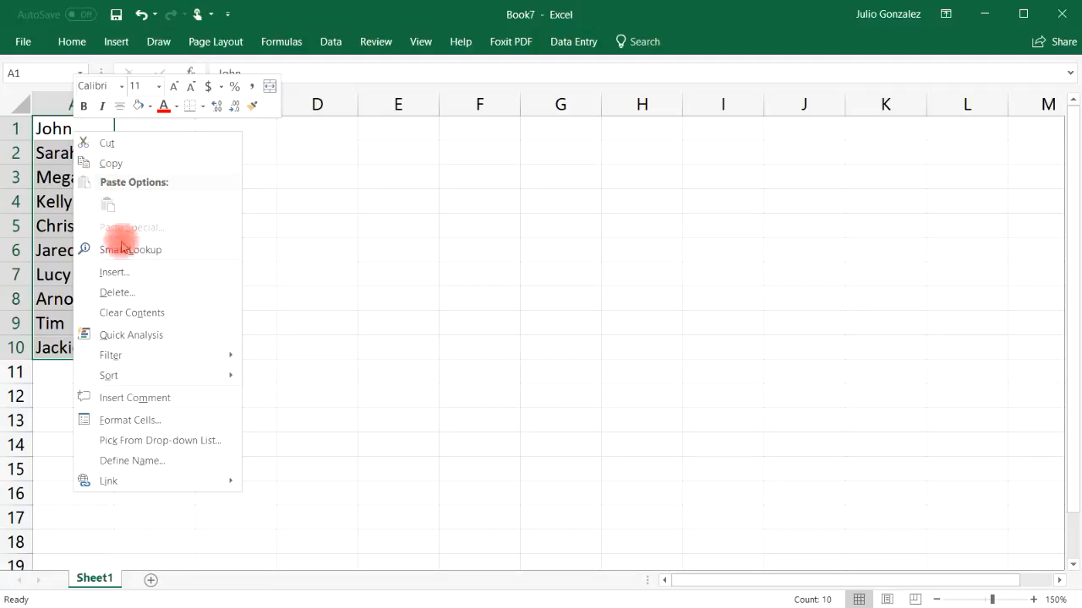
pyautogui.moveTo(145, 376)
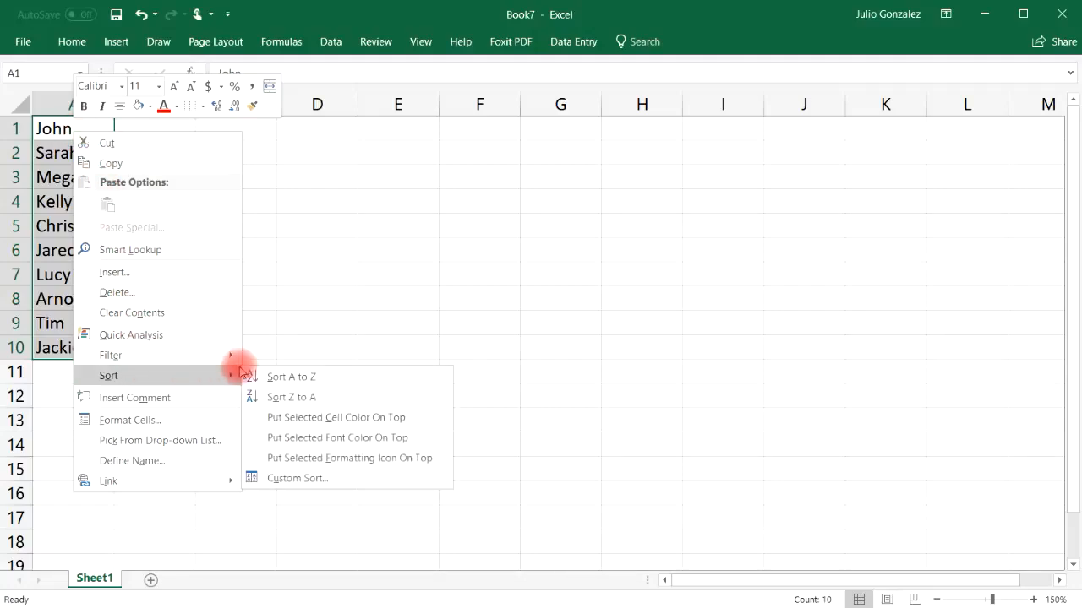
pyautogui.click(296, 376)
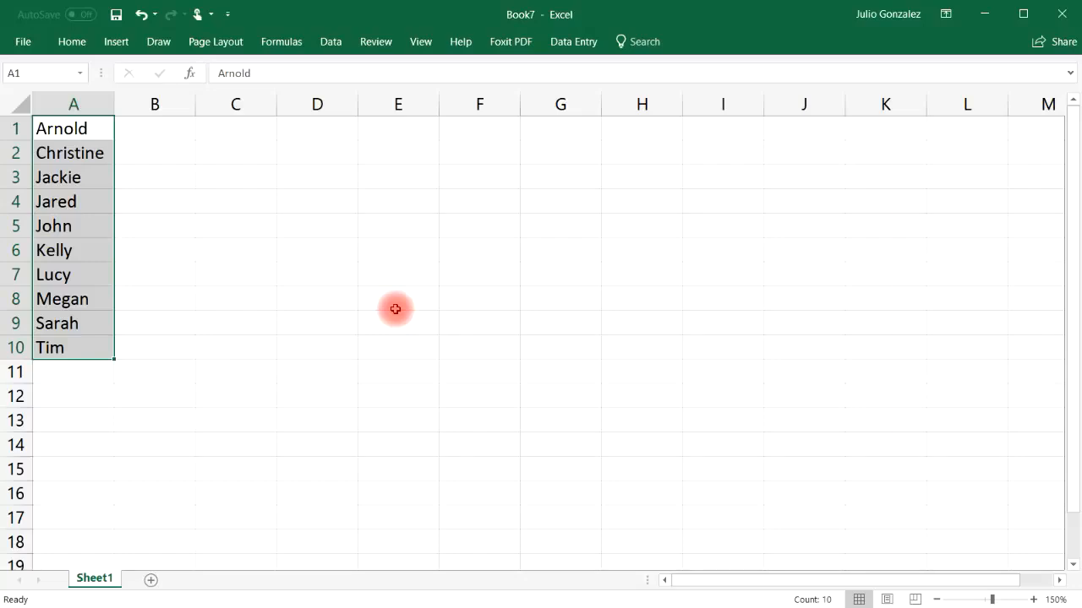
pyautogui.click(141, 17)
# Step: Sort the names in A1:A10 in reverse alphabetical order, from Z to A
pyautogui.rightClick(79, 132)
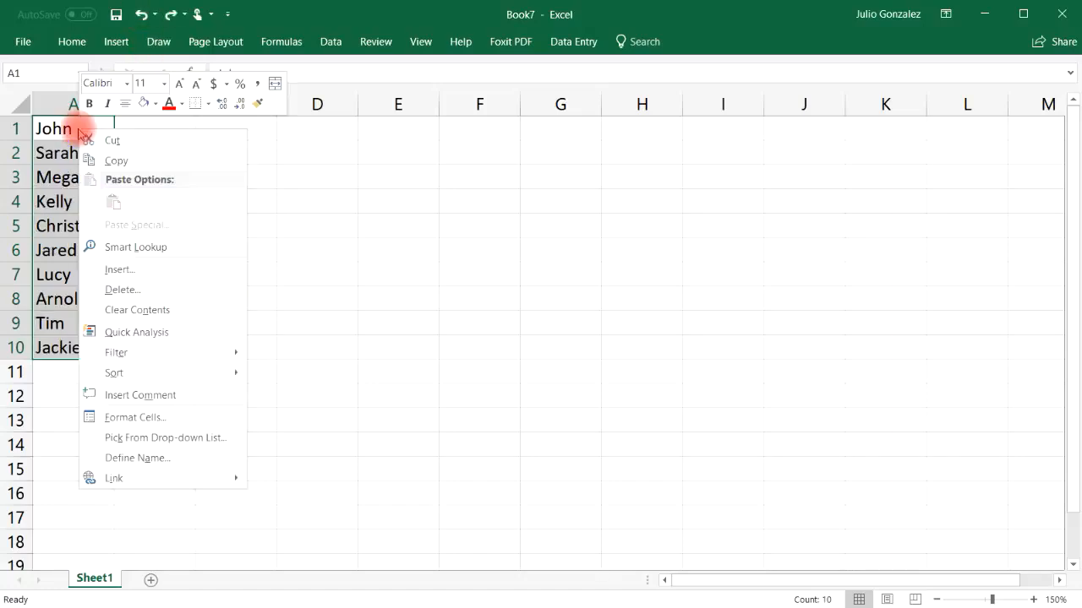
pyautogui.moveTo(157, 372)
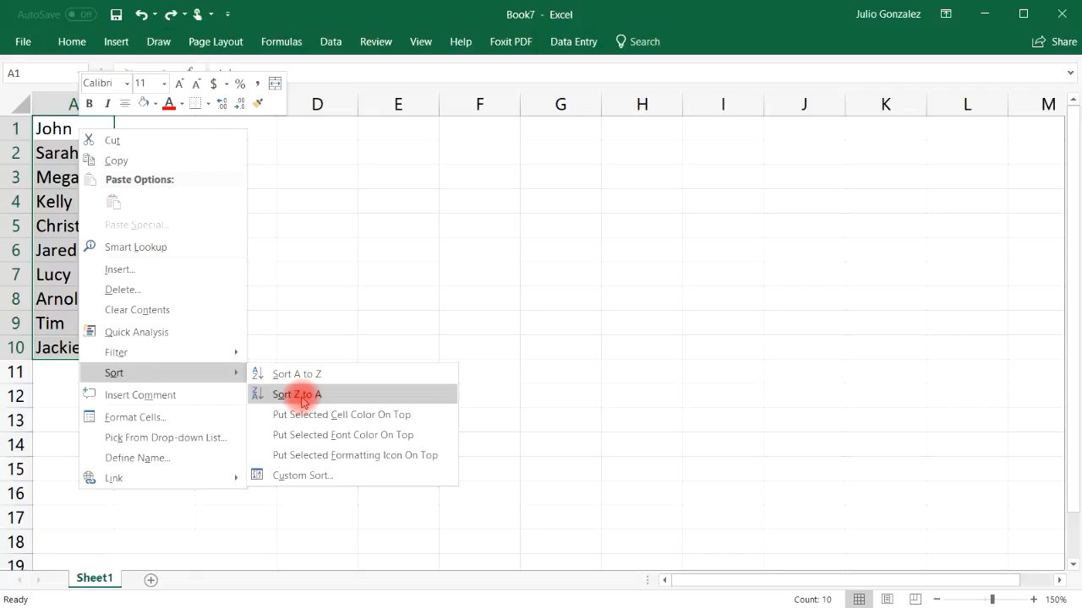
pyautogui.click(303, 397)
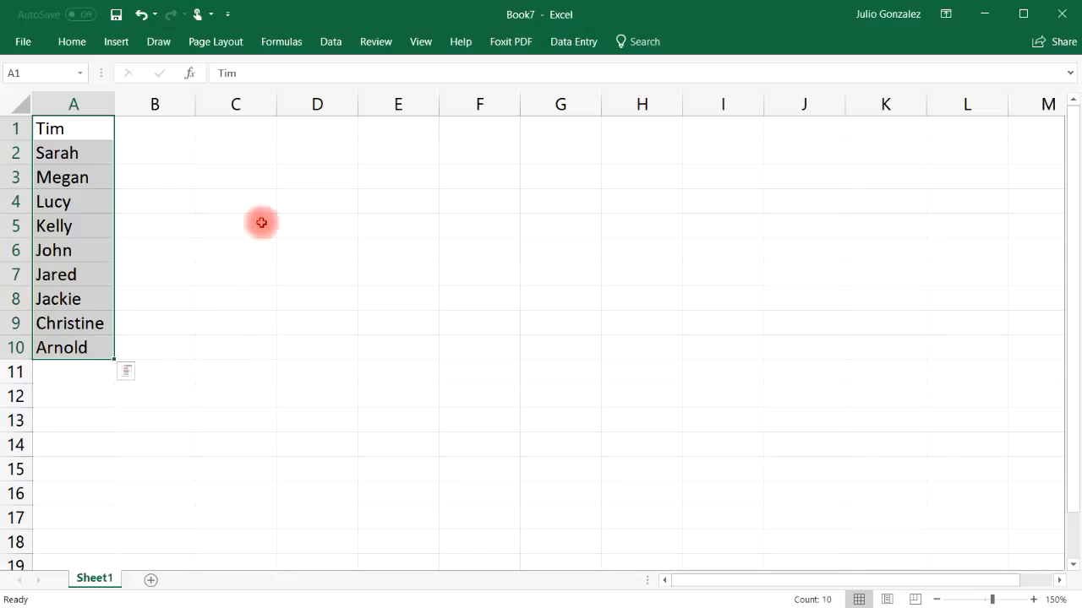
# Step: Fill C1 through C5 with the numbers 14, 25, 7, 86 and 34
pyautogui.click(248, 131)
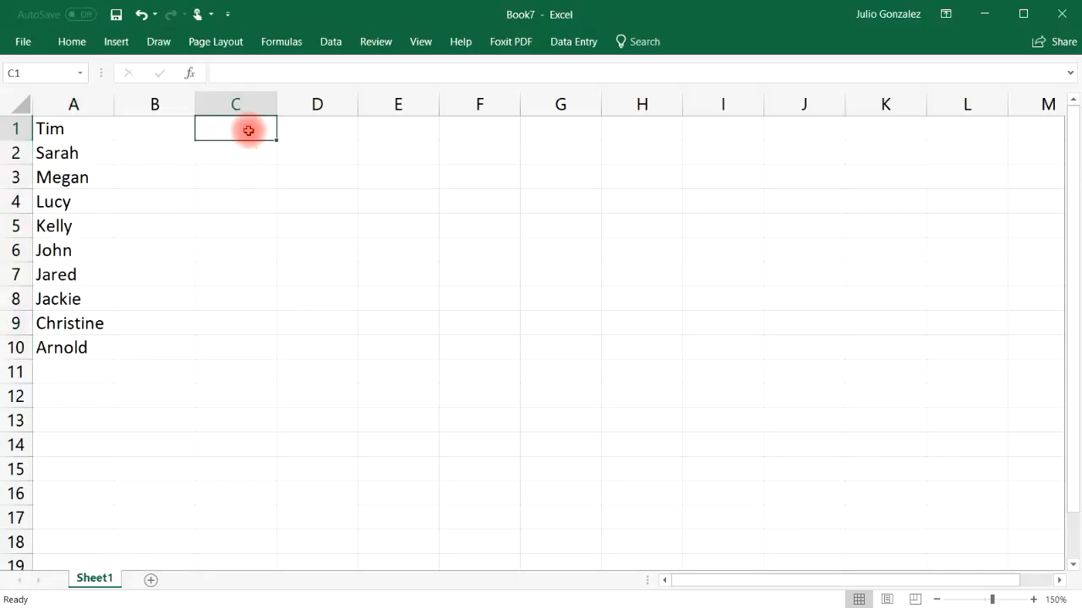
pyautogui.write('14')
pyautogui.click(247, 152)
pyautogui.write('25')
pyautogui.click(245, 176)
pyautogui.write('7')
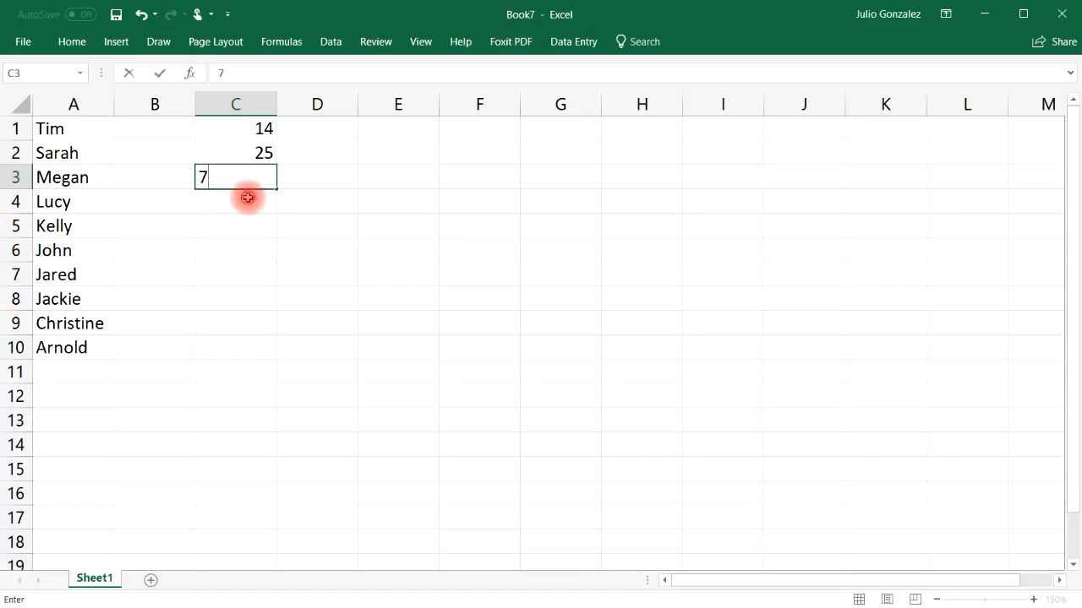
pyautogui.click(247, 197)
pyautogui.write('86')
pyautogui.click(251, 218)
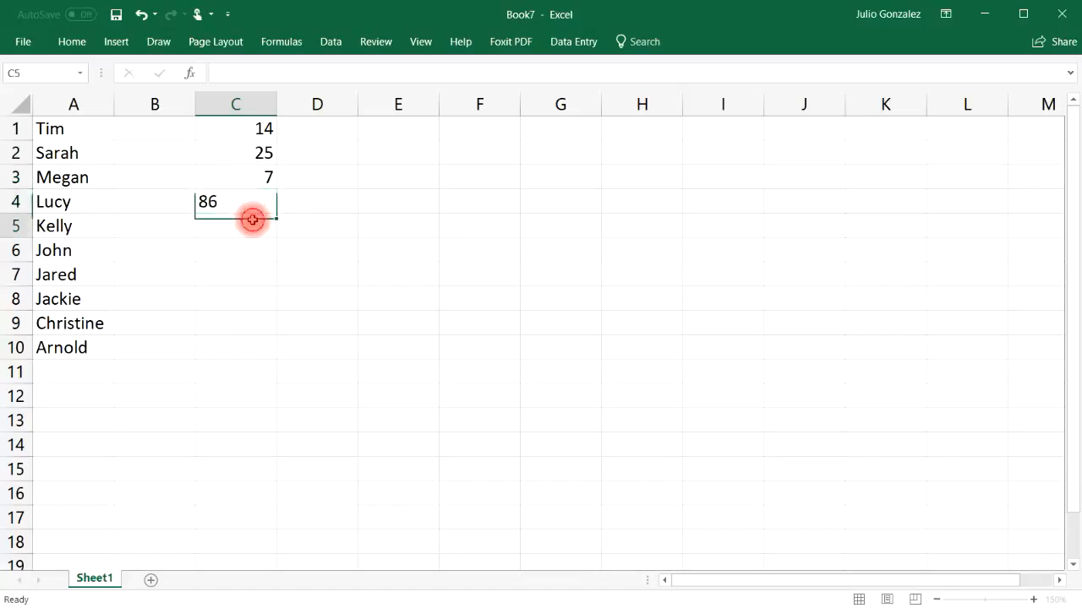
pyautogui.write('34')
# Step: Fill C6 through C10 with the numbers 63, 5, 29, 96 and 71
pyautogui.click(253, 247)
pyautogui.write('63')
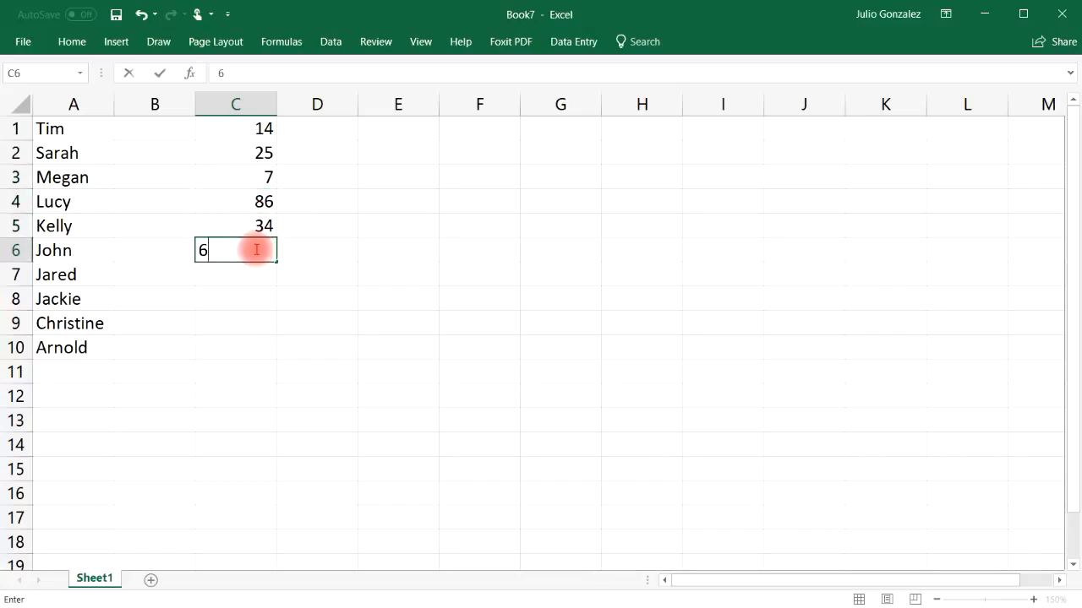
pyautogui.click(259, 276)
pyautogui.write('5')
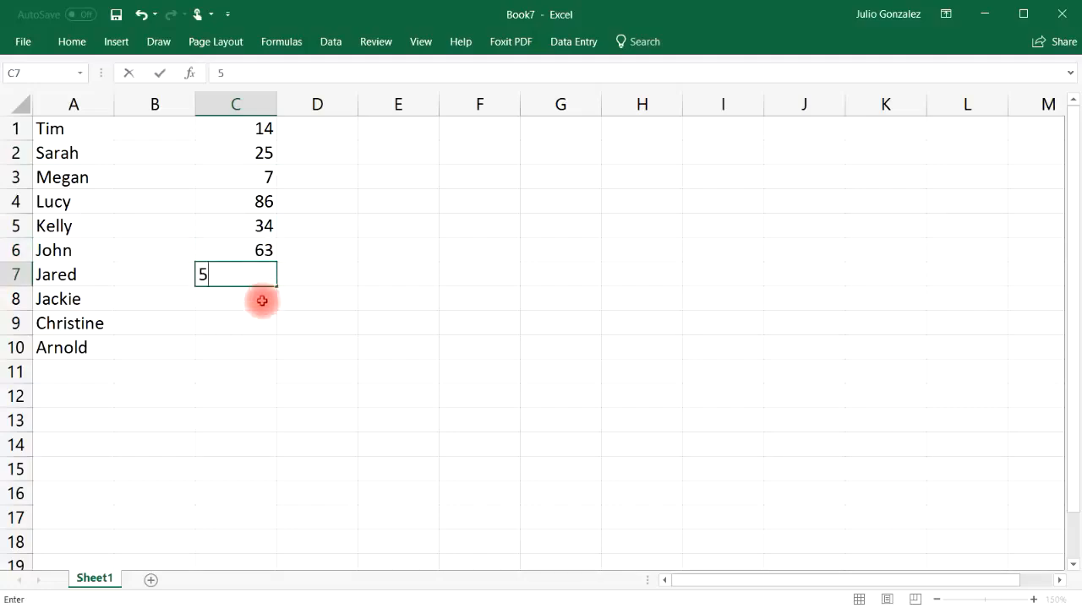
pyautogui.click(261, 300)
pyautogui.write('29')
pyautogui.click(252, 322)
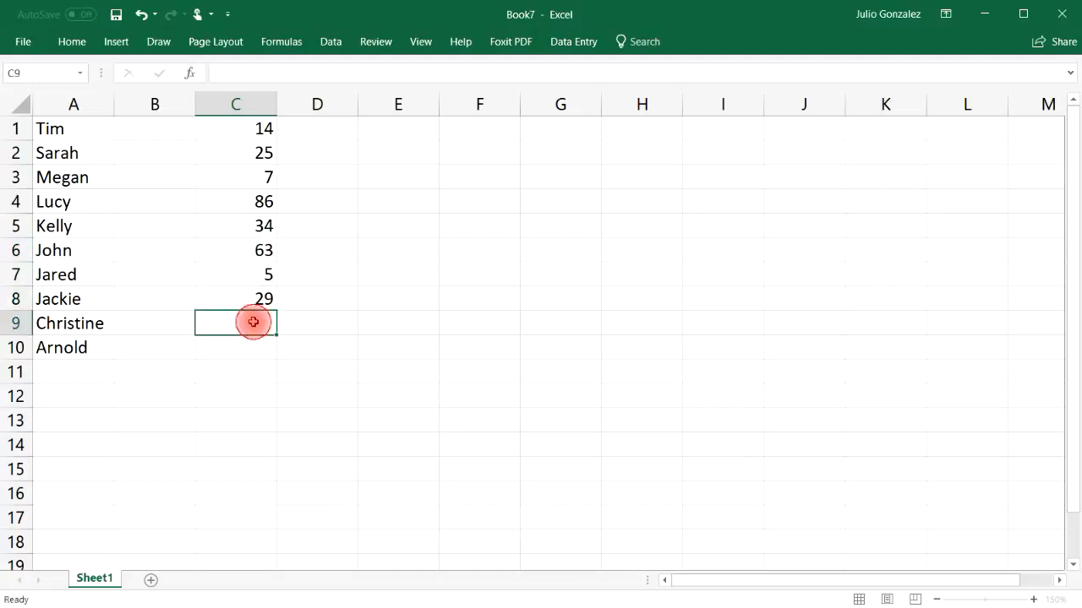
pyautogui.write('96')
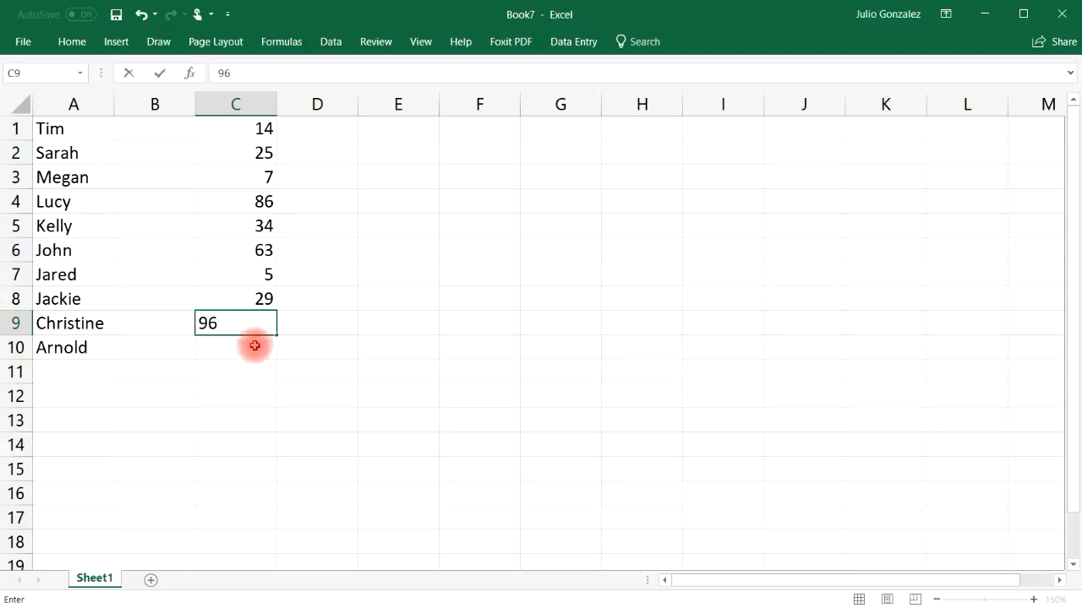
pyautogui.click(255, 346)
pyautogui.write('71')
pyautogui.click(346, 356)
# Step: Sort the numbers in C1:C10 from smallest to largest, and undo that sort
pyautogui.moveTo(266, 128); pyautogui.dragTo(262, 343)
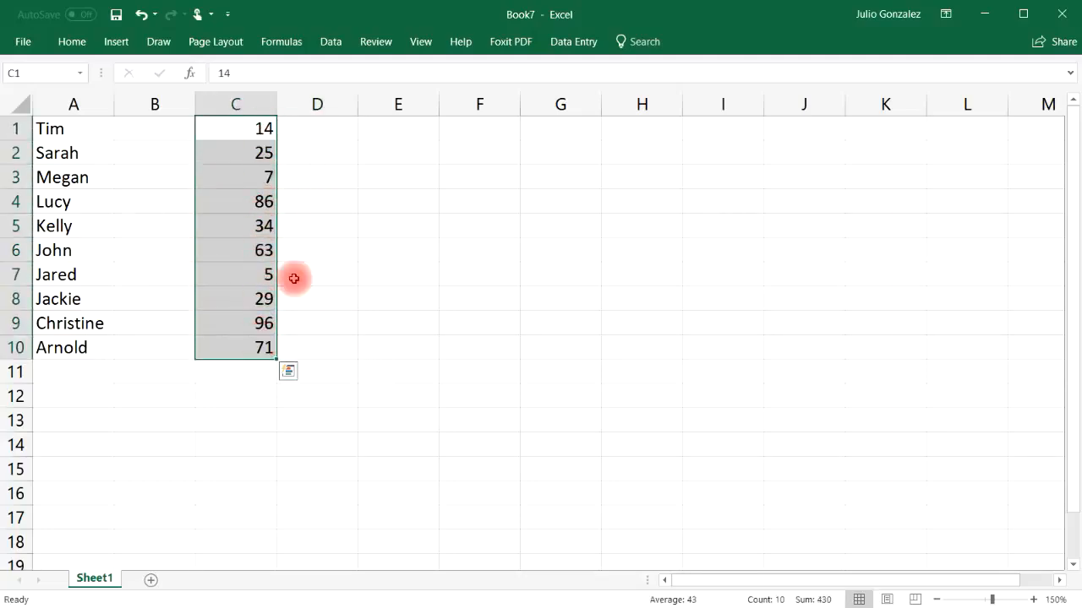
pyautogui.rightClick(249, 132)
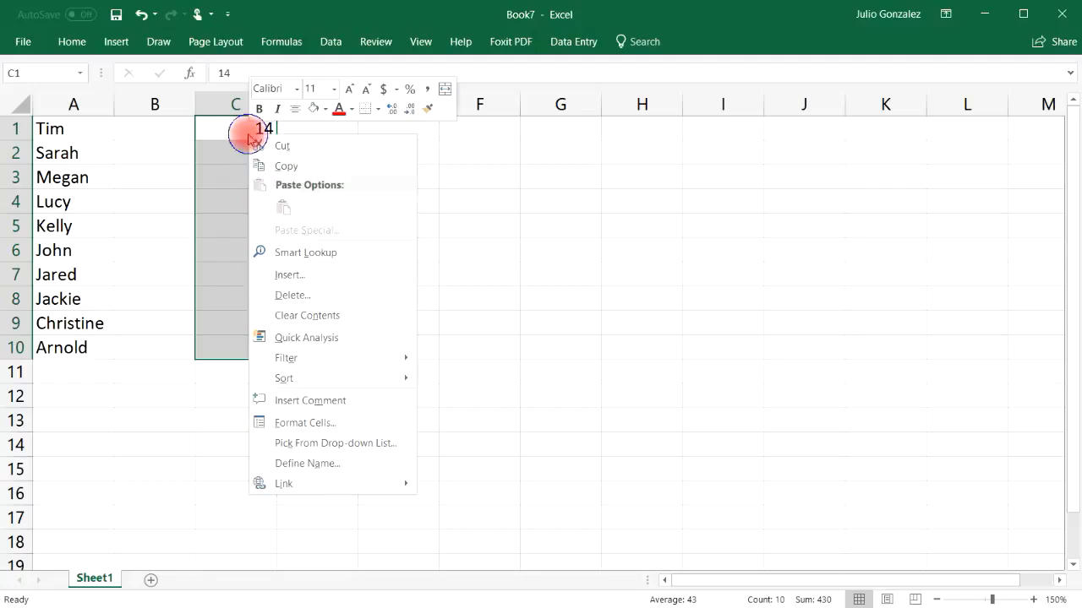
pyautogui.moveTo(283, 379)
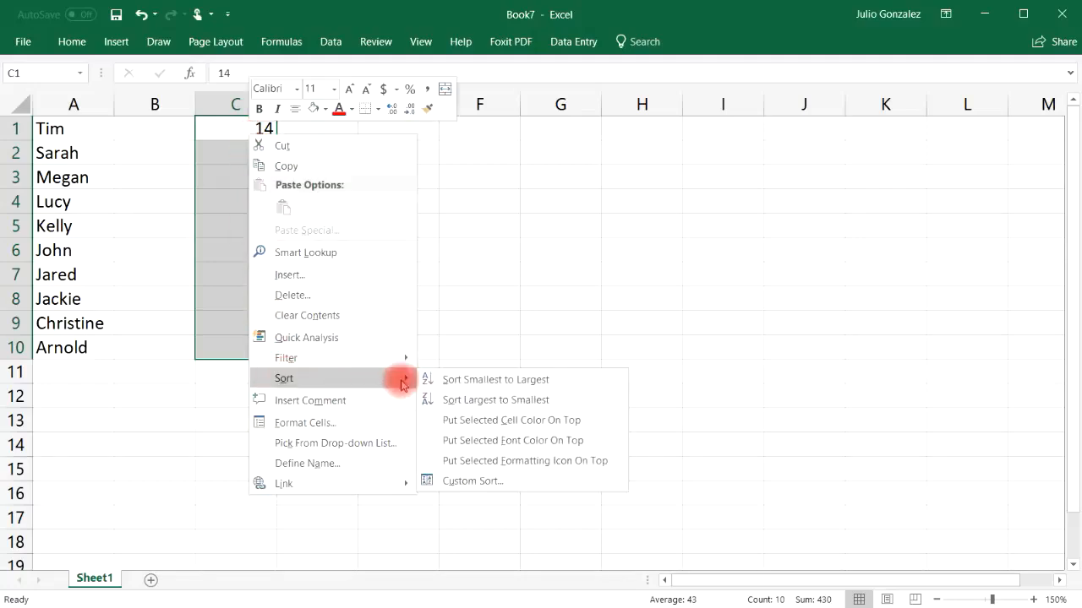
pyautogui.click(513, 384)
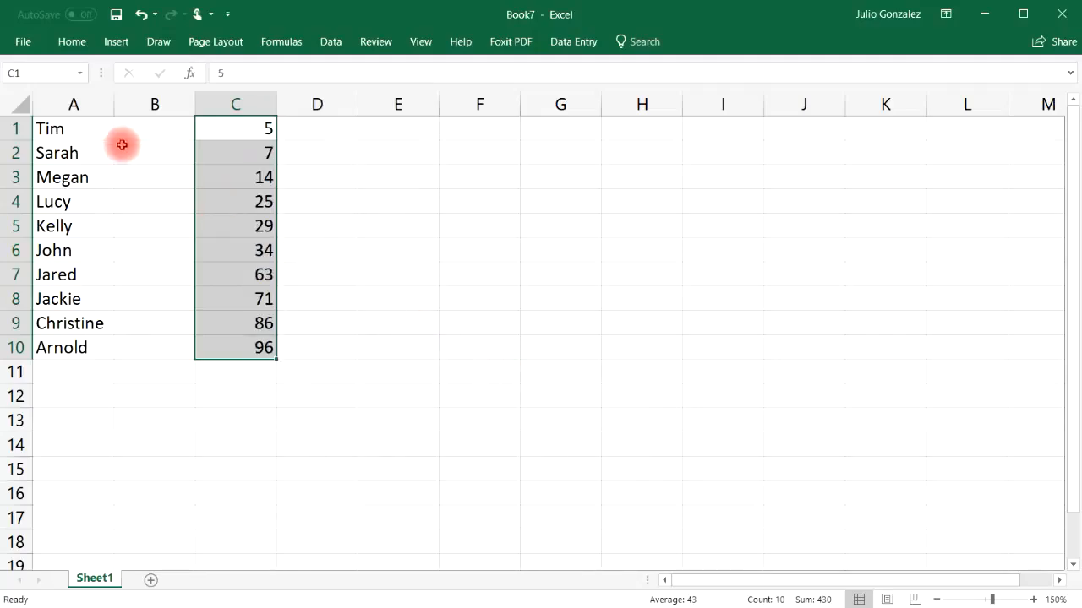
pyautogui.click(146, 14)
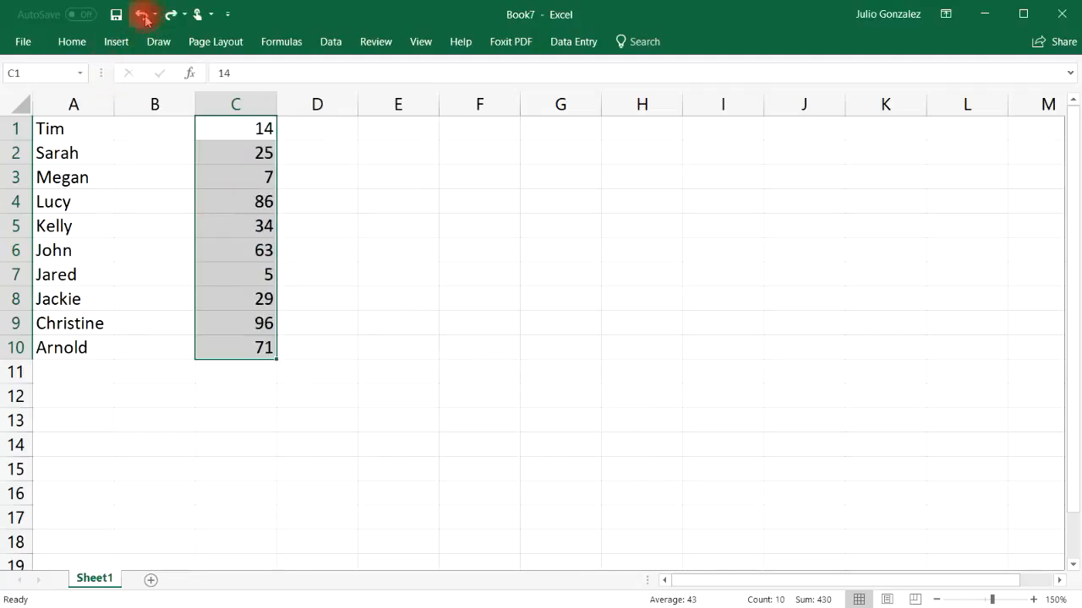
# Step: Inspect the custom Sort options for the range C1:C10 and dismiss them without sorting
pyautogui.click(342, 224)
pyautogui.moveTo(247, 126); pyautogui.dragTo(271, 353)
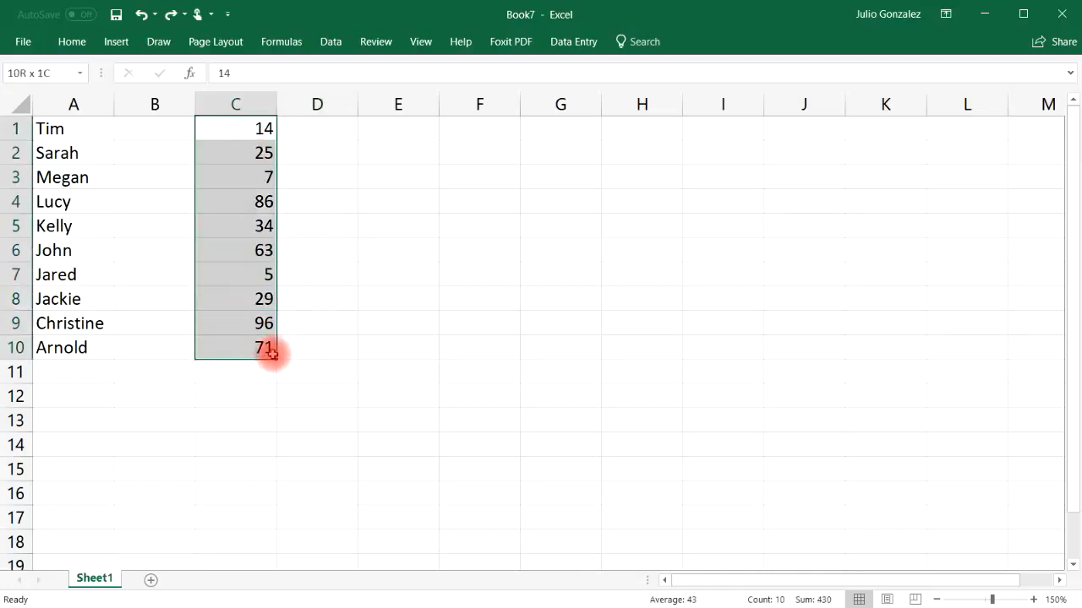
pyautogui.click(330, 43)
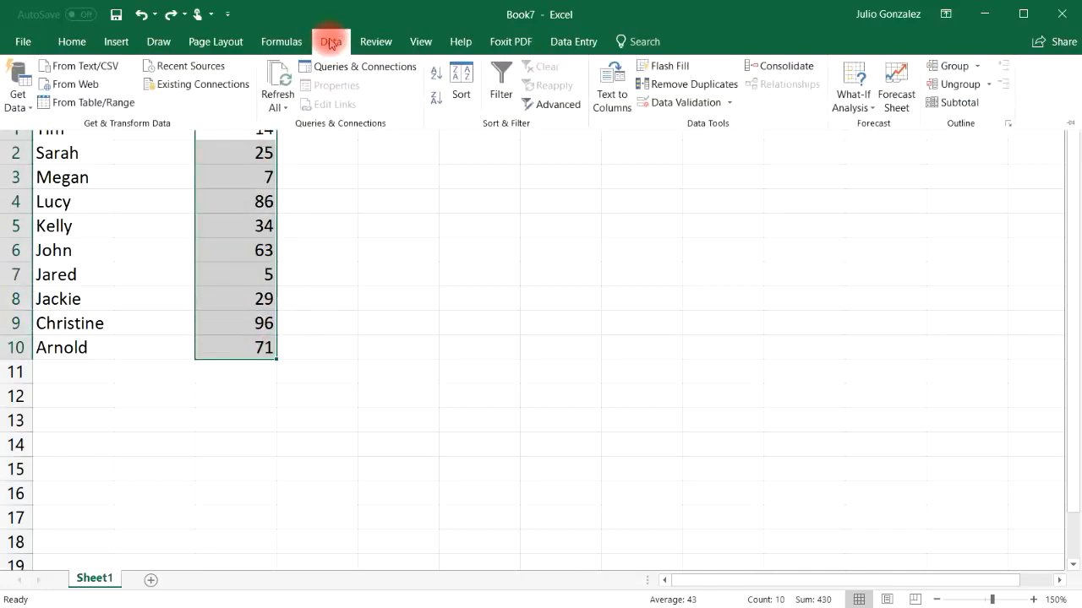
pyautogui.click(474, 78)
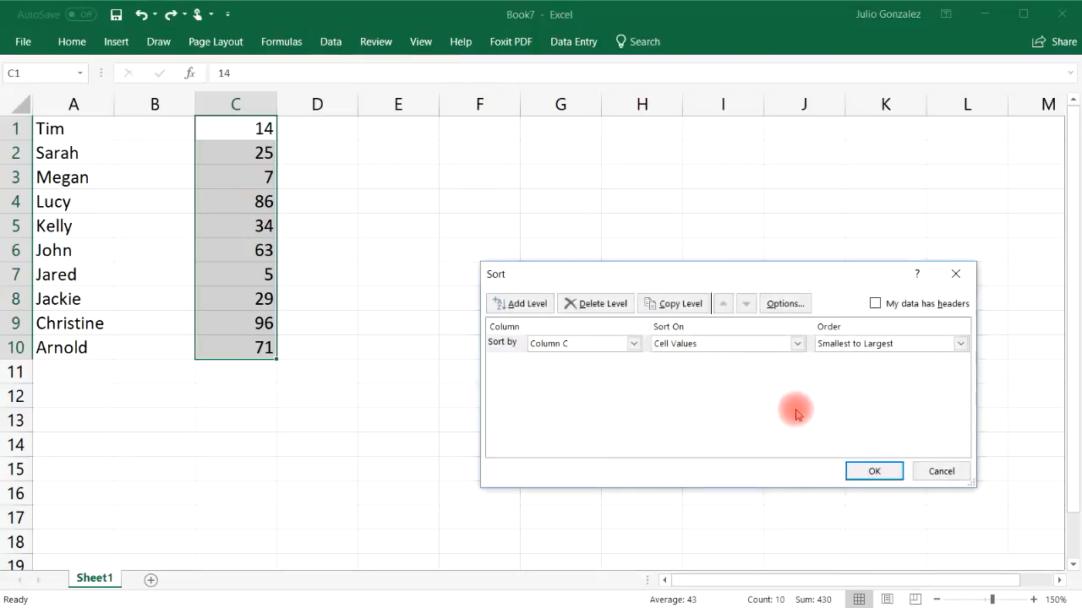
pyautogui.click(938, 469)
# Step: Sort the numbers in C1:C10 in ascending order, smallest to largest
pyautogui.click(330, 42)
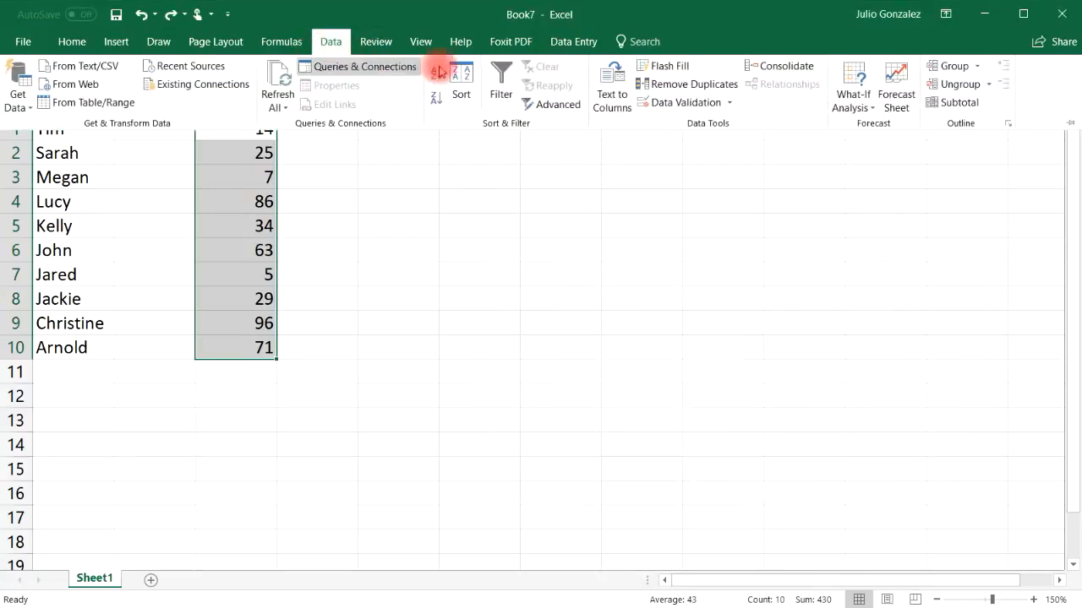
pyautogui.click(436, 76)
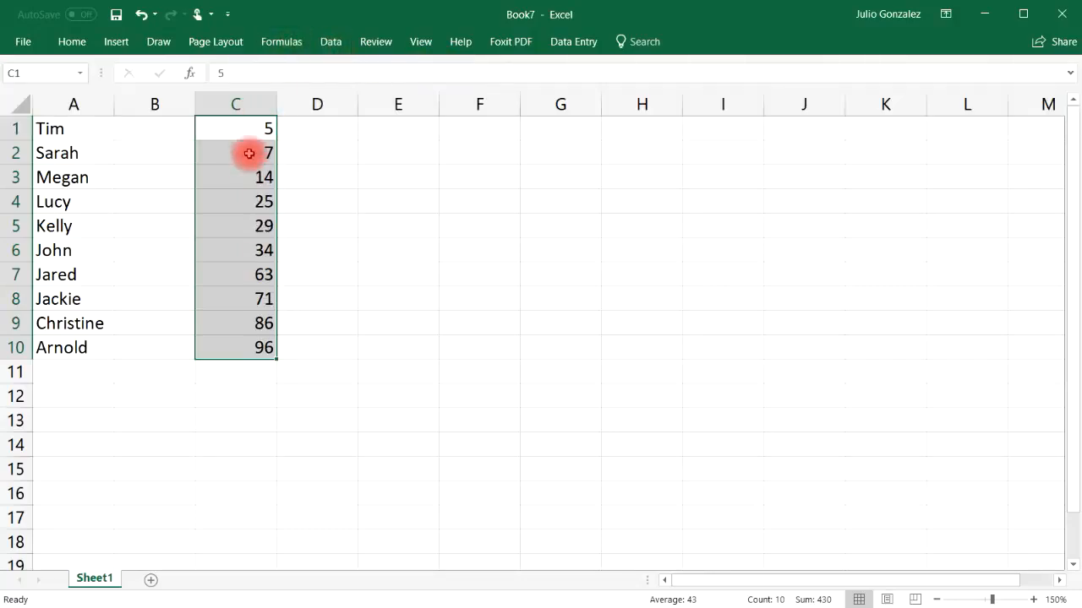
pyautogui.click(328, 46)
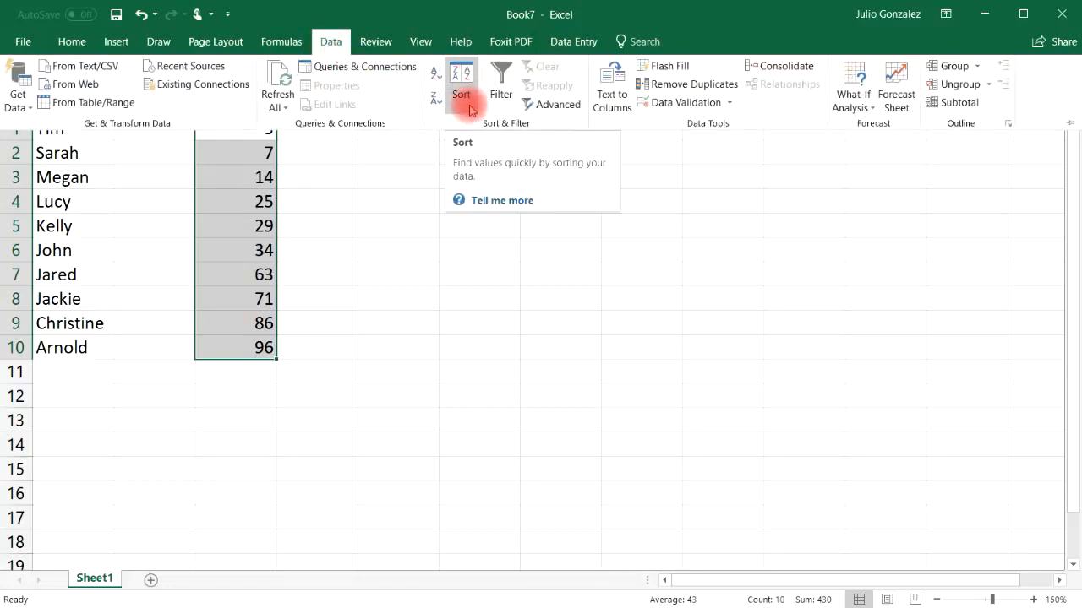
pyautogui.click(325, 350)
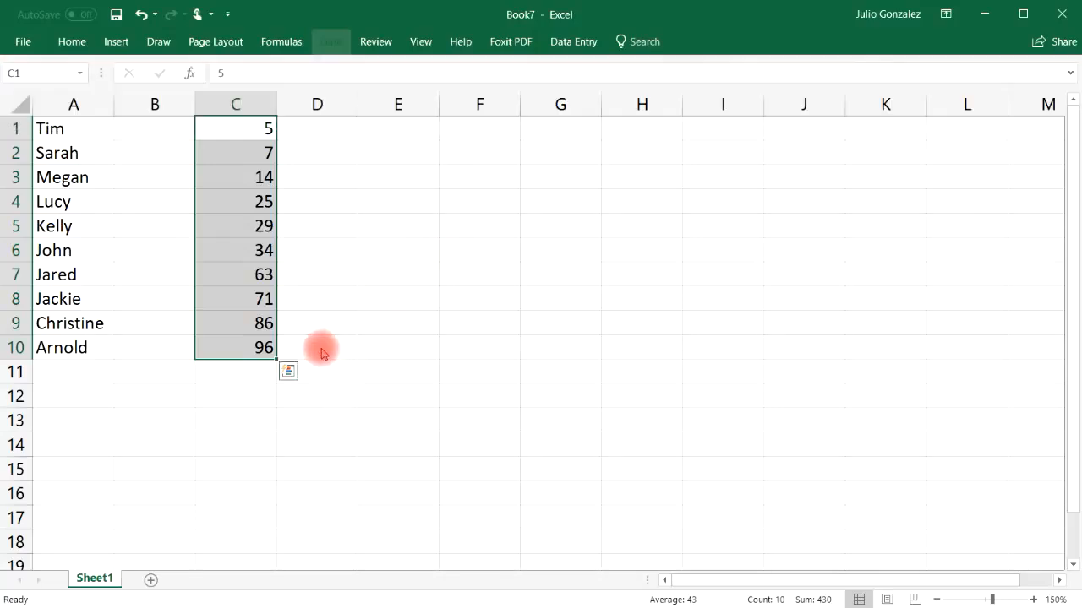
# Step: Enter 24 in E2, 35 in F2, 4 in H2 and 17 in I2, leaving G2 empty
pyautogui.click(257, 370)
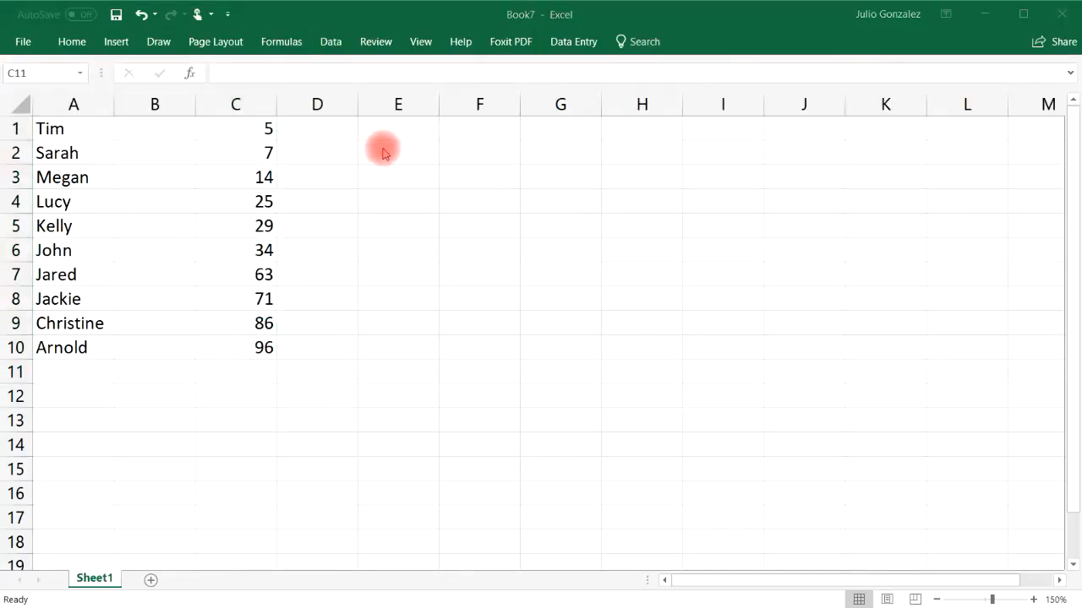
pyautogui.click(413, 149)
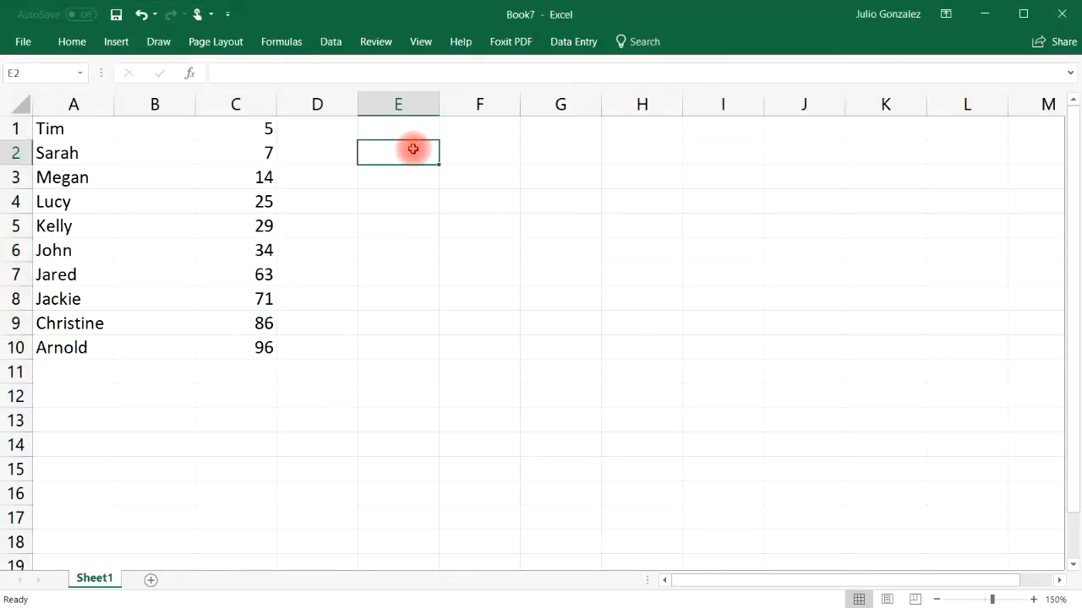
pyautogui.write('24')
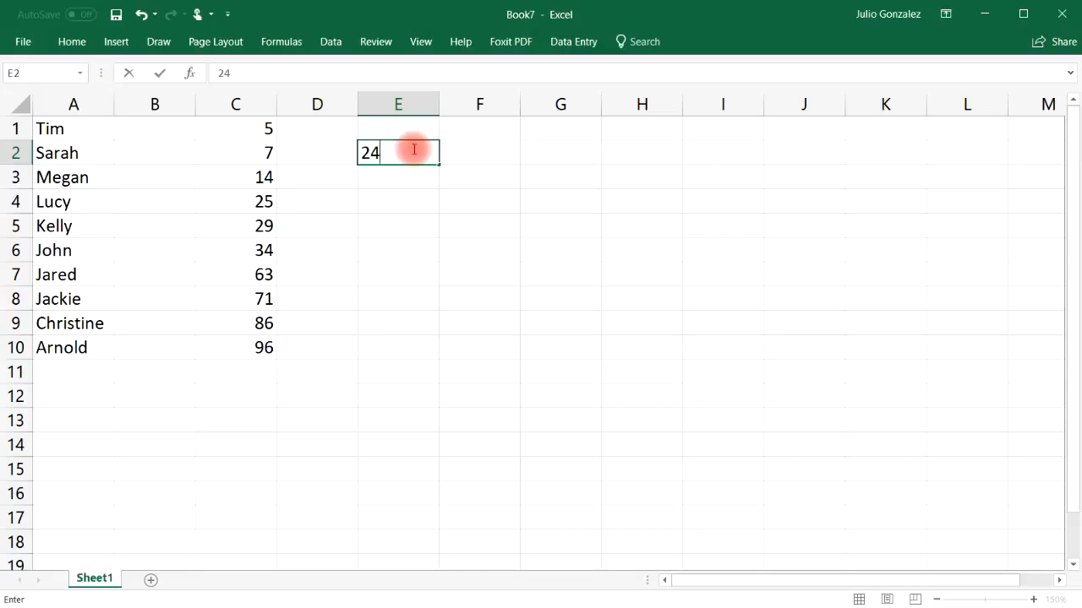
pyautogui.click(487, 154)
pyautogui.write('35')
pyautogui.click(558, 152)
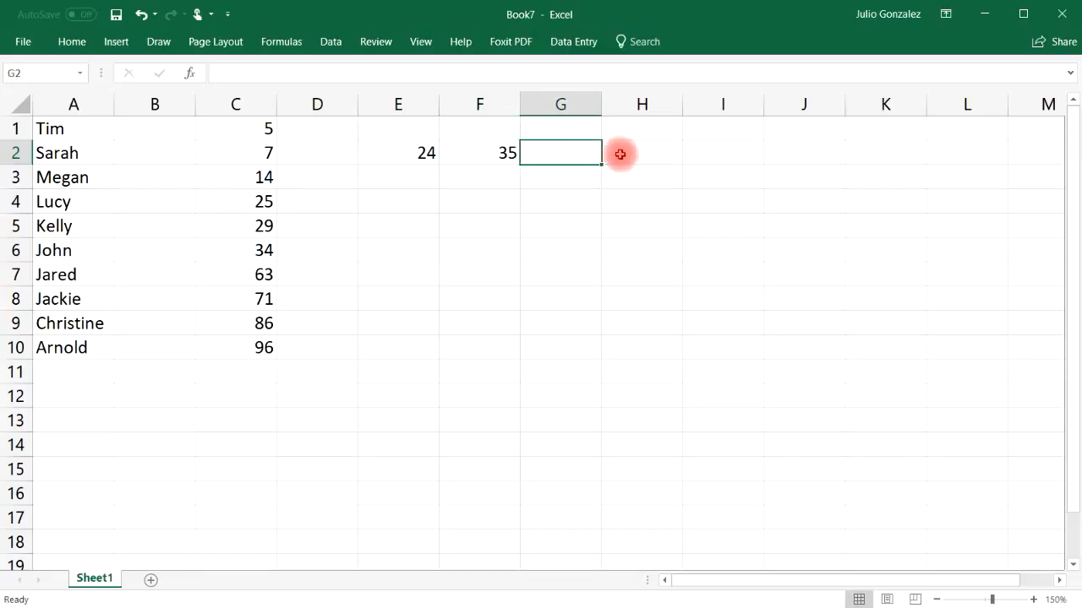
pyautogui.click(655, 156)
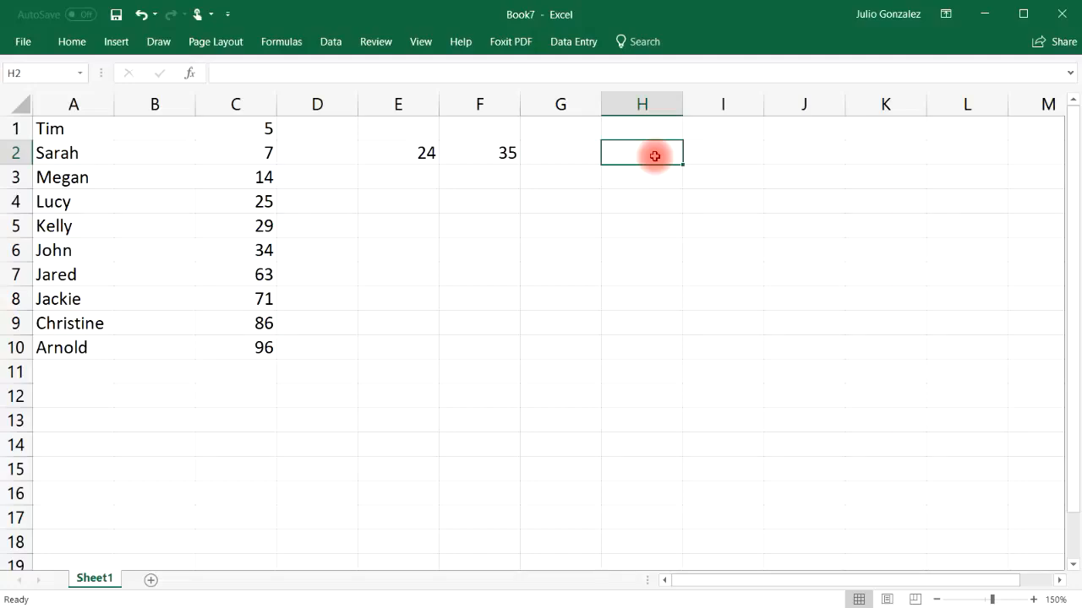
pyautogui.write('4')
pyautogui.click(732, 153)
pyautogui.write('17')
# Step: Enter 86 in J2, 75 in K2 and 23 in L2, and fill the skipped cell G2 with 21
pyautogui.click(800, 154)
pyautogui.write('86')
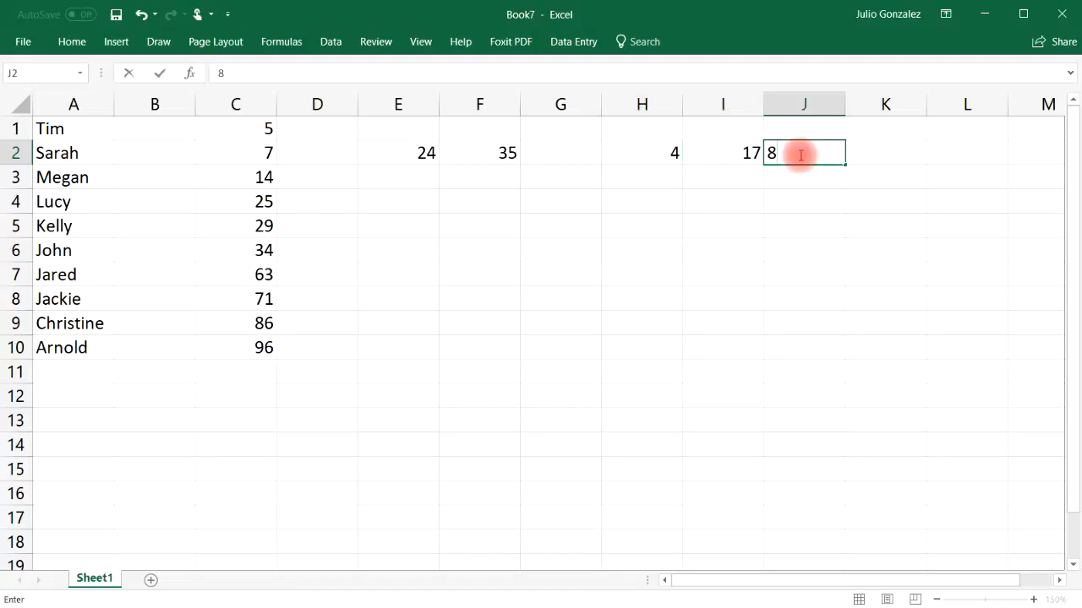
pyautogui.click(882, 154)
pyautogui.write('75')
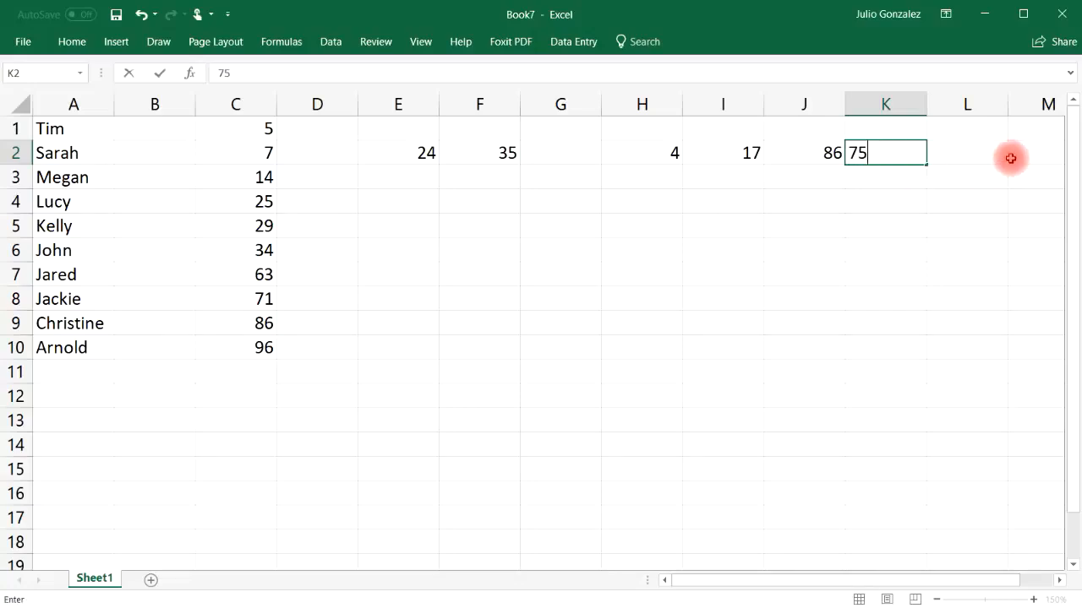
pyautogui.click(989, 156)
pyautogui.write('23')
pyautogui.click(881, 180)
pyautogui.click(559, 153)
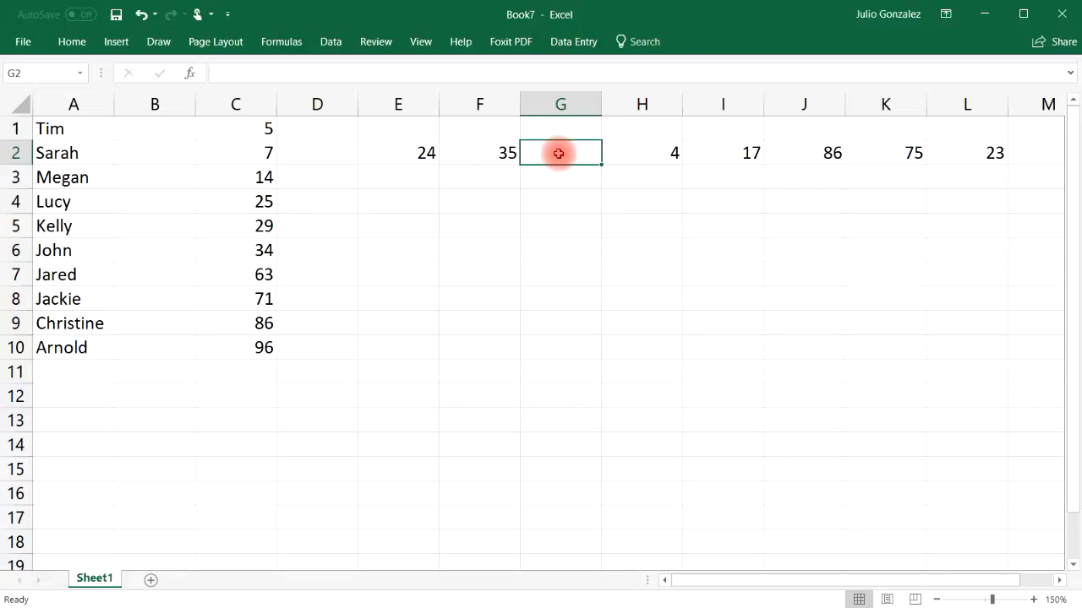
pyautogui.write('21')
pyautogui.click(591, 176)
# Step: Try to sort the row of numbers in E2:L2 from smallest to largest with the standard ascending sort
pyautogui.moveTo(396, 153); pyautogui.dragTo(951, 165)
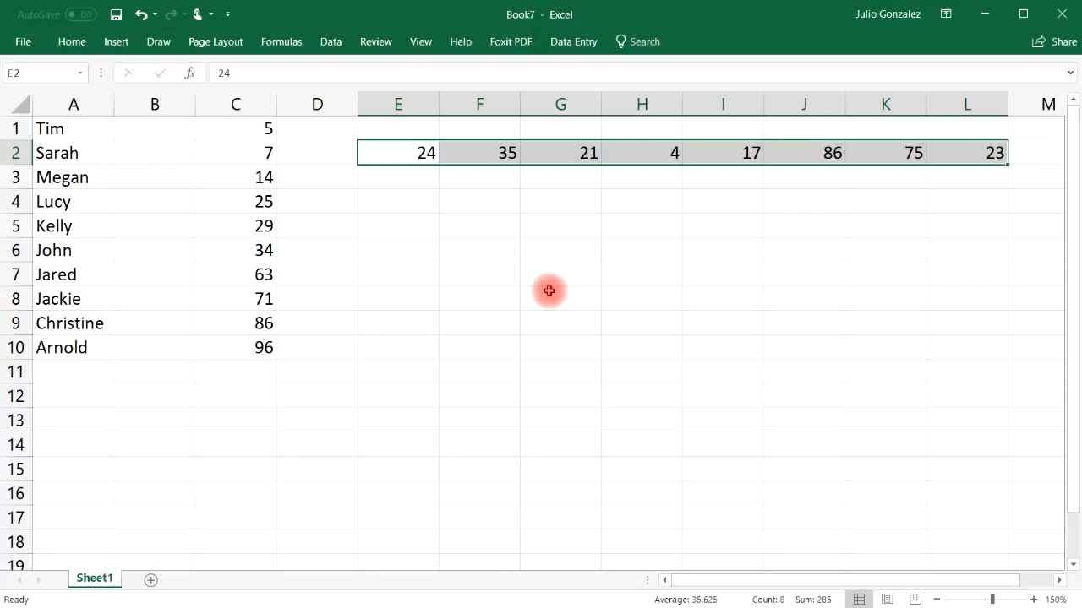
pyautogui.rightClick(420, 154)
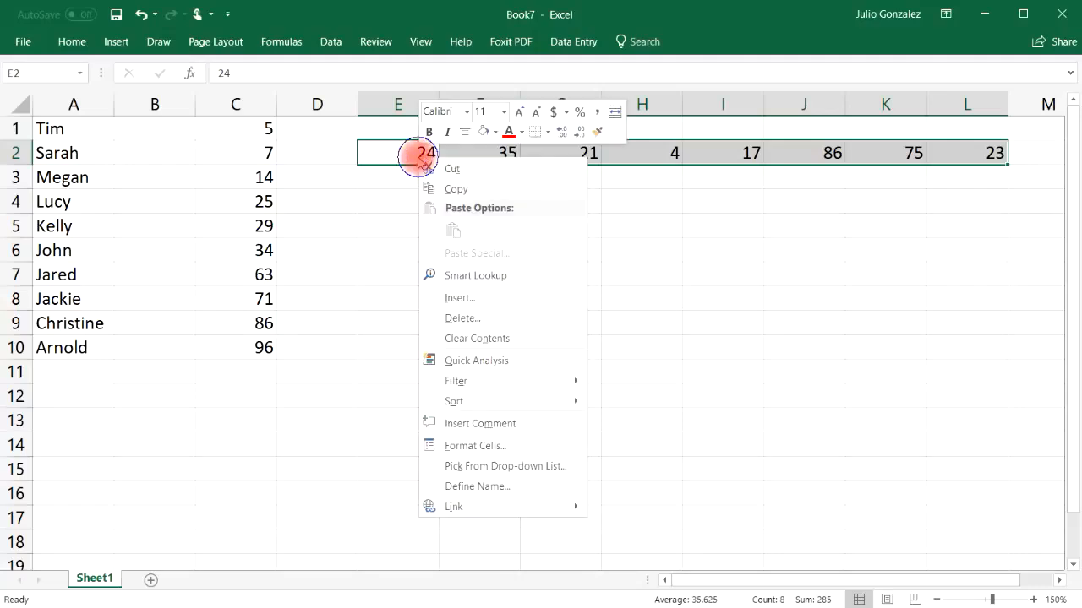
pyautogui.moveTo(489, 404)
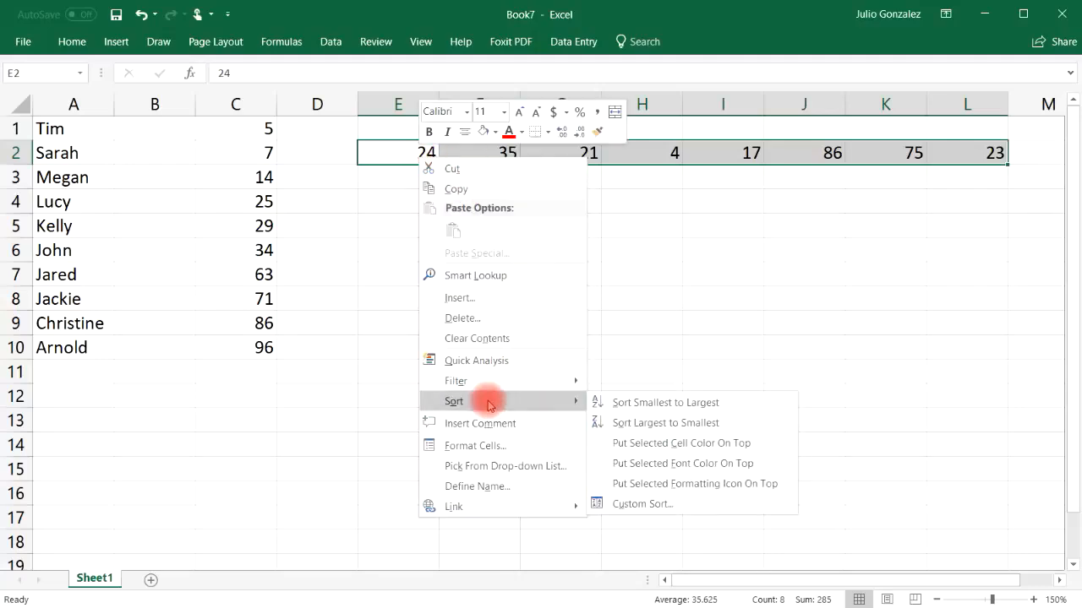
pyautogui.click(630, 403)
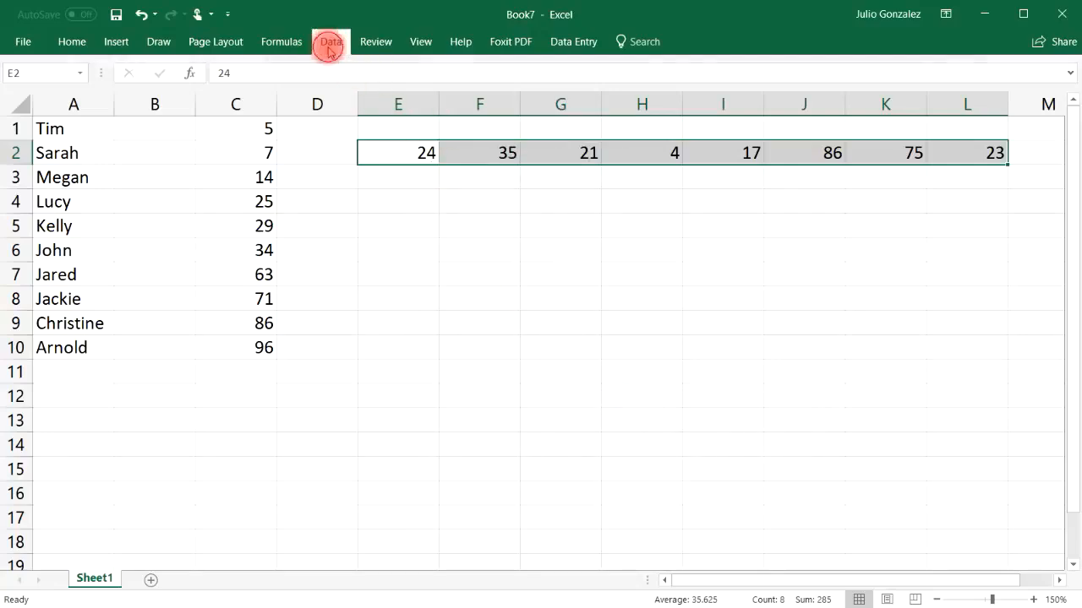
pyautogui.click(331, 42)
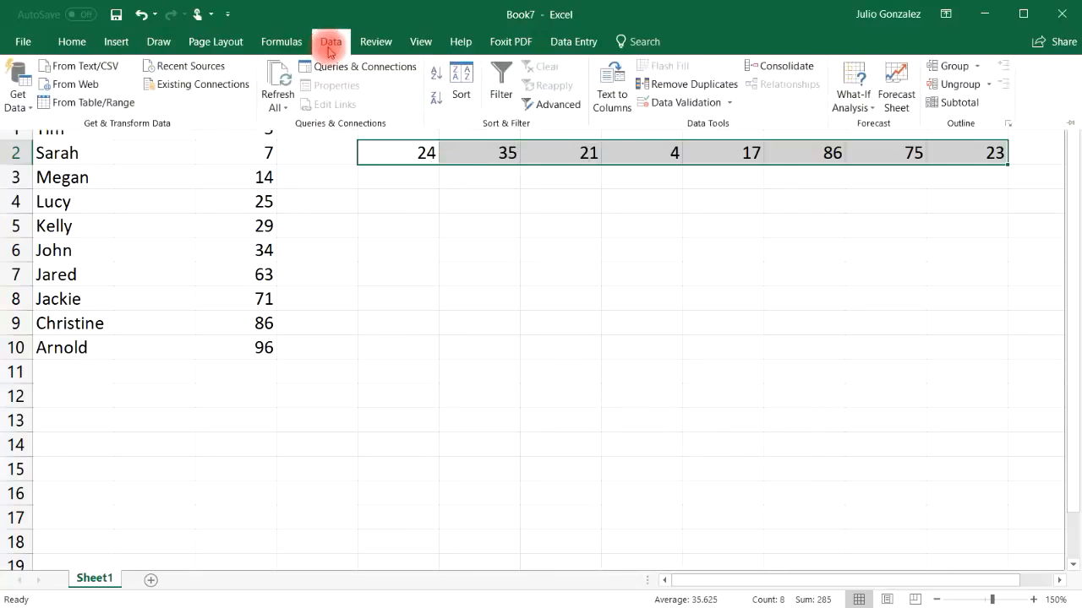
pyautogui.click(435, 74)
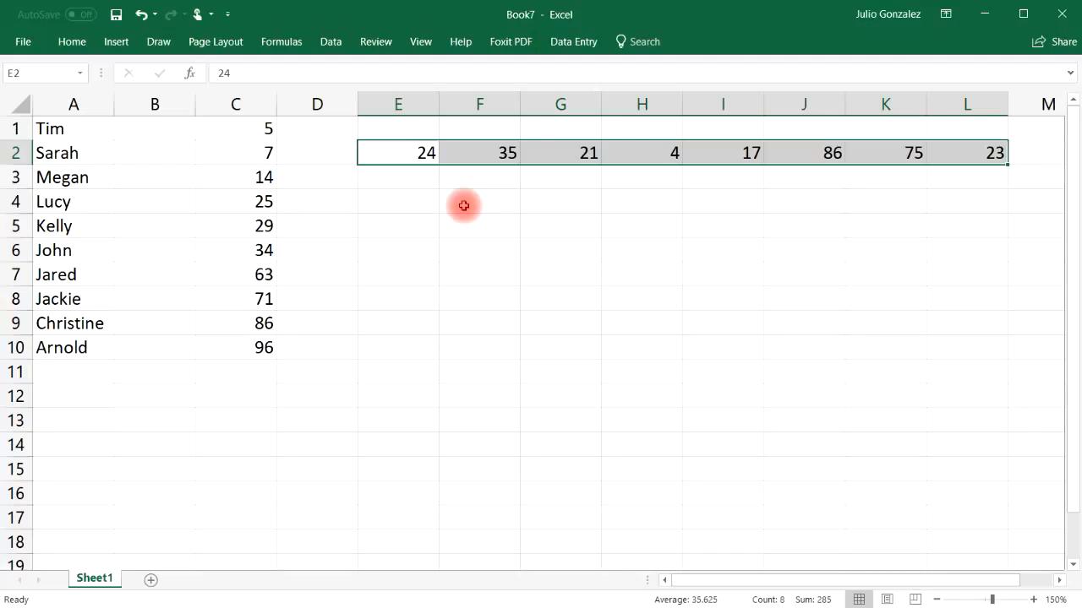
# Step: Start a custom sort for E2:L2 and set its orientation to Sort left to right
pyautogui.click(343, 42)
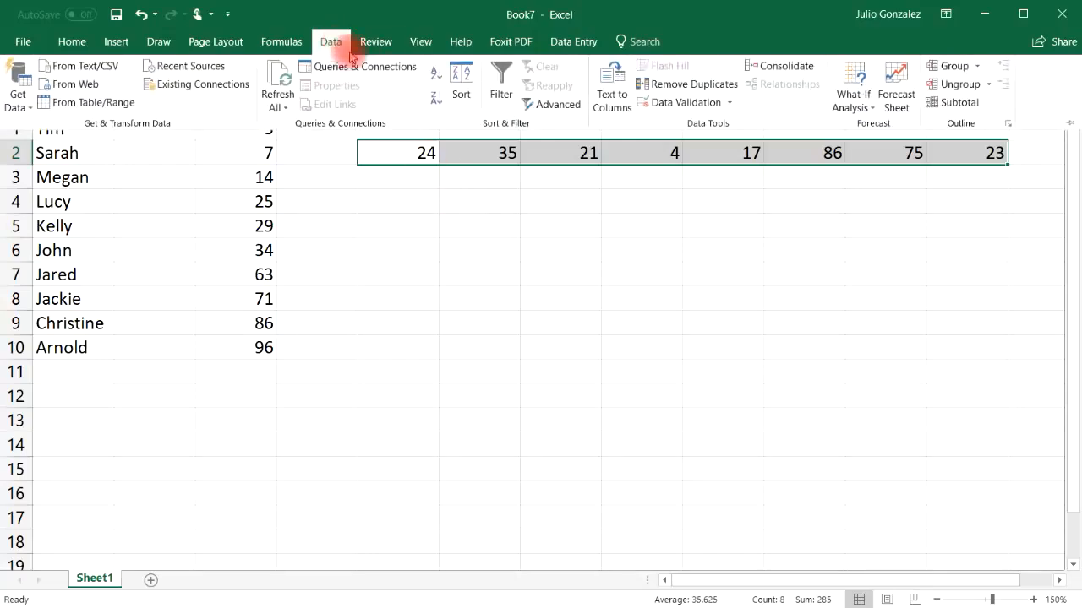
pyautogui.click(460, 85)
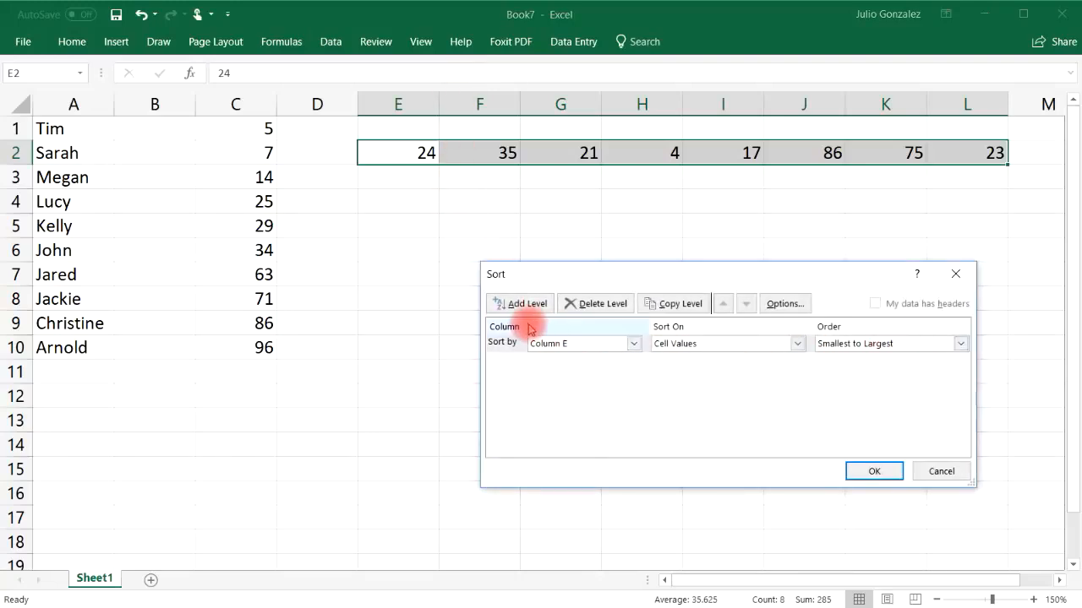
pyautogui.click(631, 347)
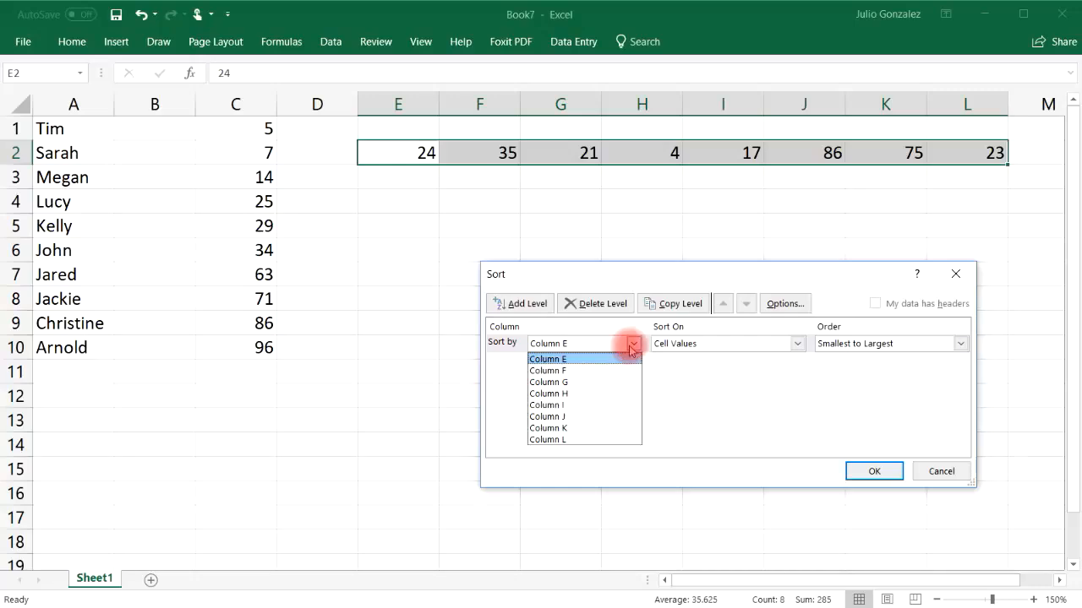
pyautogui.click(795, 305)
pyautogui.click(795, 306)
pyautogui.click(662, 390)
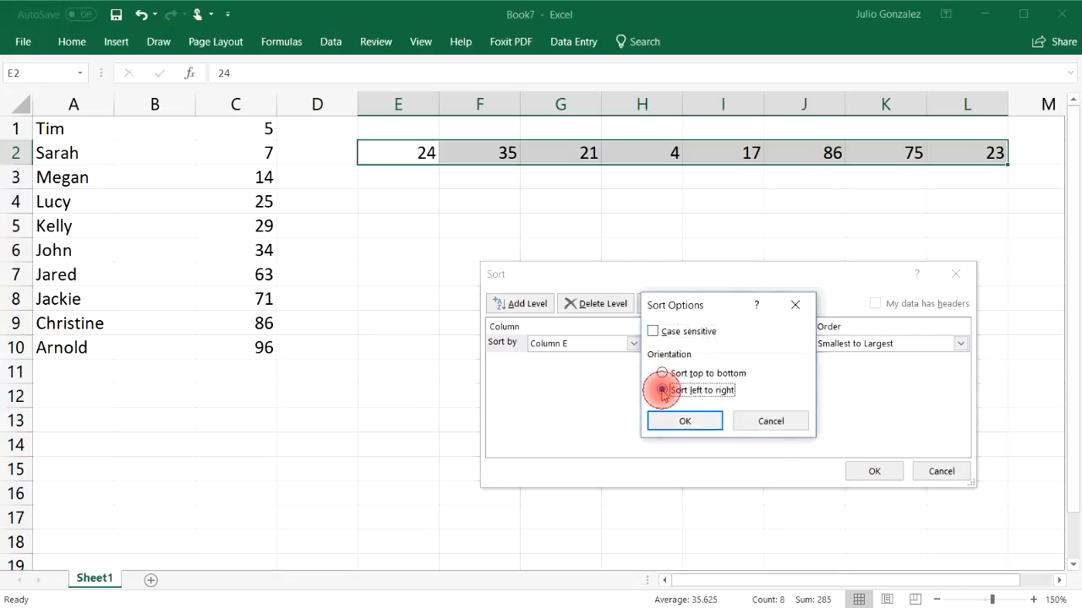
pyautogui.click(685, 420)
# Step: Sort E2:L2 by Row 2 on cell values, smallest to largest, and deselect the range
pyautogui.click(634, 344)
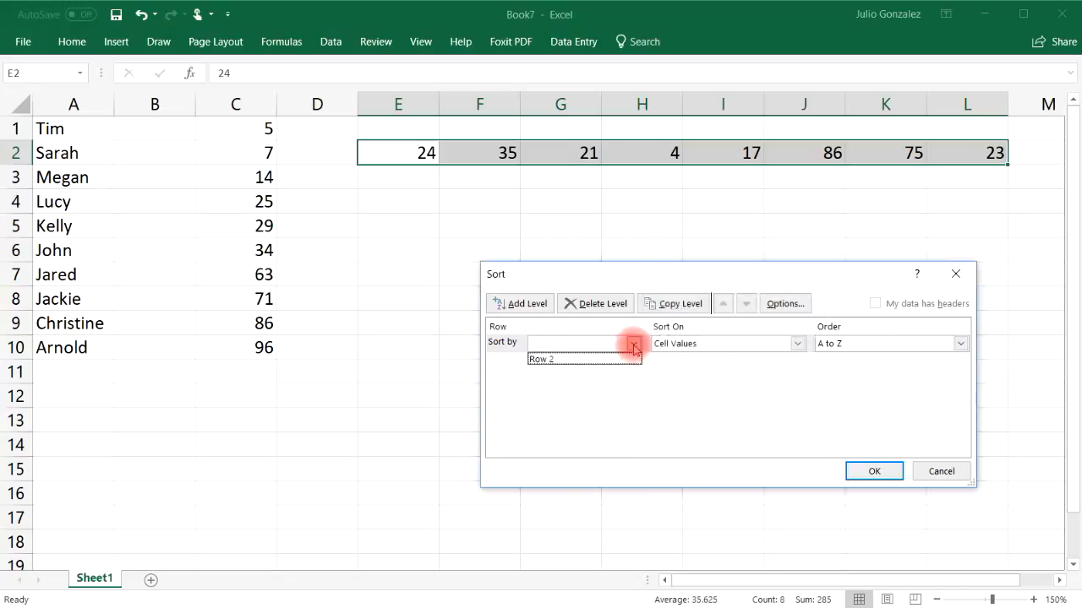
pyautogui.click(613, 359)
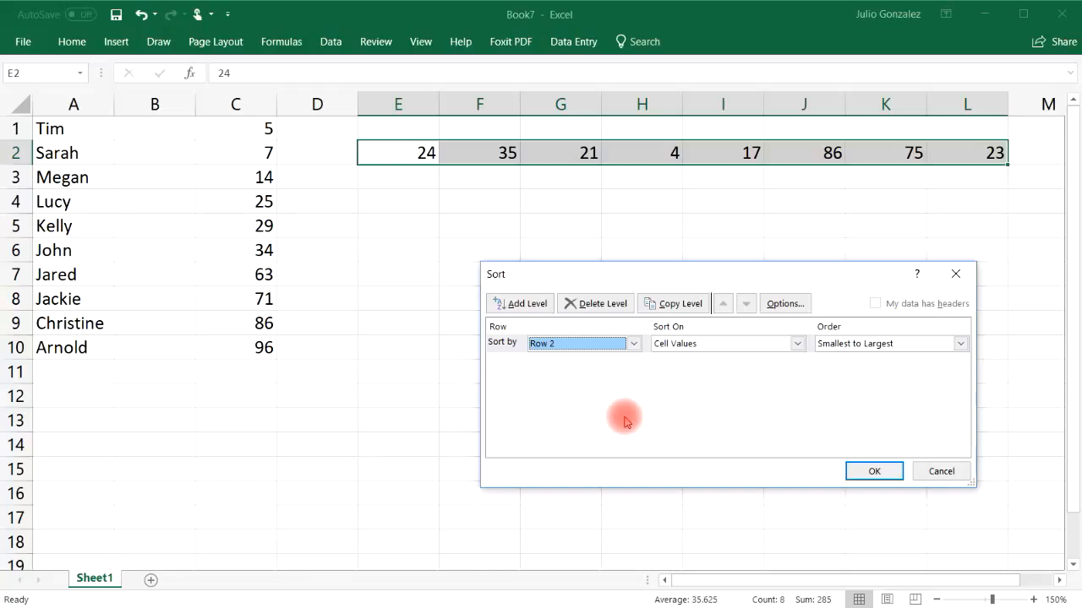
pyautogui.click(852, 471)
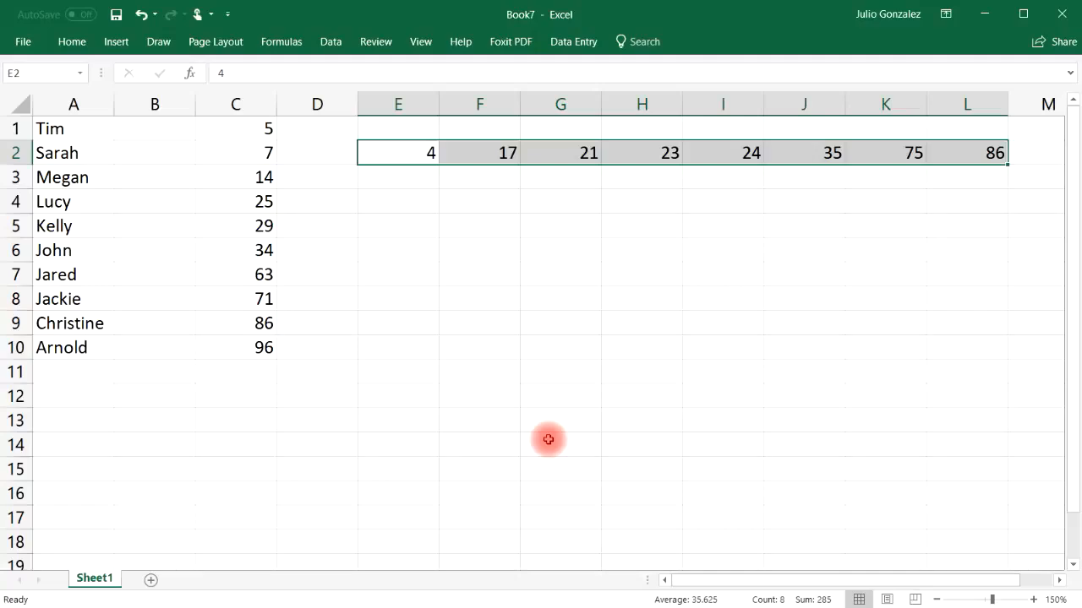
pyautogui.click(560, 347)
pyautogui.hotkey('alt', 'F11')
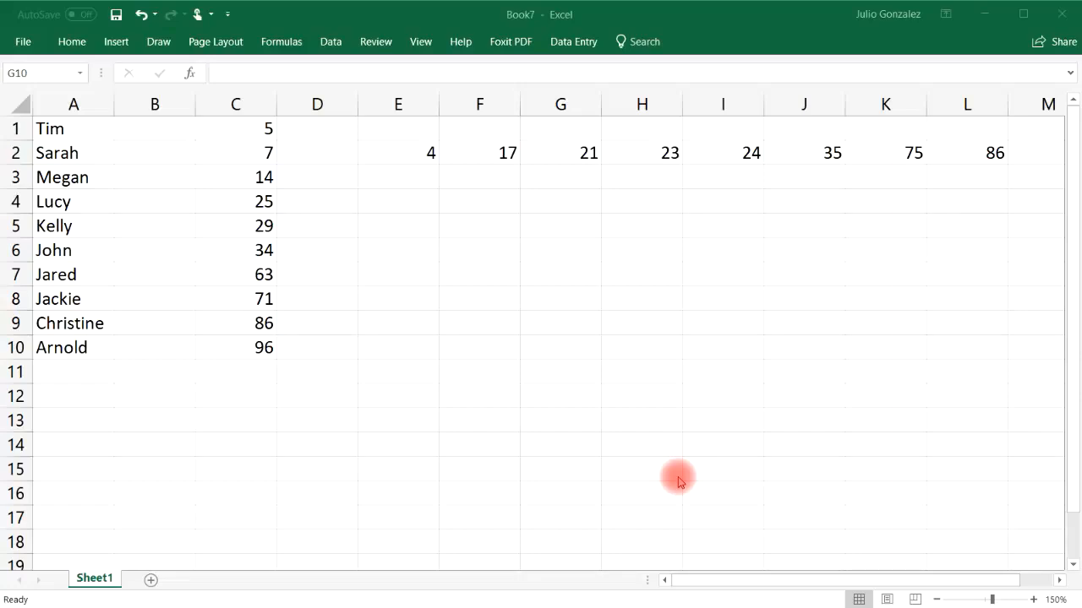
# Step: Sort the names in A1:A10 in descending order, Z to A
pyautogui.click(91, 126)
pyautogui.click(85, 132)
pyautogui.moveTo(85, 132); pyautogui.dragTo(79, 347)
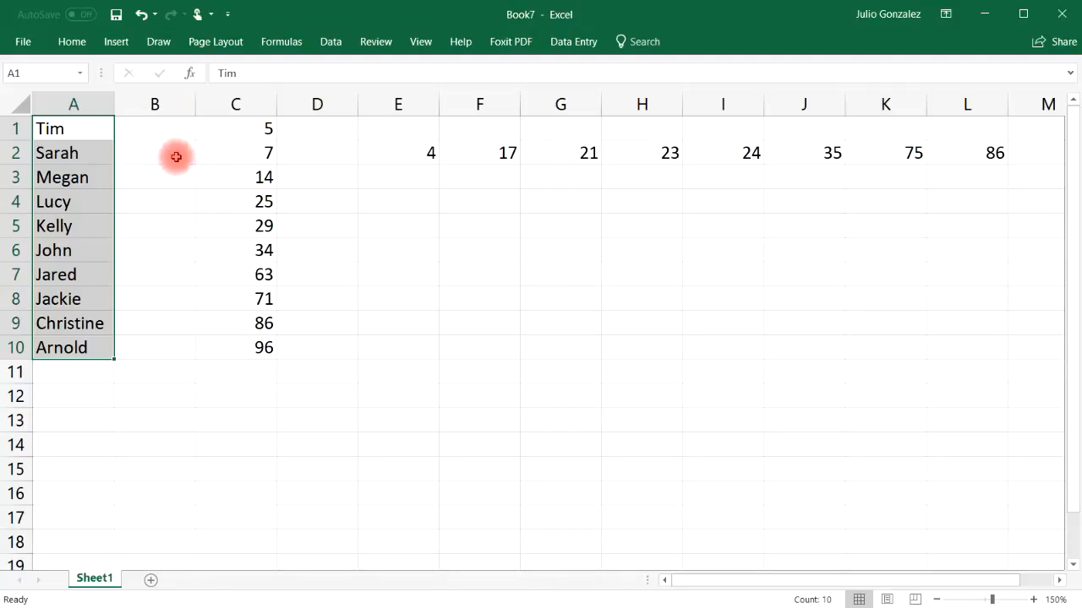
pyautogui.rightClick(77, 129)
pyautogui.moveTo(174, 370)
pyautogui.click(310, 394)
# Step: Sort the names in A1:A10 in alphabetical order, A to Z
pyautogui.rightClick(76, 131)
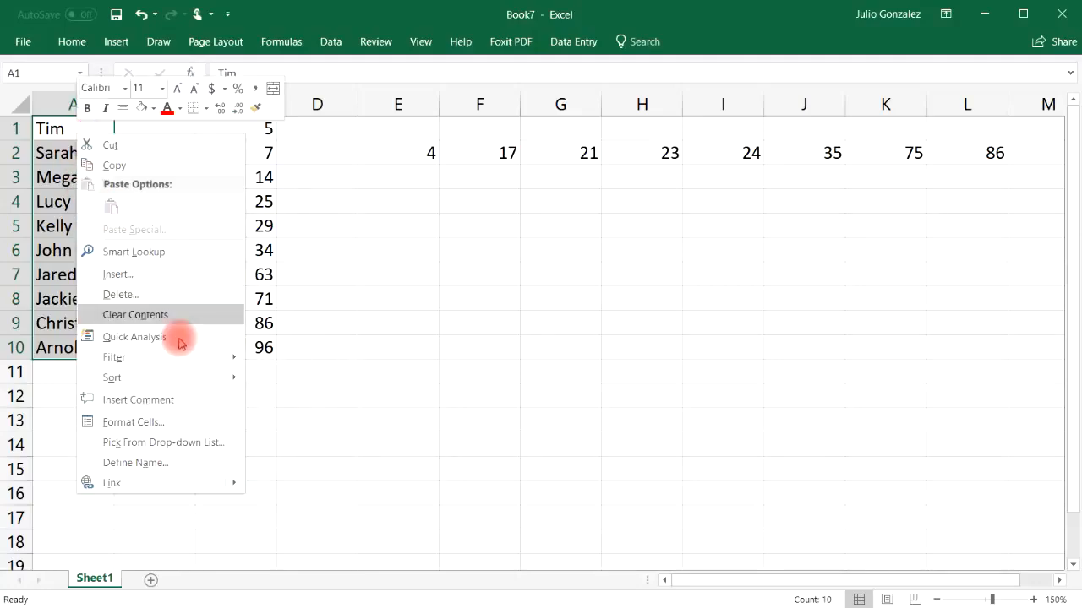
pyautogui.moveTo(181, 377)
pyautogui.click(279, 377)
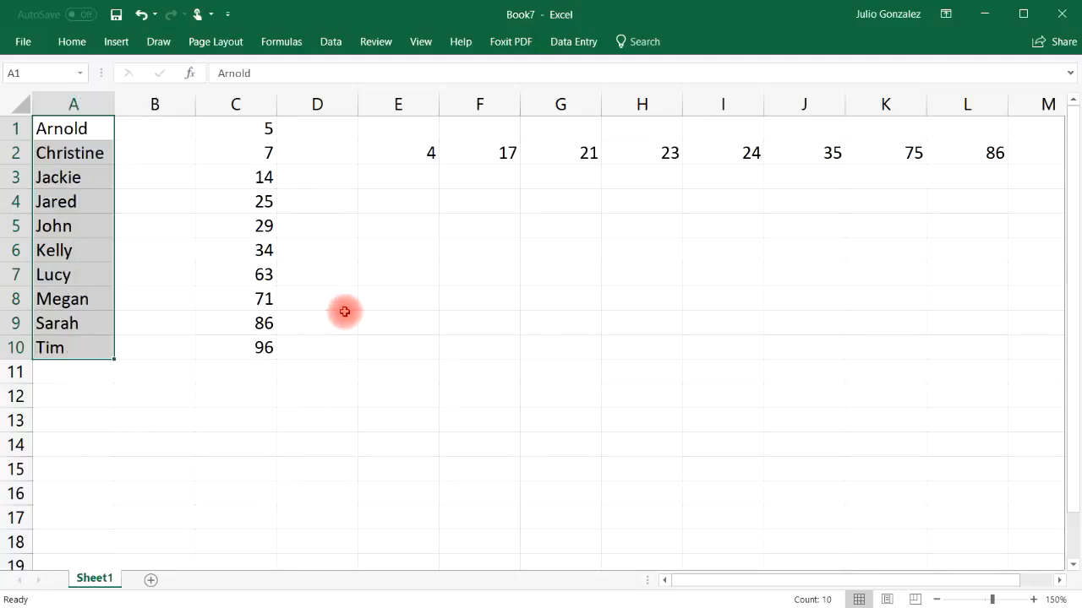
# Step: Clear all the sample data from the range A1:L11
pyautogui.click(241, 299)
pyautogui.moveTo(79, 125); pyautogui.dragTo(983, 370)
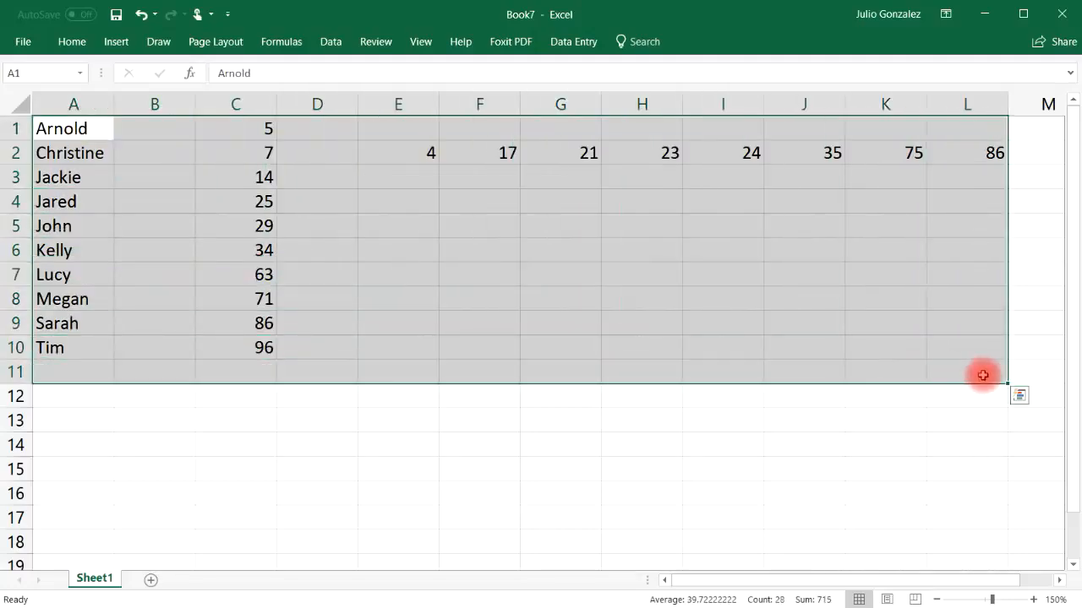
pyautogui.press('Delete')
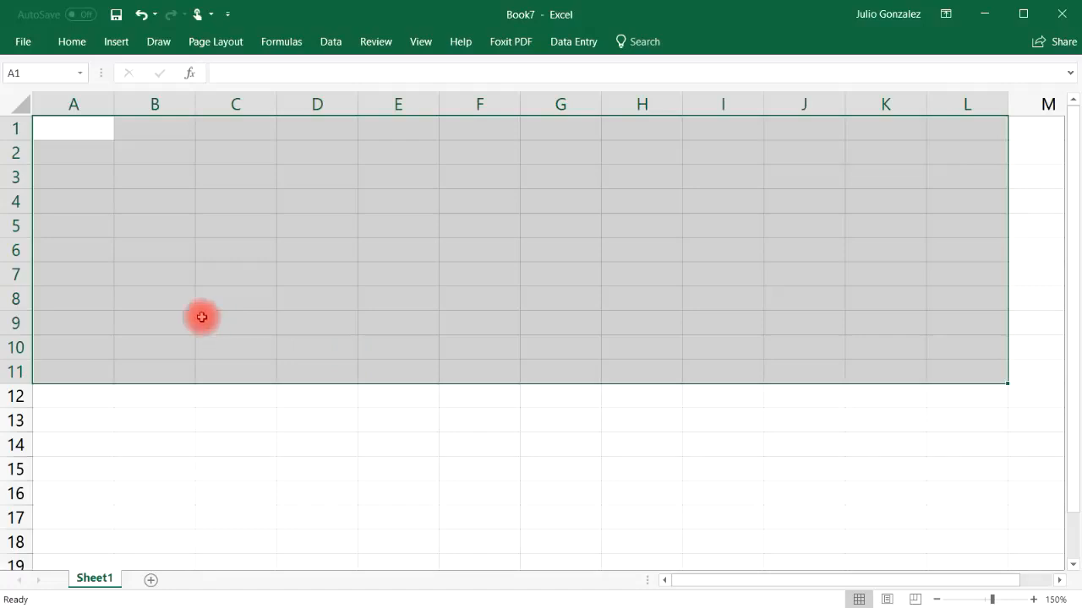
# Step: Enter the headers First Name in A1 and Last Name in B1, and widen columns A and B to fit them
pyautogui.click(76, 125)
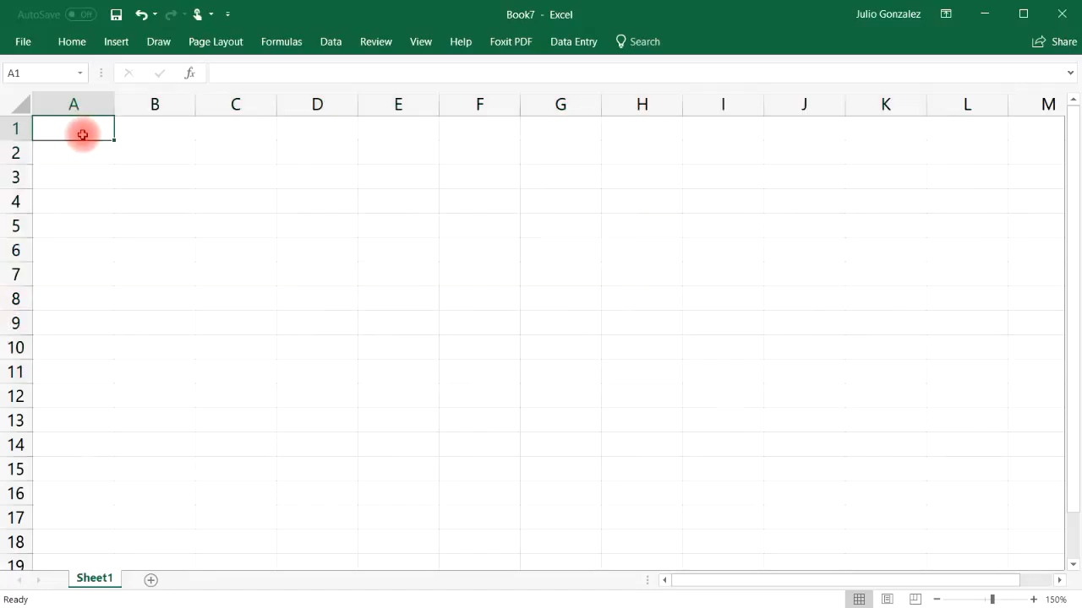
pyautogui.write('First Name')
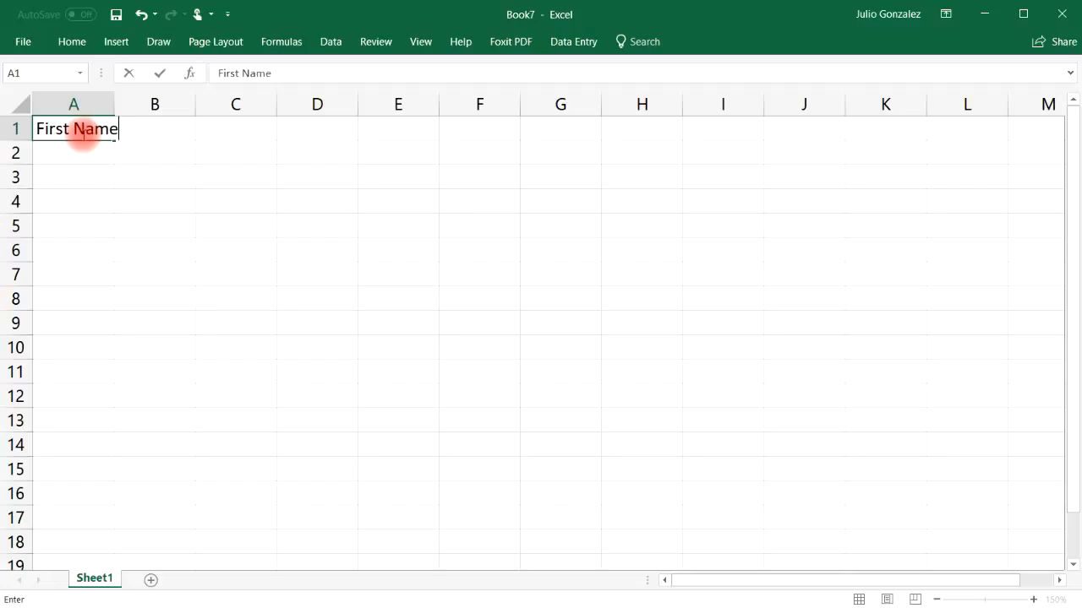
pyautogui.press('Tab')
pyautogui.write('L')
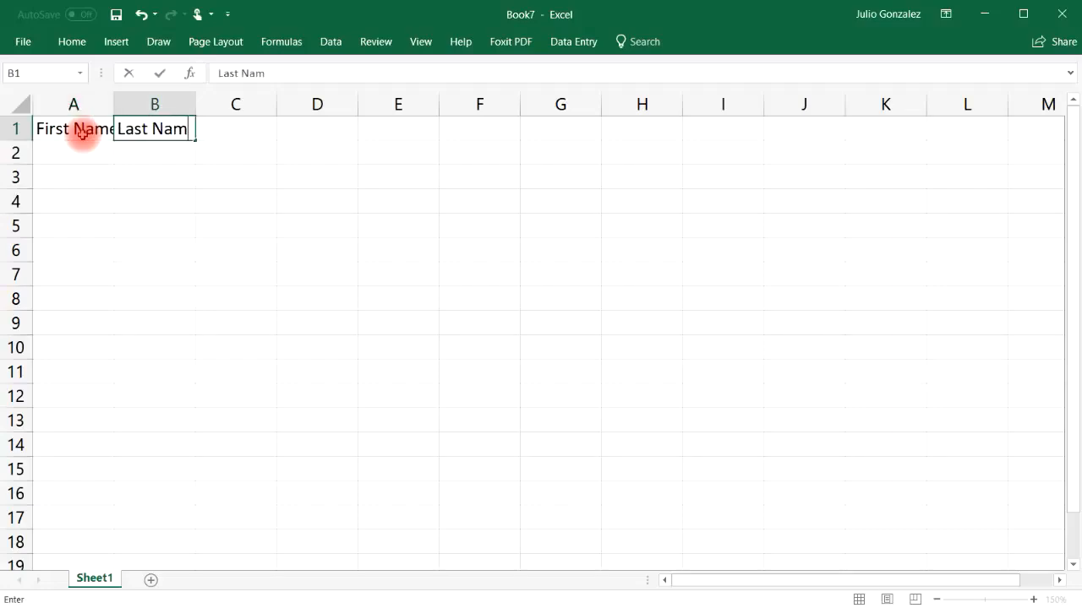
pyautogui.press('Tab')
pyautogui.moveTo(115, 99); pyautogui.dragTo(145, 99)
pyautogui.press('Return')
pyautogui.moveTo(226, 104); pyautogui.dragTo(247, 104)
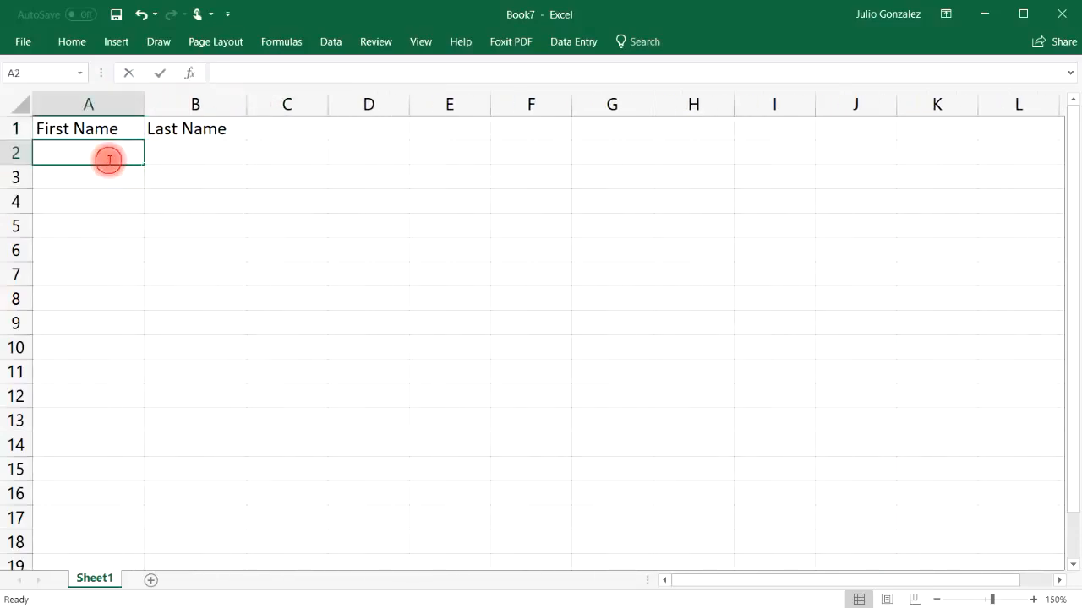
# Step: Fill rows 2 and 3 with the first and last names of two people
pyautogui.press('Tab')
pyautogui.write('Smith')
pyautogui.press('Return')
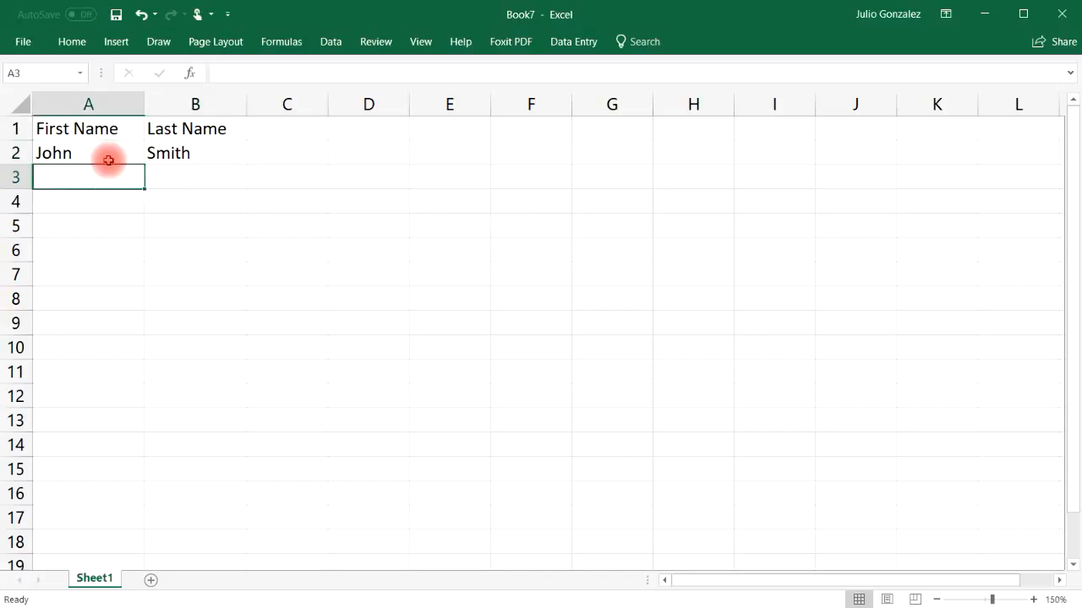
pyautogui.write('Lucy')
pyautogui.press('Tab')
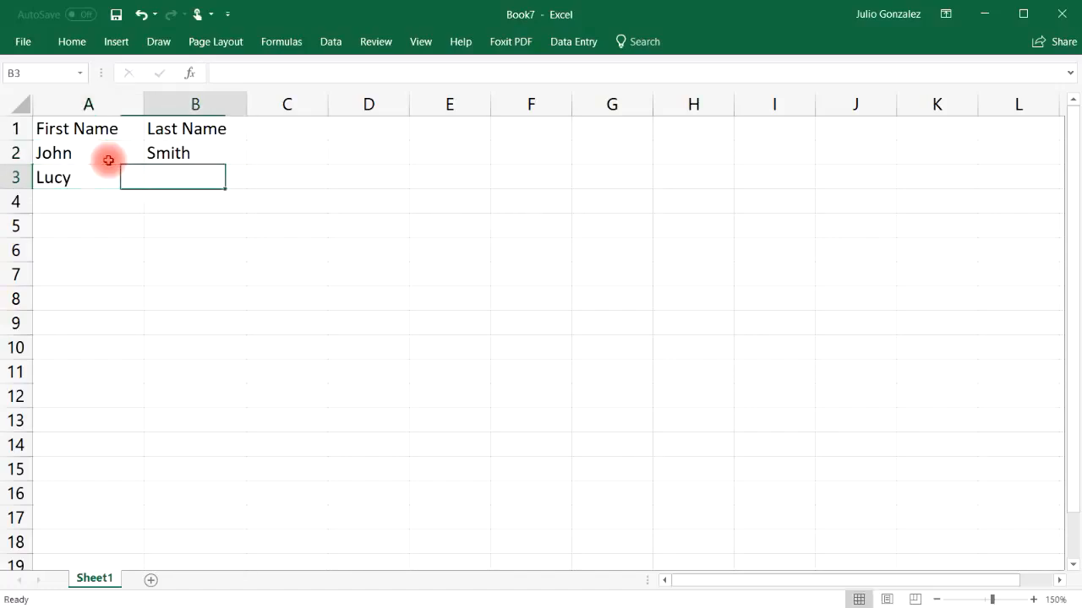
pyautogui.write('James')
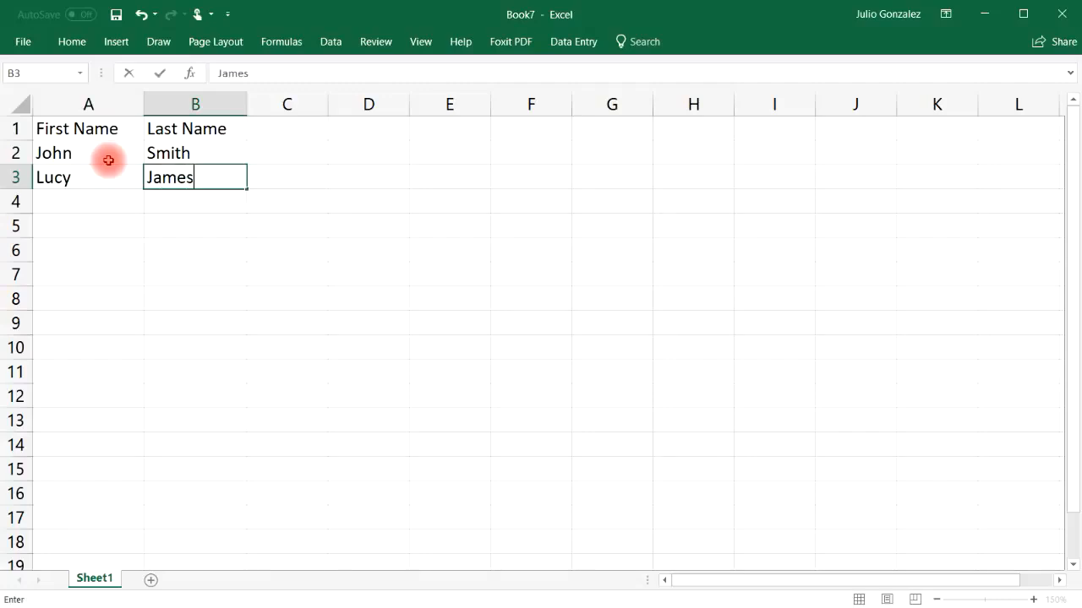
pyautogui.press('Return')
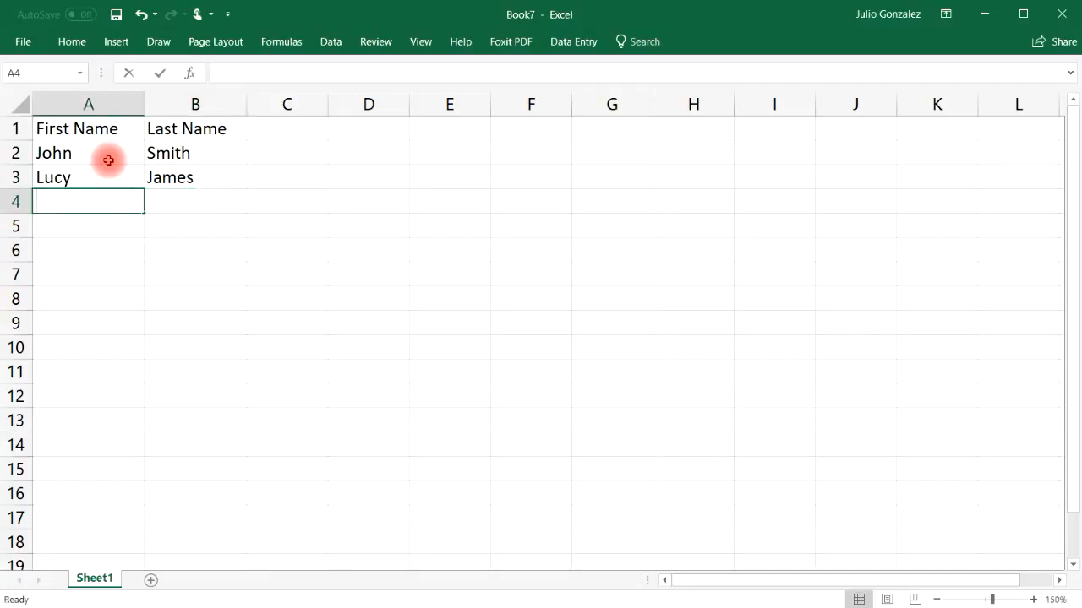
# Step: Fill rows 4 and 5 of the table with the first and last names of two more people
pyautogui.write('Karen')
pyautogui.press('Tab')
pyautogui.write('Joh')
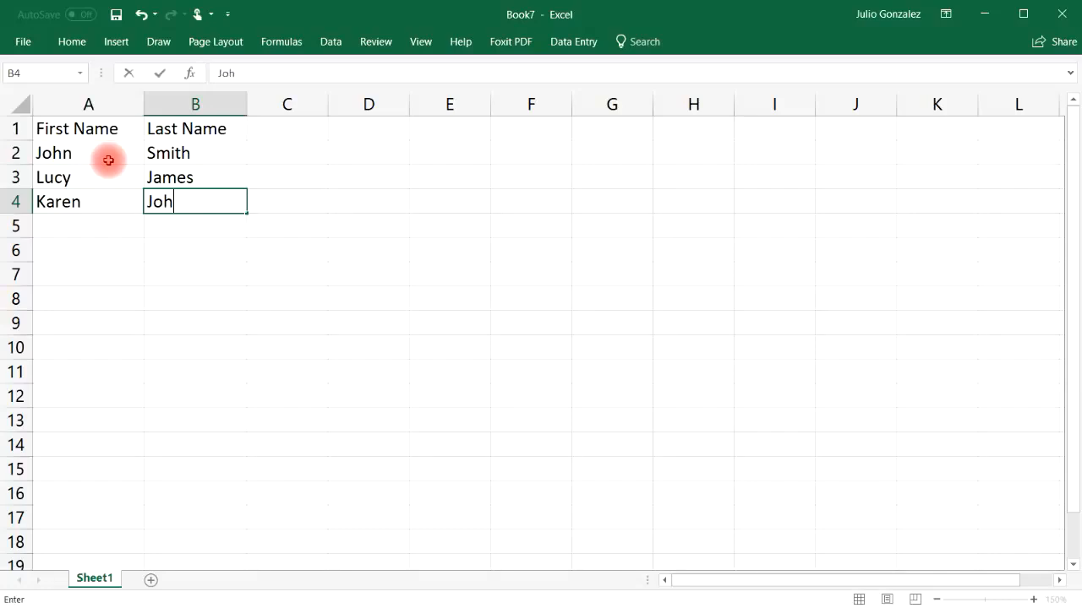
pyautogui.press('Return')
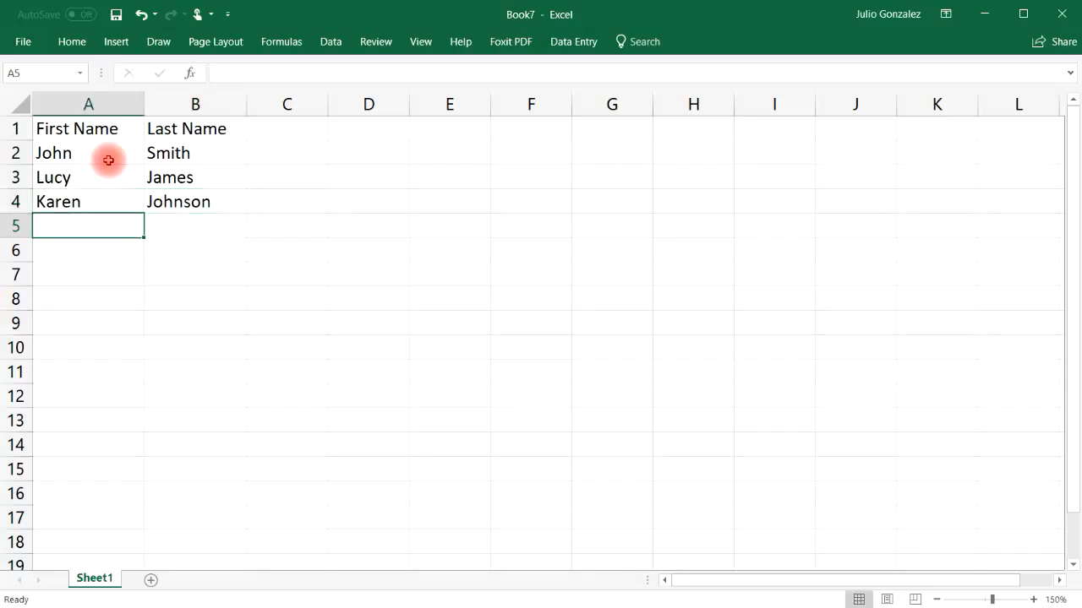
pyautogui.write('Rachelle')
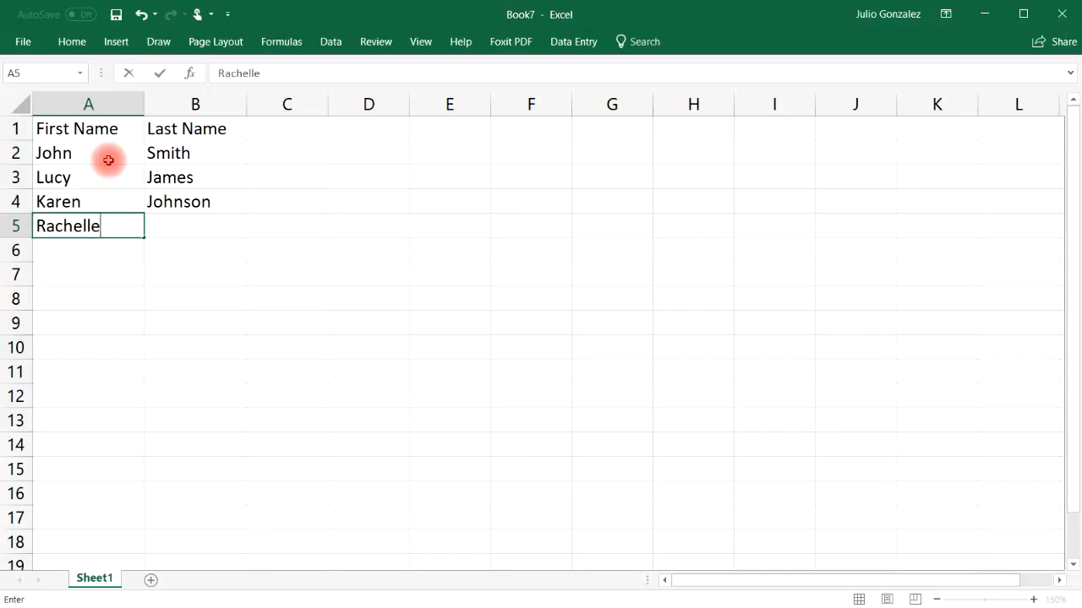
pyautogui.press('Tab')
pyautogui.write('Lars')
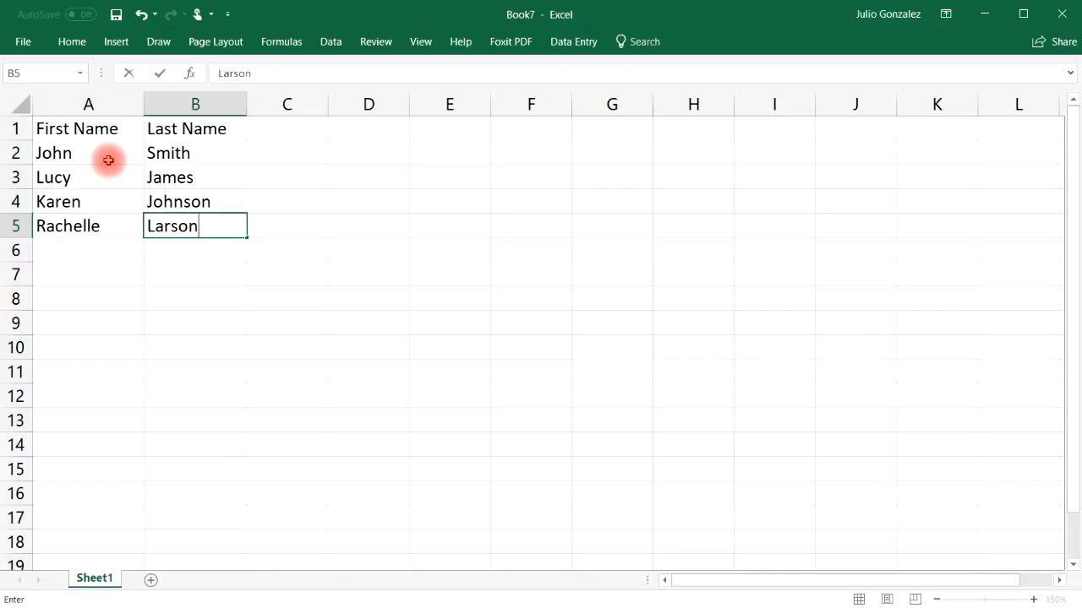
pyautogui.press('Return')
# Step: Enter two people's first names in A6:A7 and their last names in B6:B7
pyautogui.write('Greg')
pyautogui.press('Tab')
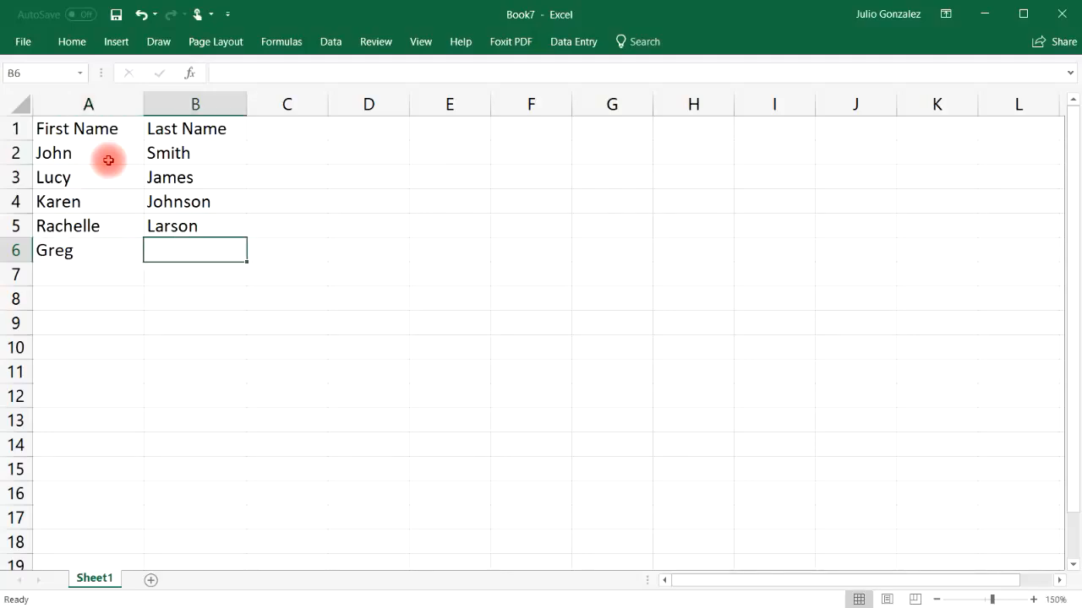
pyautogui.write('Williams')
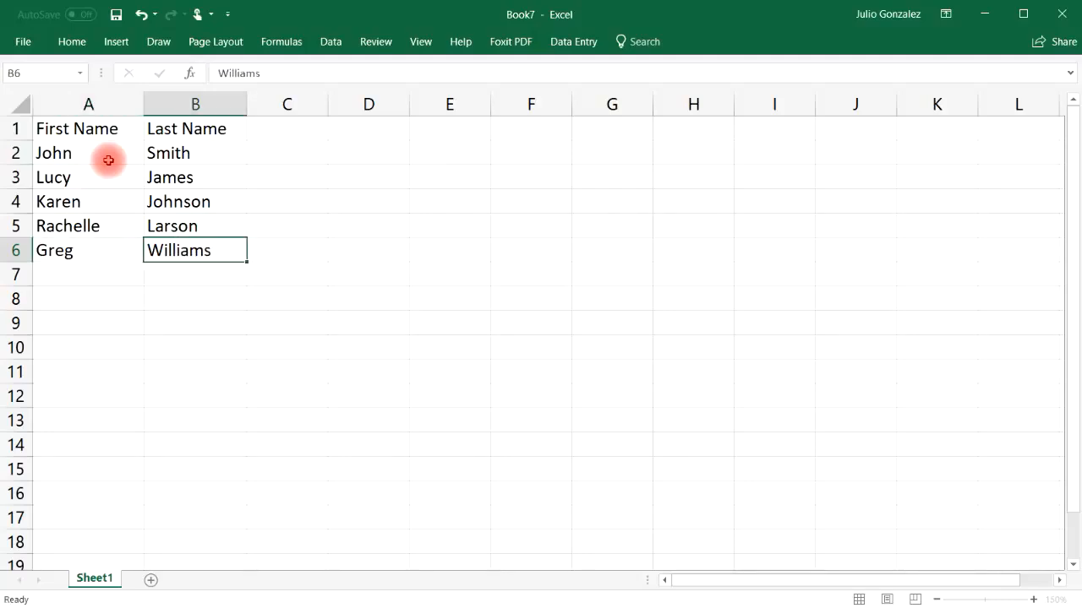
pyautogui.press('Return')
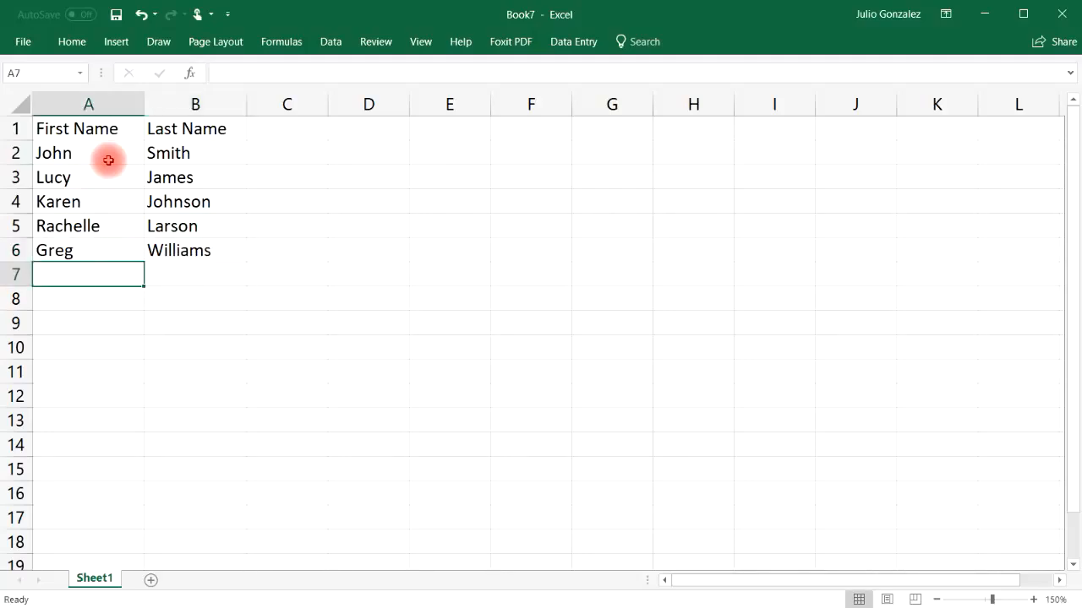
pyautogui.write('Mark')
pyautogui.press('Tab')
pyautogui.write('A')
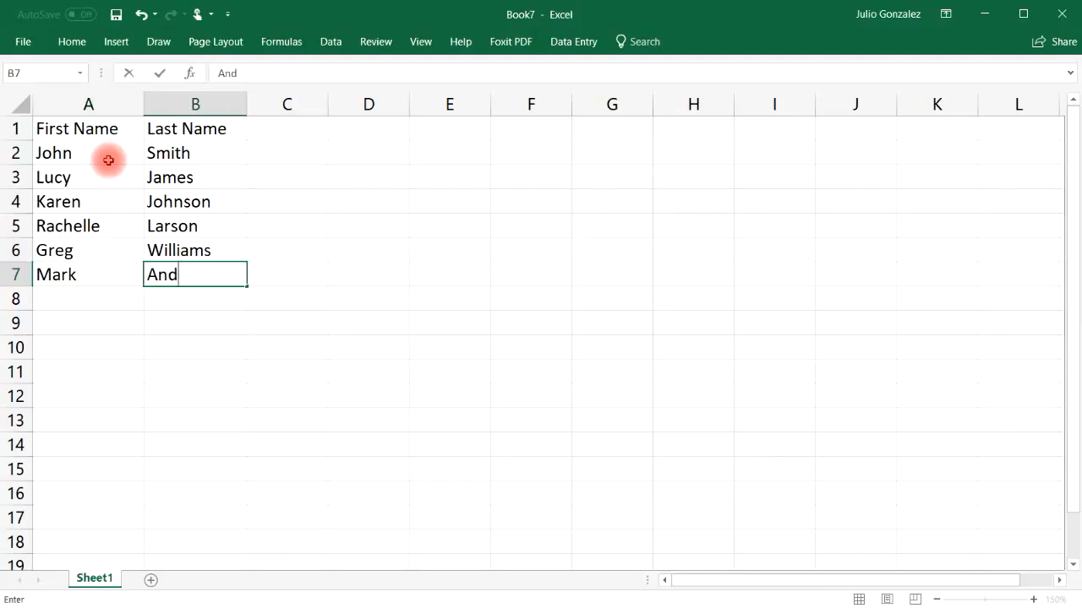
pyautogui.press('Return')
# Step: Add two more people's first and last names to the table in rows 8 and 9
pyautogui.write('Ricky')
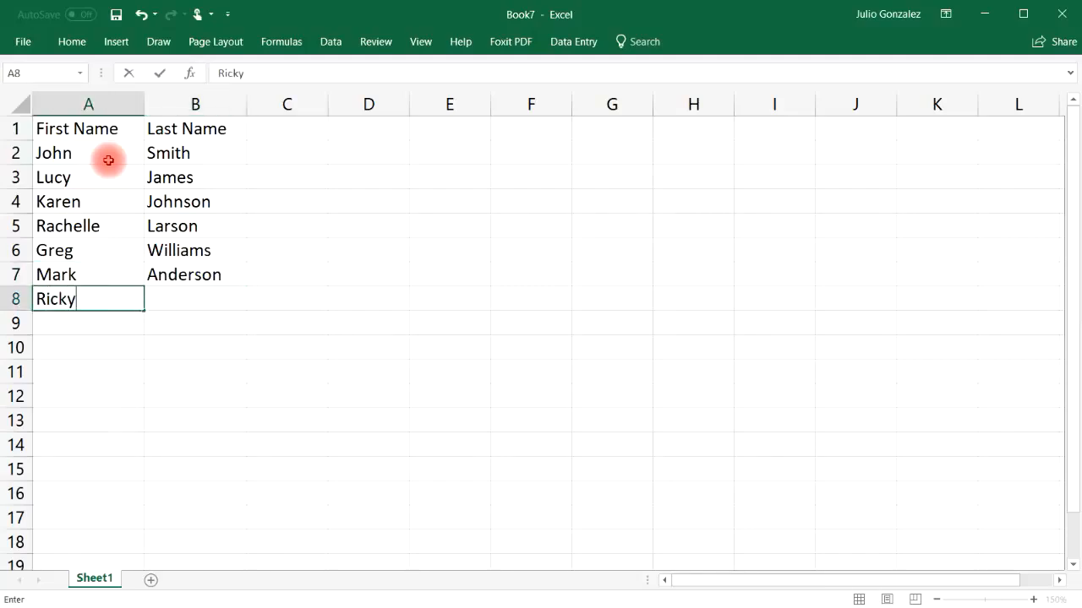
pyautogui.press('Tab')
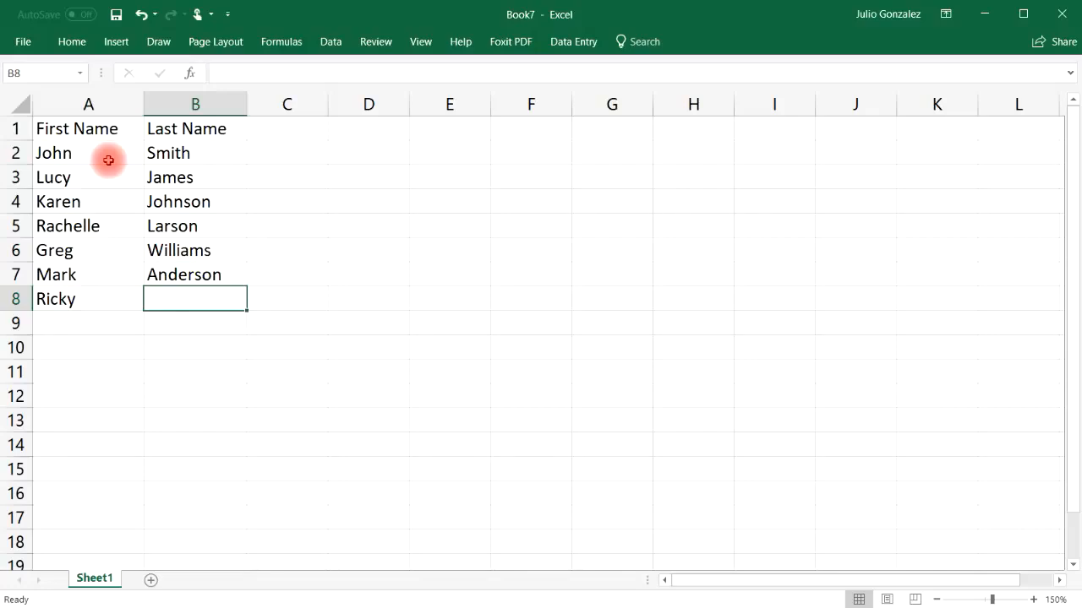
pyautogui.write('Clark')
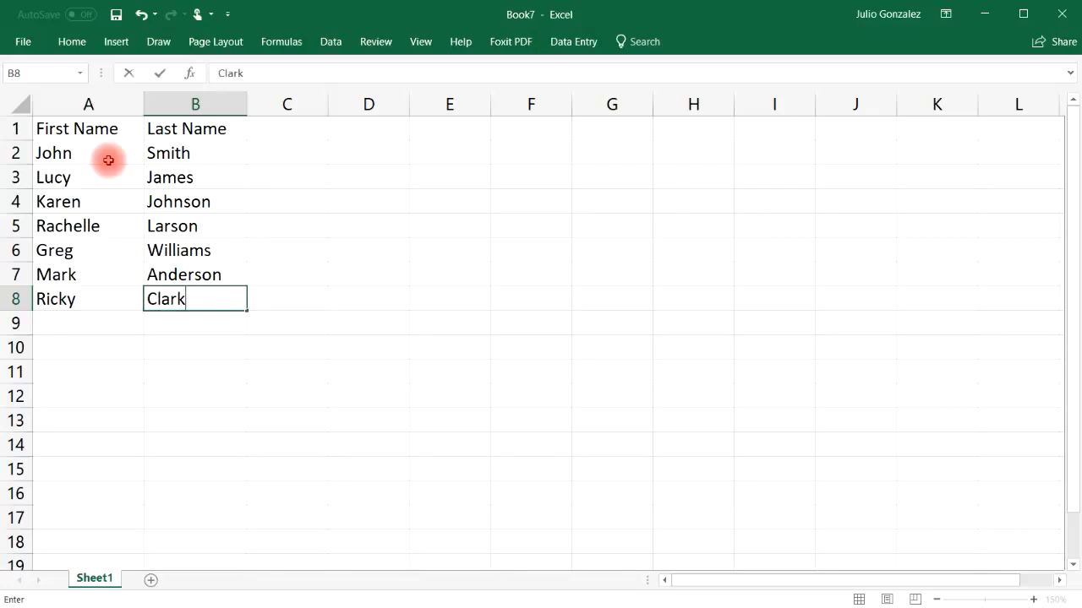
pyautogui.press('Return')
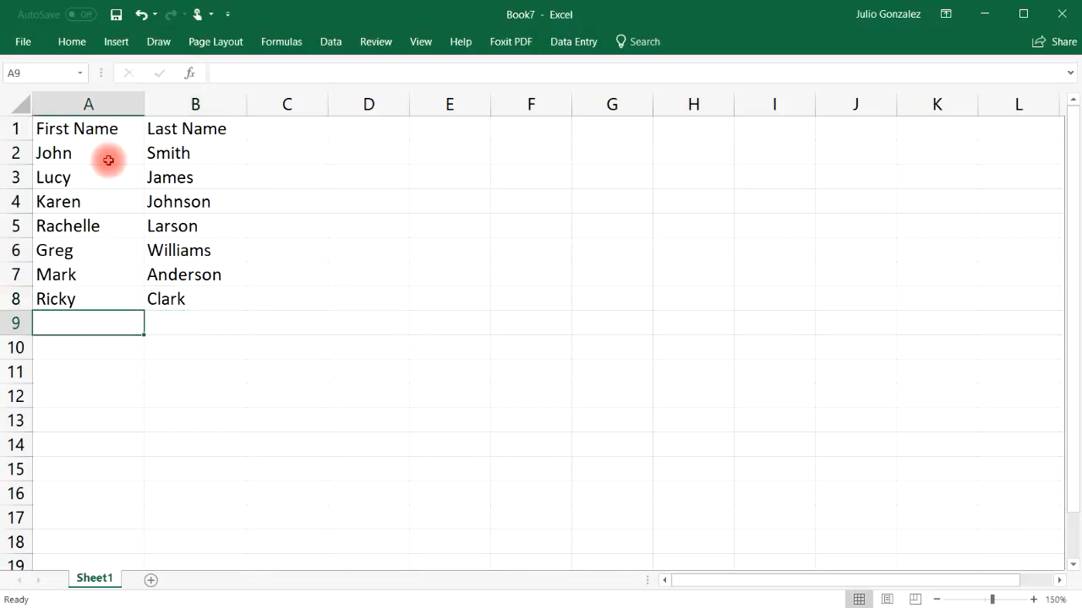
pyautogui.write('Juliet')
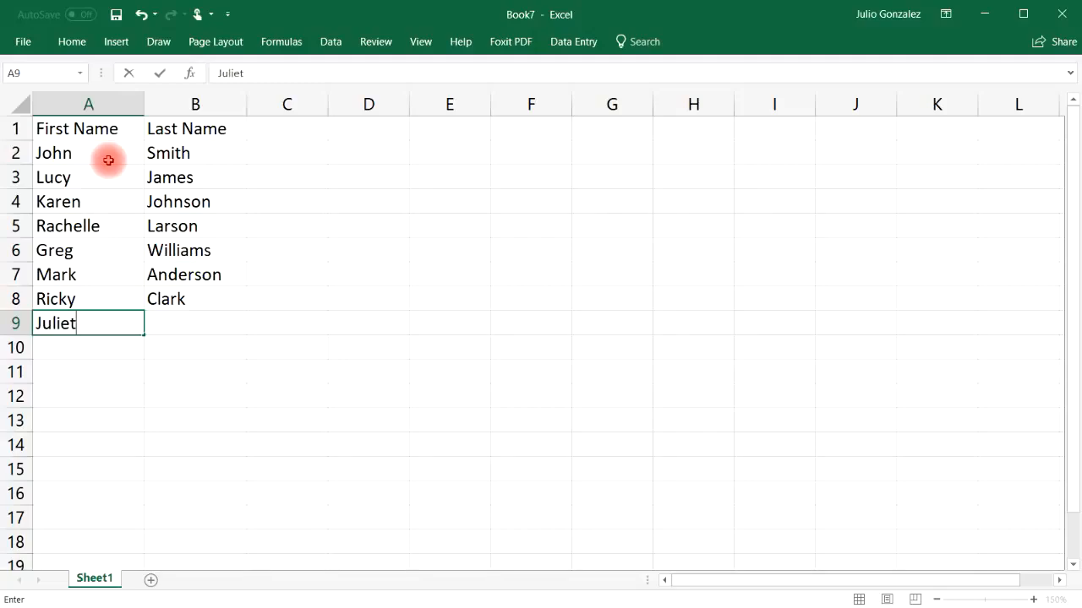
pyautogui.press('Tab')
pyautogui.write('Thom')
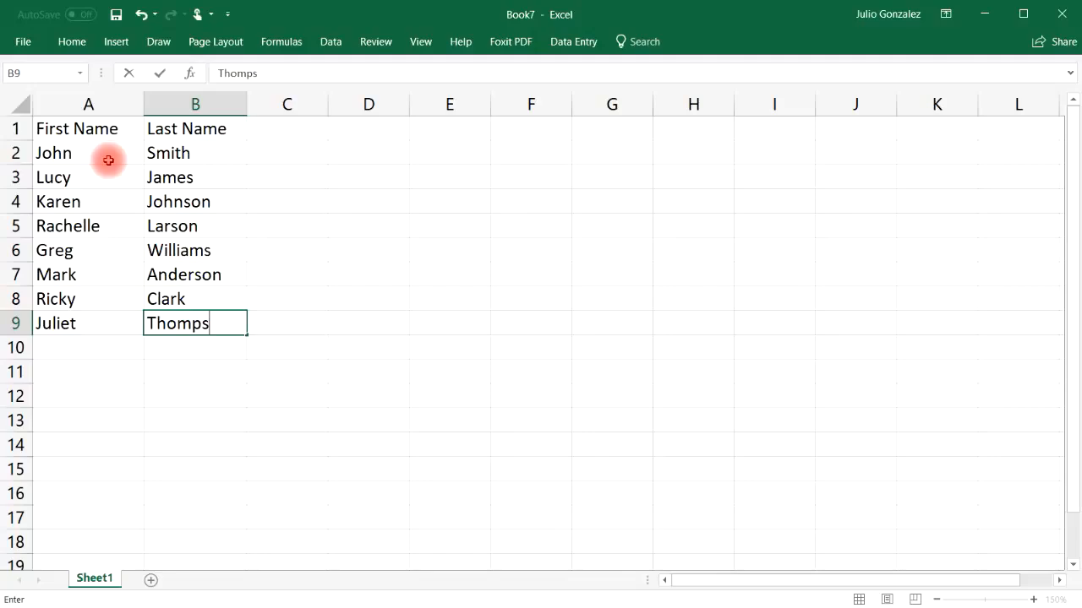
pyautogui.press('Return')
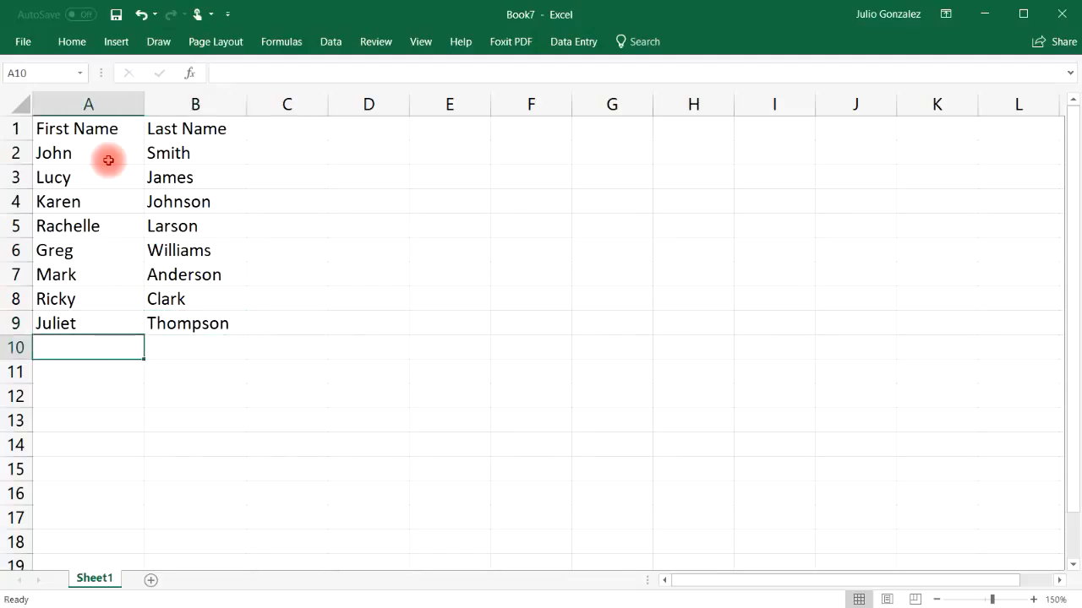
# Step: Complete the table with one person's first name in A10 and last name in B10
pyautogui.write('Karla')
pyautogui.press('Tab')
pyautogui.write('Gonzalez')
pyautogui.press('Tab')
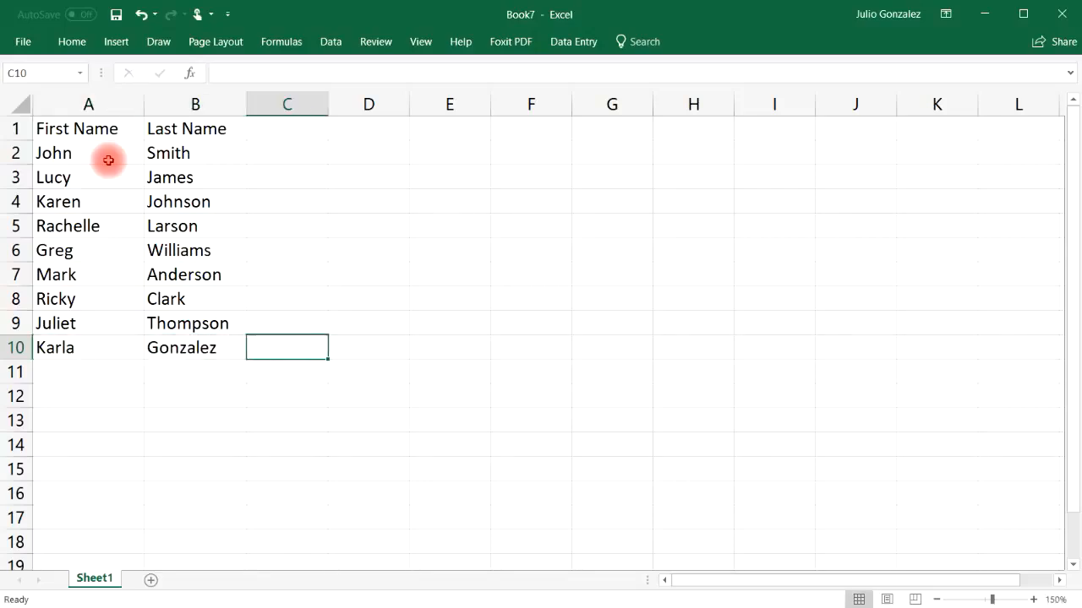
# Step: Sort only the first names in A2:A10 from A to Z, continuing with the current selection
pyautogui.moveTo(87, 152); pyautogui.dragTo(93, 349)
pyautogui.rightClick(94, 163)
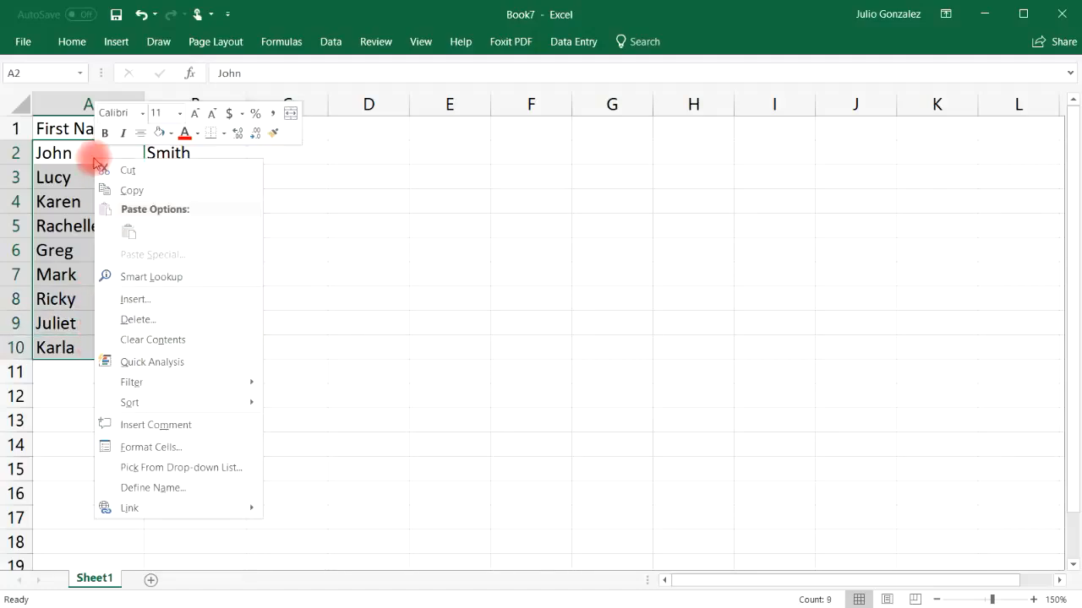
pyautogui.moveTo(181, 402)
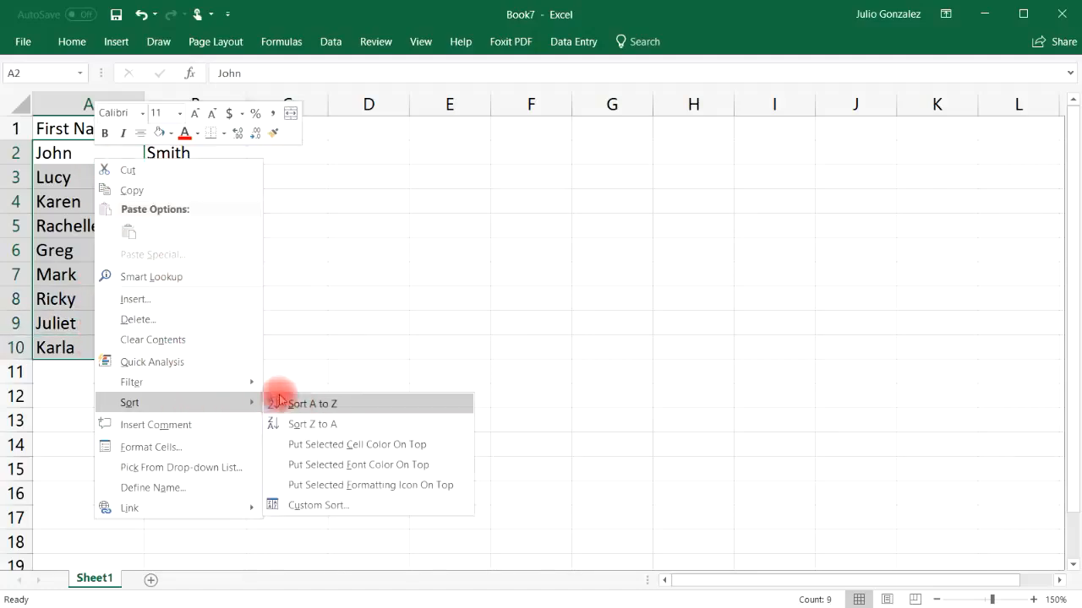
pyautogui.click(303, 404)
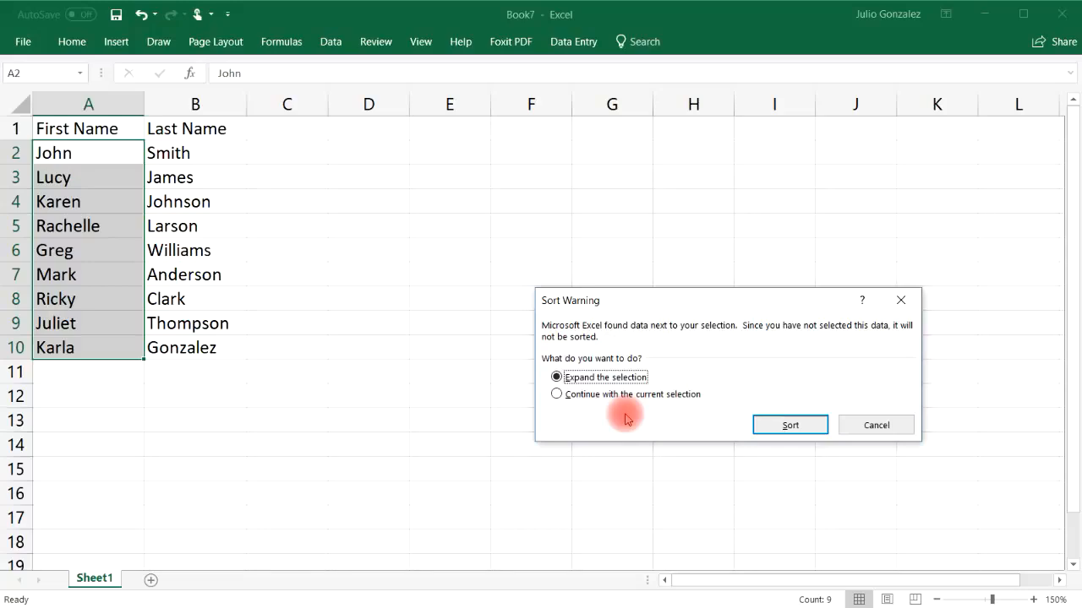
pyautogui.click(556, 394)
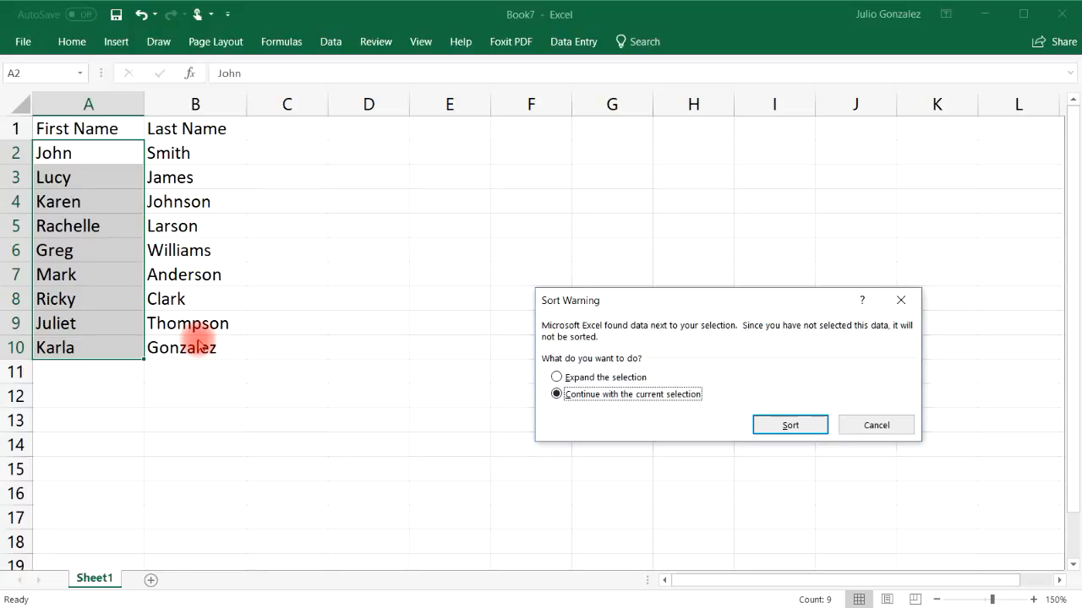
pyautogui.click(778, 419)
# Step: Compare the first names with the adjacent last names, and undo the sort of the first-name column
pyautogui.click(96, 191)
pyautogui.moveTo(95, 188); pyautogui.dragTo(149, 177)
pyautogui.moveTo(93, 150); pyautogui.dragTo(75, 343)
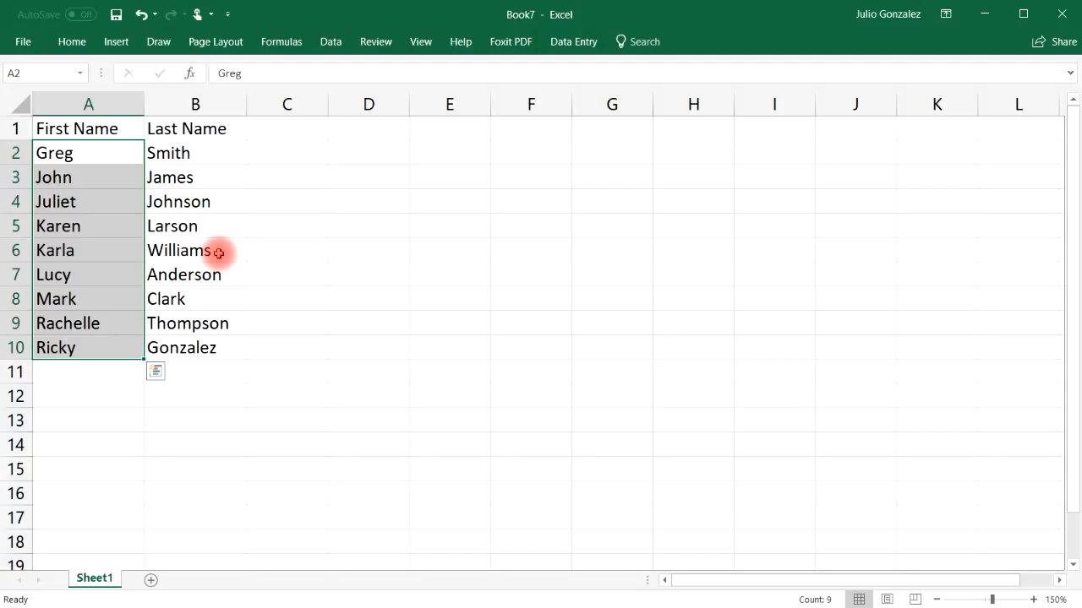
pyautogui.click(140, 14)
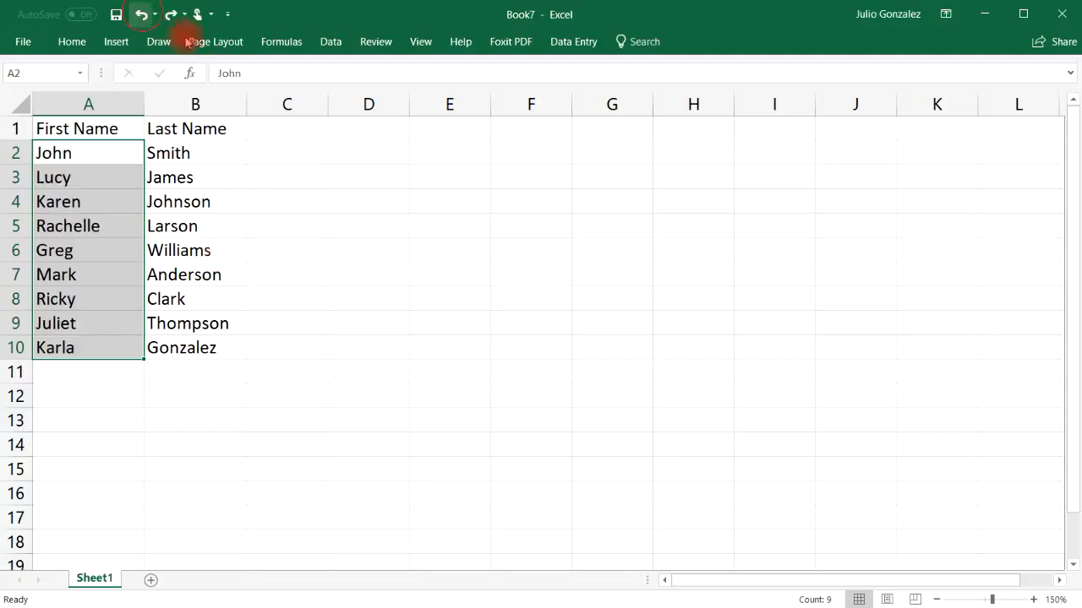
pyautogui.click(423, 275)
# Step: Sort the first names in A2:A10 from A to Z, expanding the selection to include the last names
pyautogui.moveTo(79, 157); pyautogui.dragTo(53, 343)
pyautogui.rightClick(76, 155)
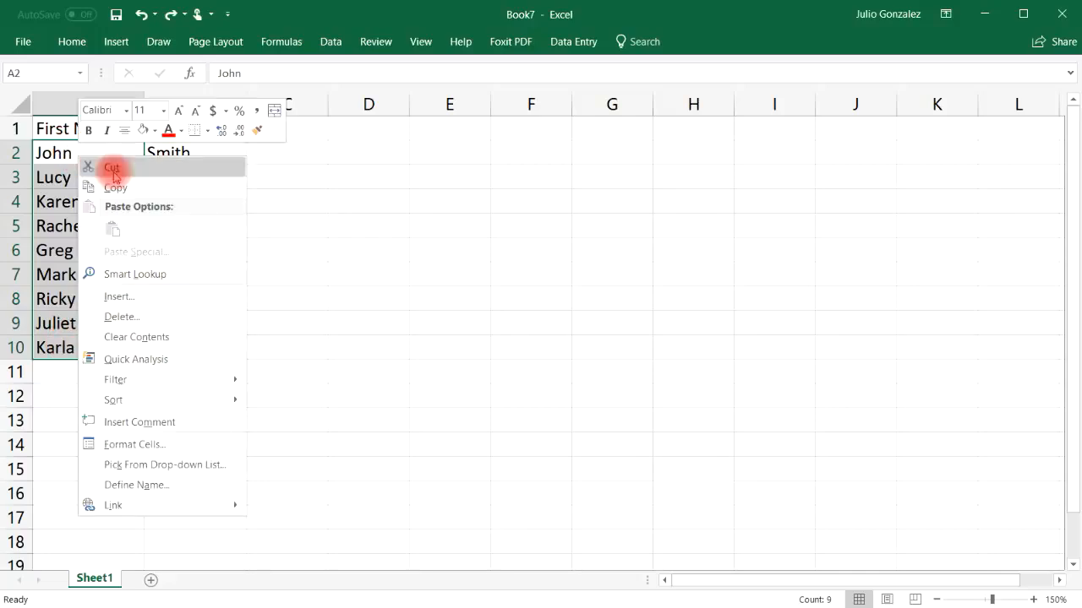
pyautogui.moveTo(193, 404)
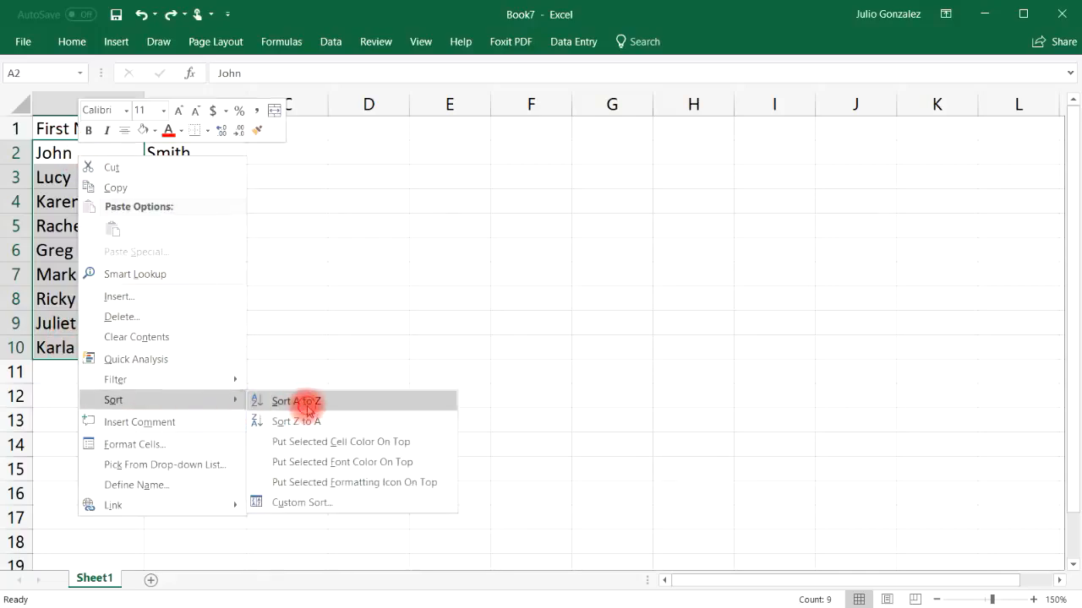
pyautogui.click(302, 404)
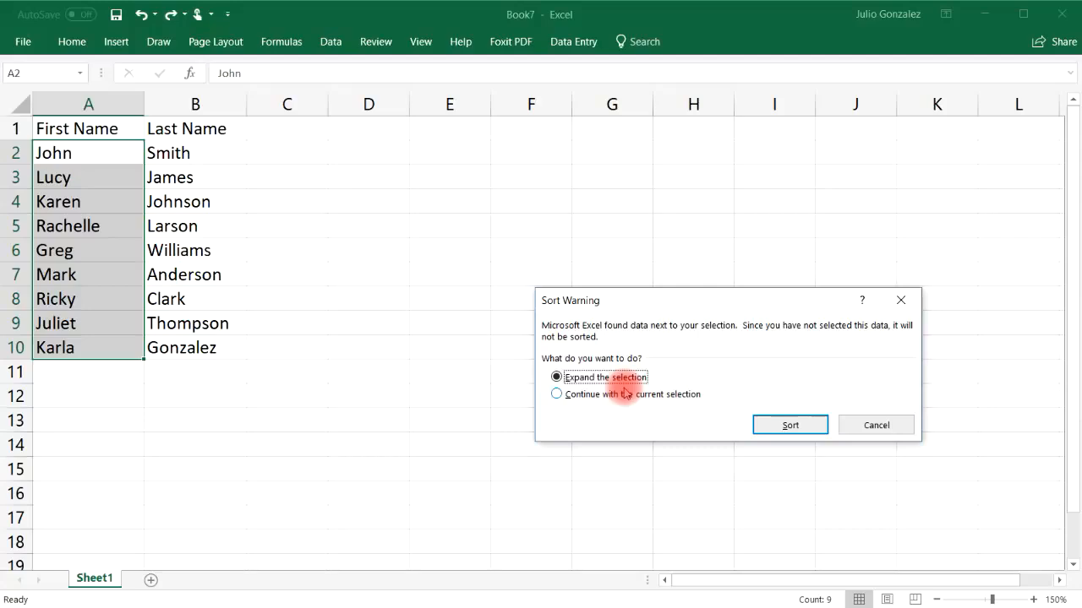
pyautogui.click(768, 423)
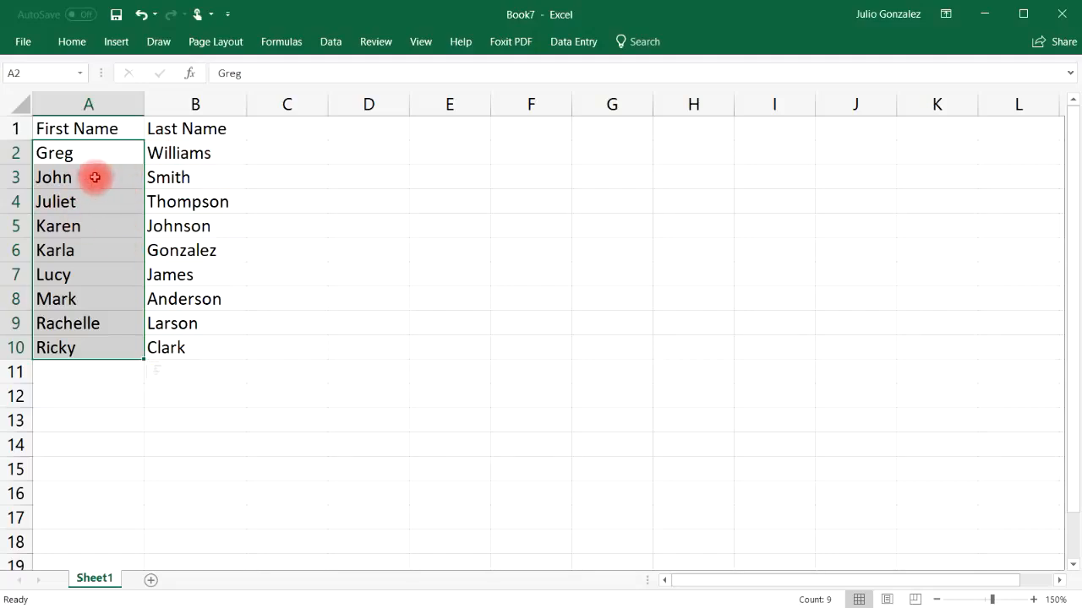
# Step: Check that first and last names are still paired in their rows, and undo the expanded sort
pyautogui.click(66, 177)
pyautogui.moveTo(63, 177); pyautogui.dragTo(152, 153)
pyautogui.click(80, 153)
pyautogui.moveTo(66, 300); pyautogui.dragTo(261, 302)
pyautogui.click(389, 301)
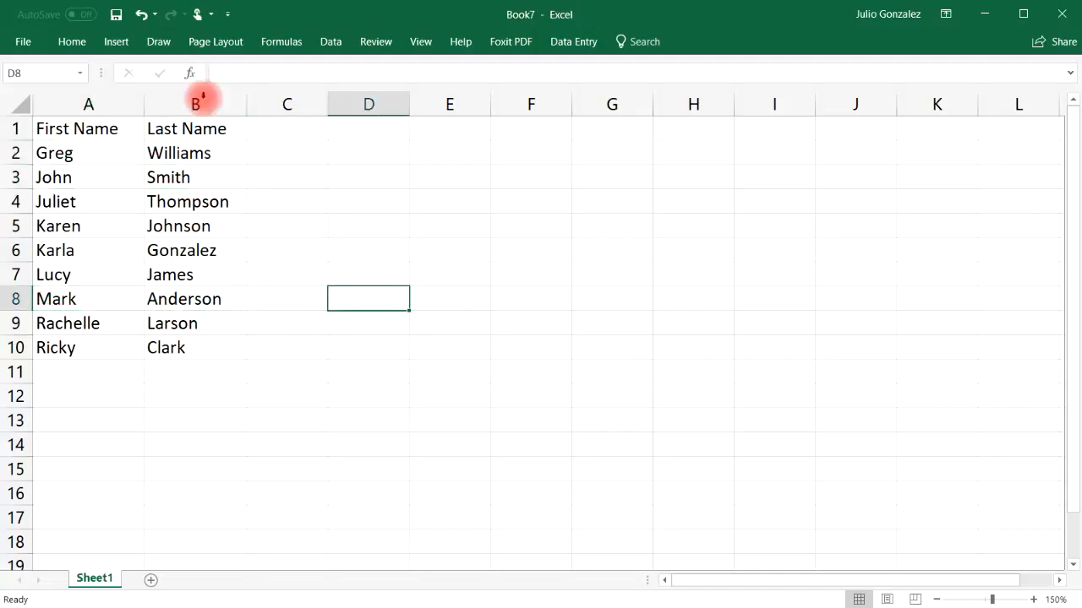
pyautogui.click(141, 15)
pyautogui.click(291, 177)
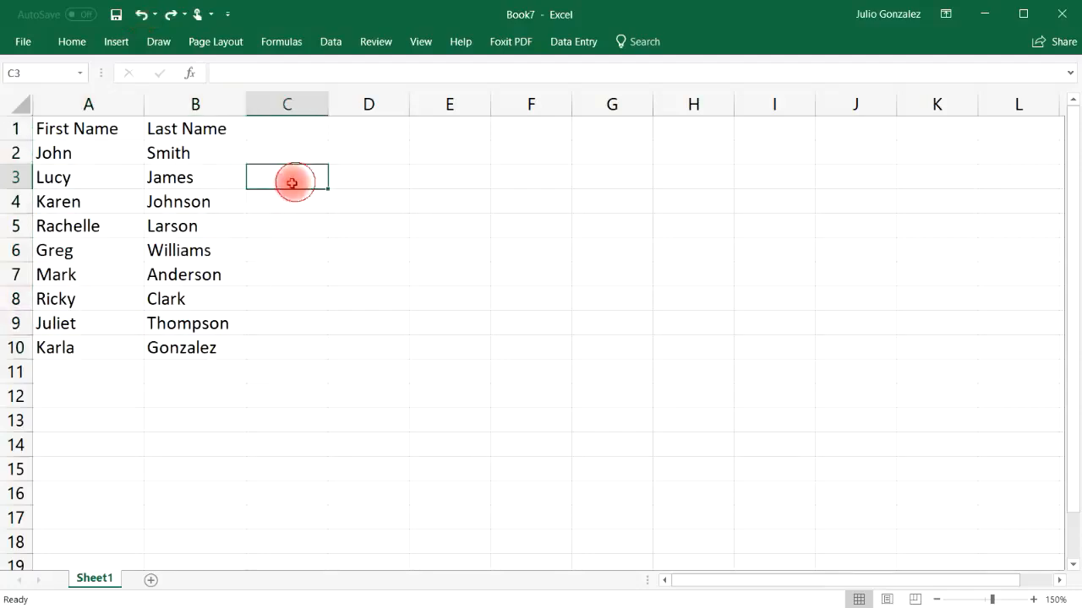
# Step: Sort the whole range A2:B10 from A to Z and review the order of the first names
pyautogui.moveTo(70, 148); pyautogui.dragTo(198, 343)
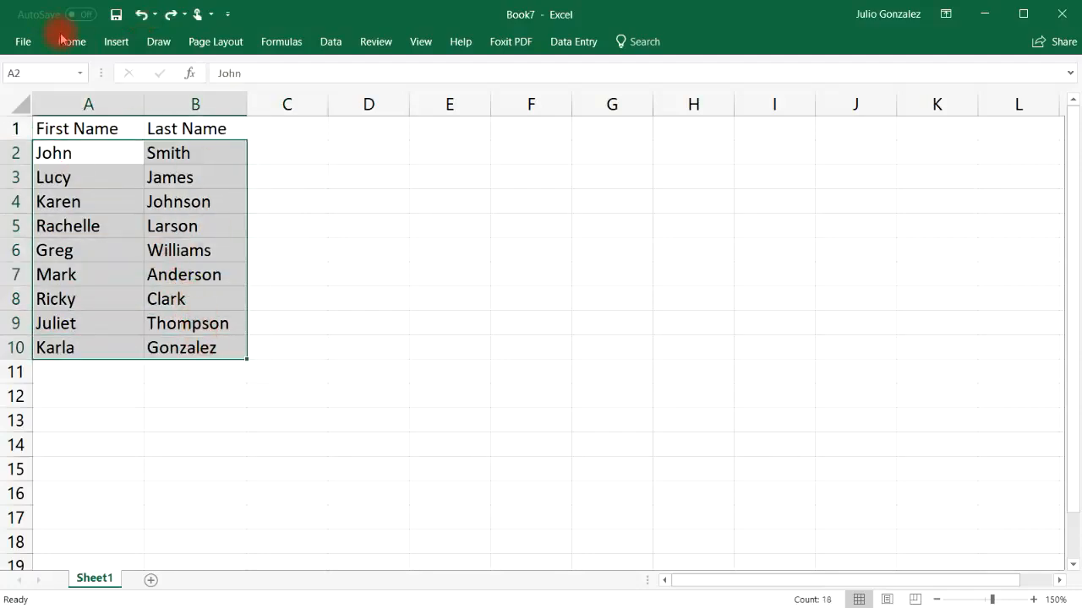
pyautogui.rightClick(88, 156)
pyautogui.moveTo(131, 403)
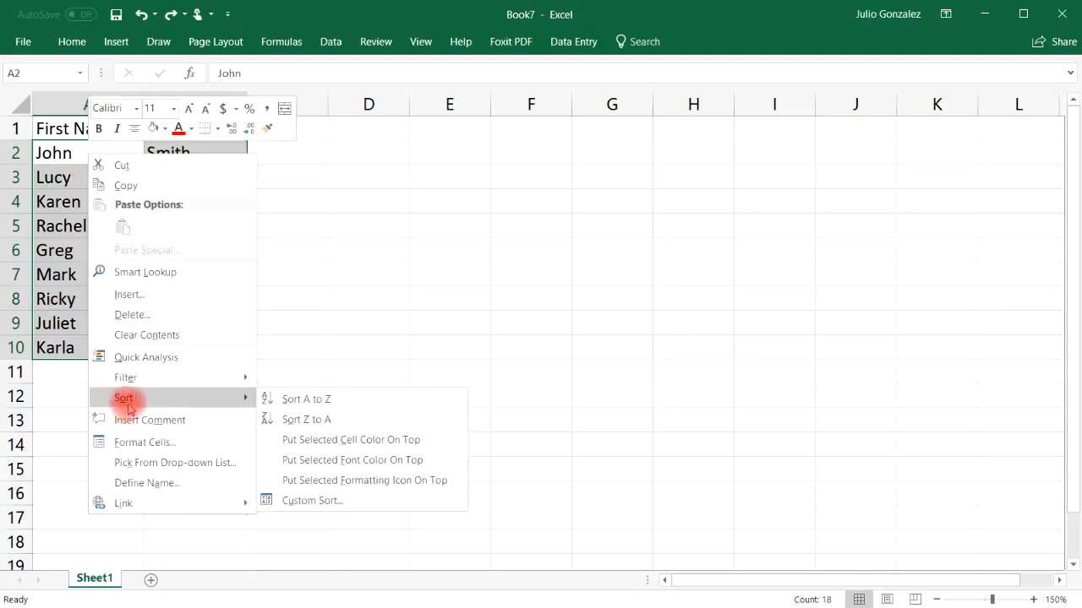
pyautogui.click(293, 398)
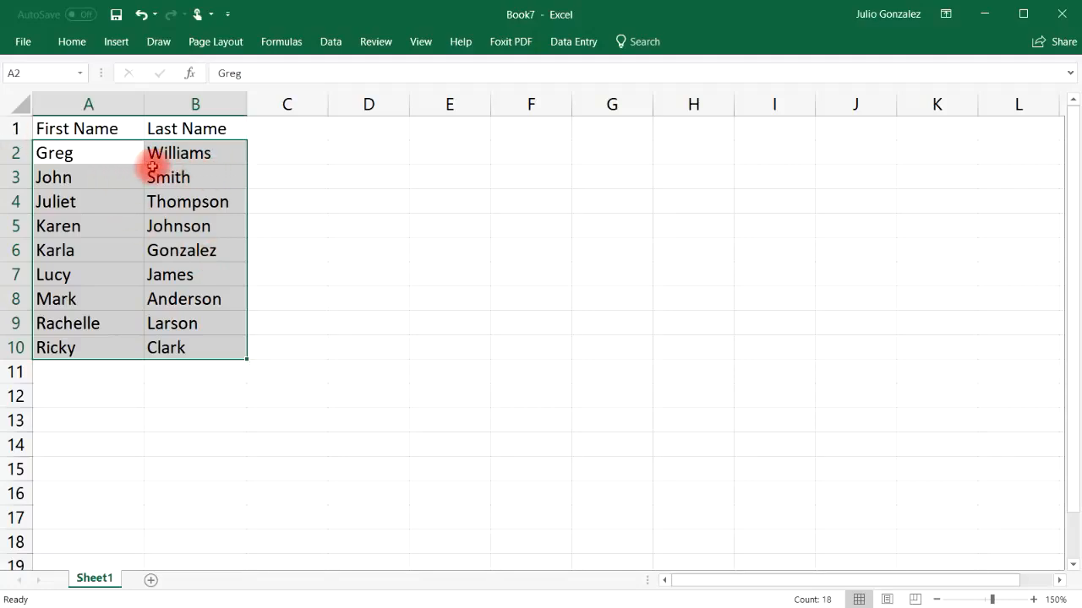
pyautogui.moveTo(98, 156); pyautogui.dragTo(72, 346)
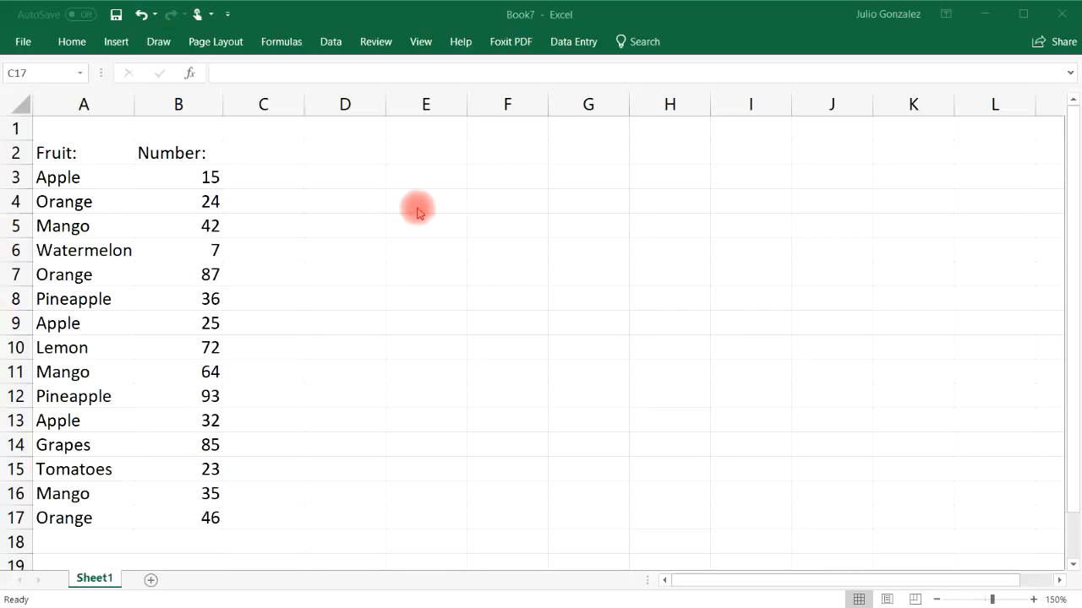
# Step: Examine the Fruit and Number headers in A2:B2 and the Apple entries in A3, A9 and A13
pyautogui.click(78, 150)
pyautogui.click(171, 151)
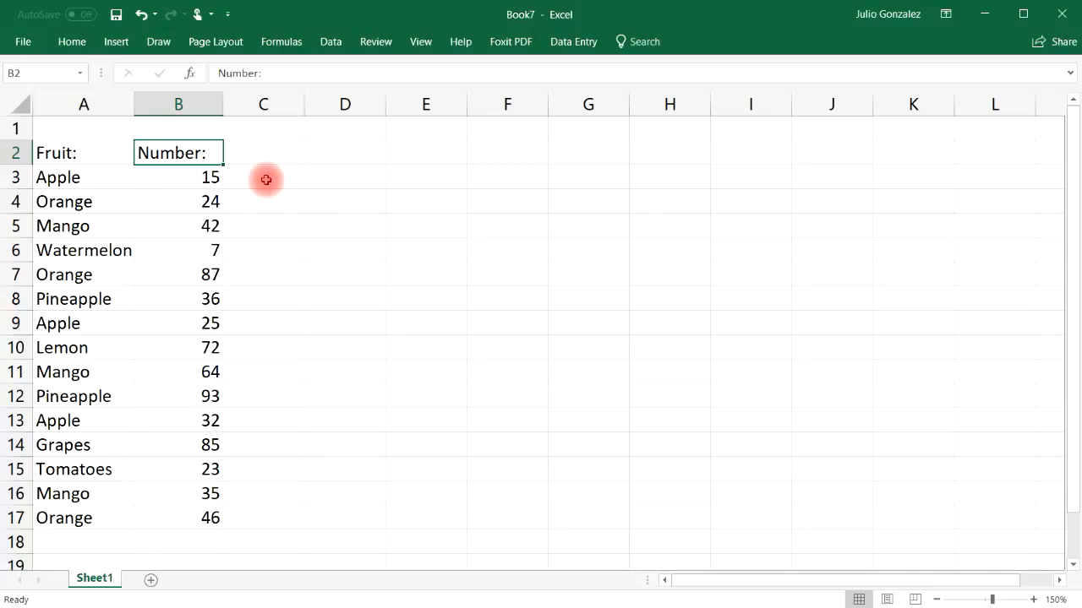
pyautogui.click(43, 177)
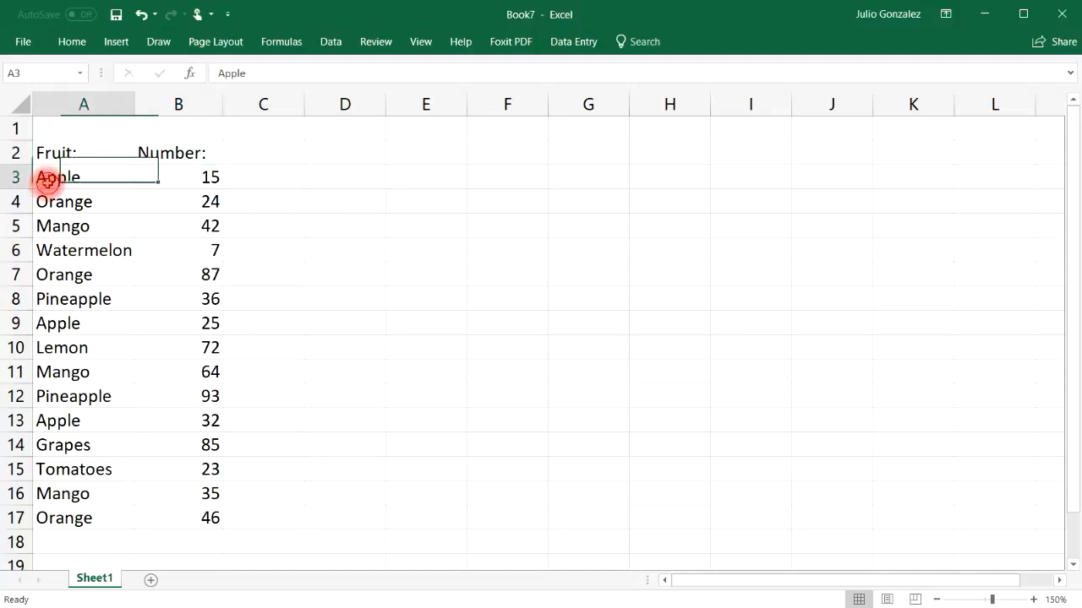
pyautogui.click(109, 331)
pyautogui.click(107, 423)
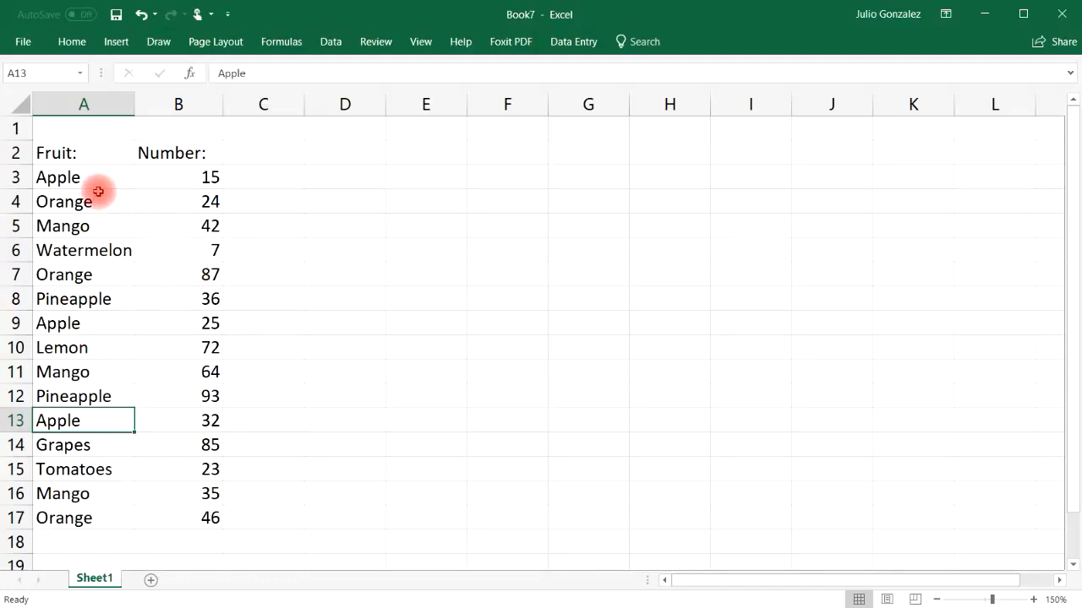
# Step: Filter the fruit entries in A3:A17 by the selected cell's value, Apple, look at the filter list, and undo the filter
pyautogui.moveTo(96, 173); pyautogui.dragTo(101, 512)
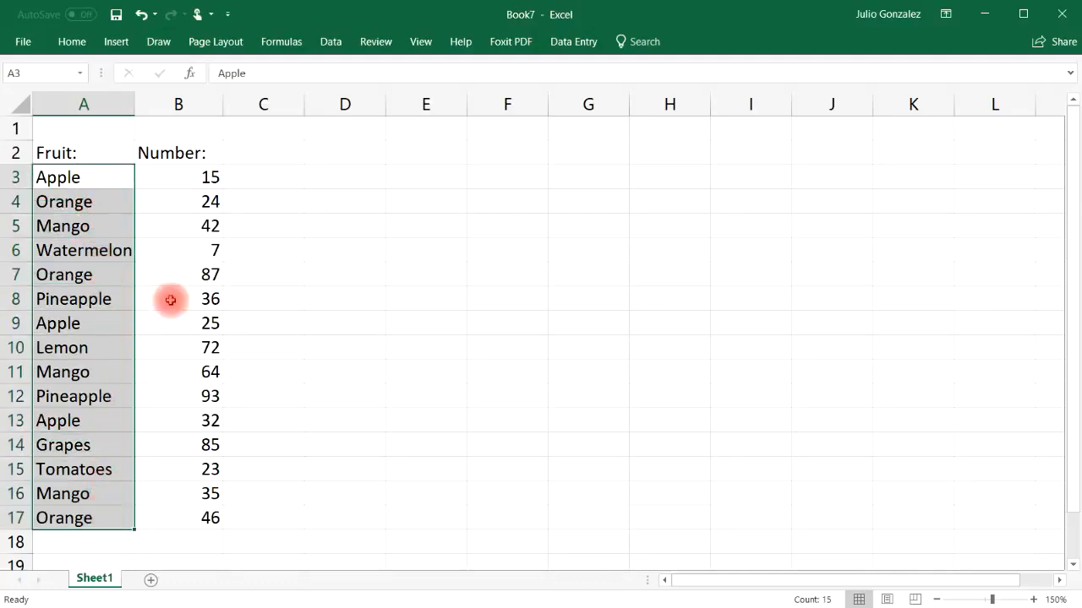
pyautogui.rightClick(111, 177)
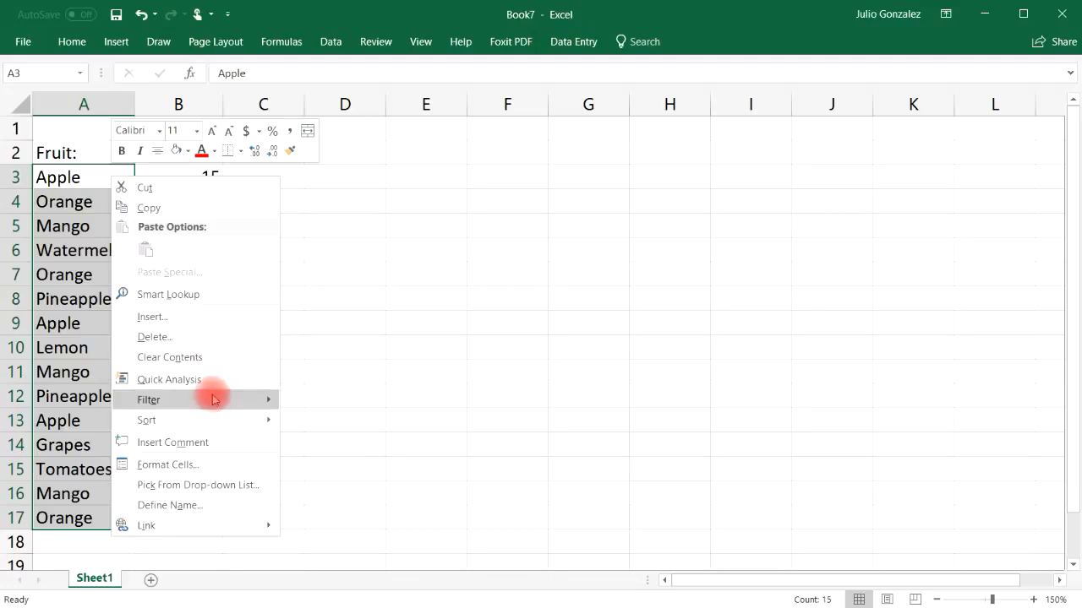
pyautogui.moveTo(212, 401)
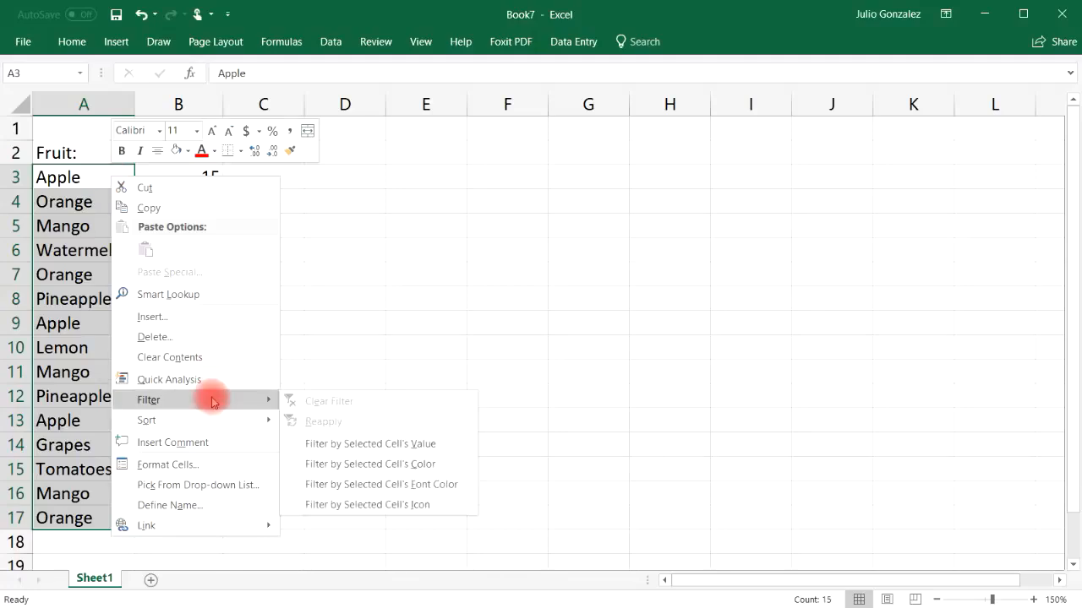
pyautogui.click(326, 444)
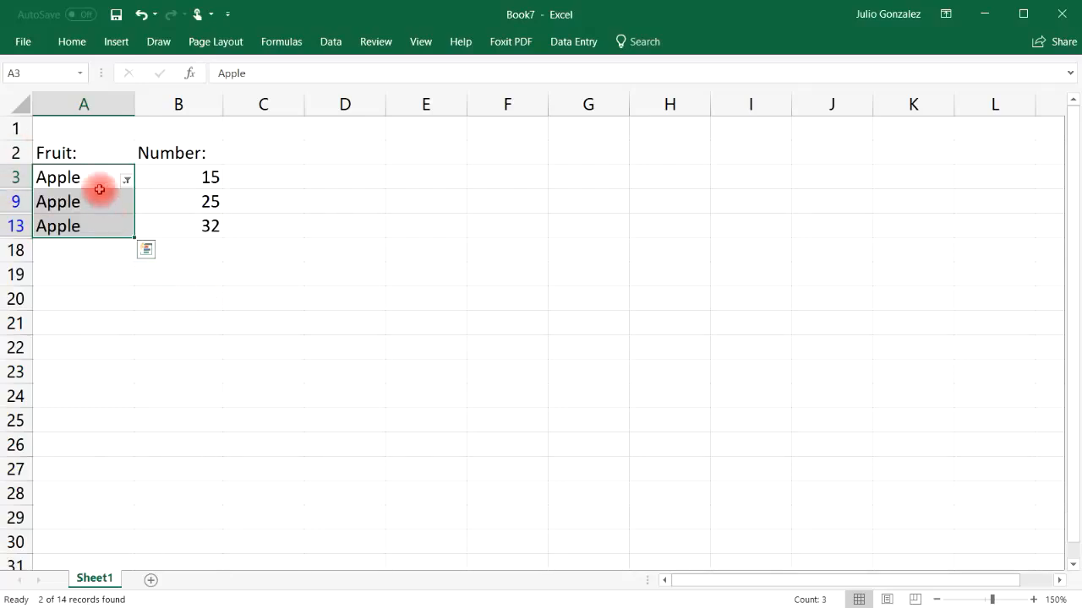
pyautogui.click(126, 182)
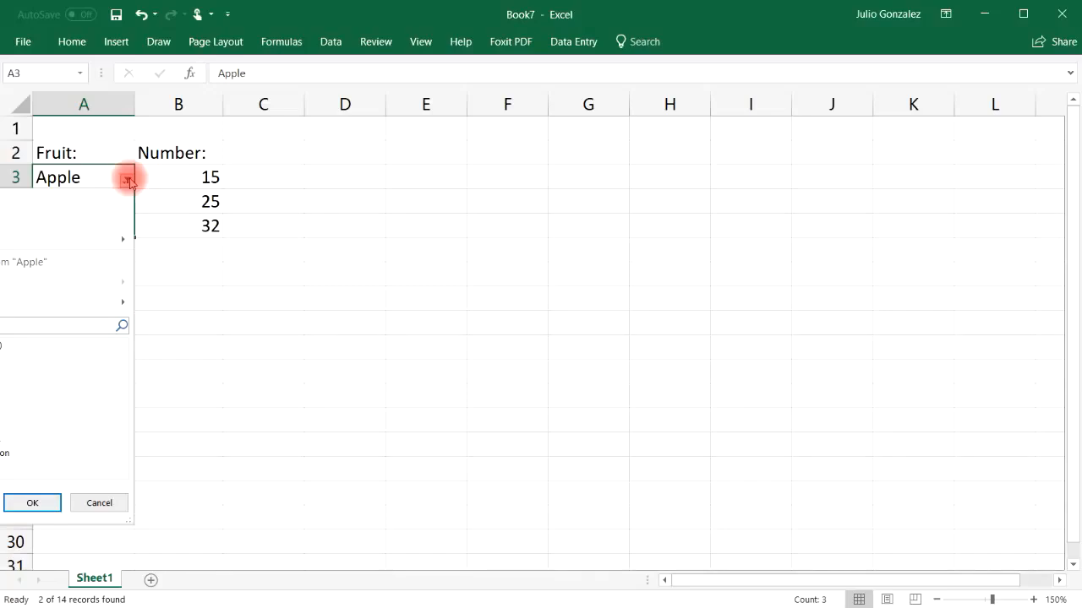
pyautogui.click(127, 181)
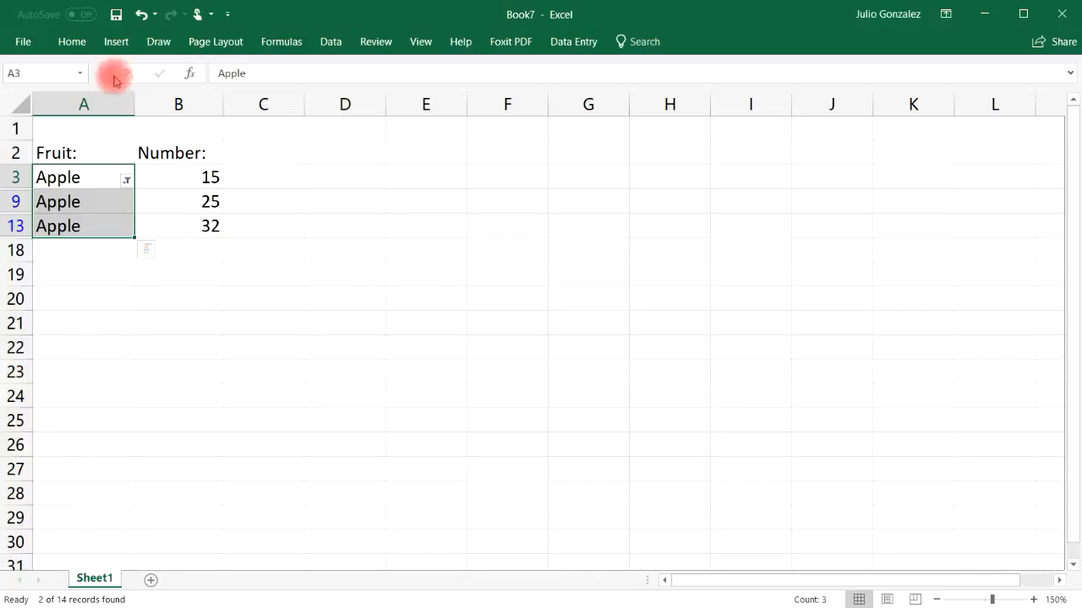
pyautogui.click(141, 16)
pyautogui.click(141, 16)
# Step: Insert three blank columns before the Fruit column
pyautogui.click(86, 103)
pyautogui.rightClick(57, 103)
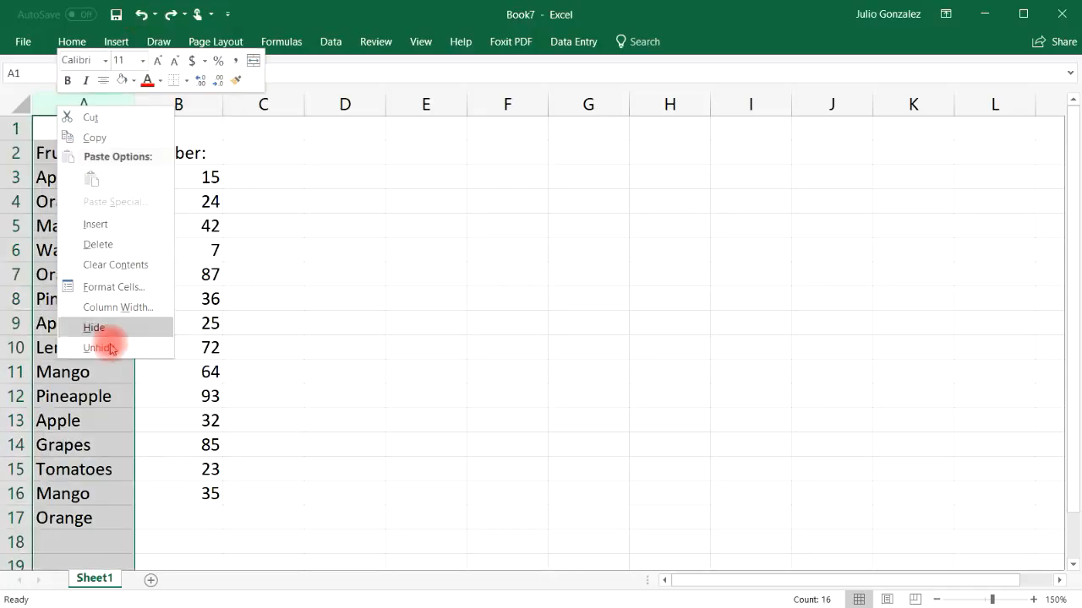
pyautogui.click(127, 223)
pyautogui.rightClick(74, 104)
pyautogui.click(108, 225)
pyautogui.rightClick(80, 104)
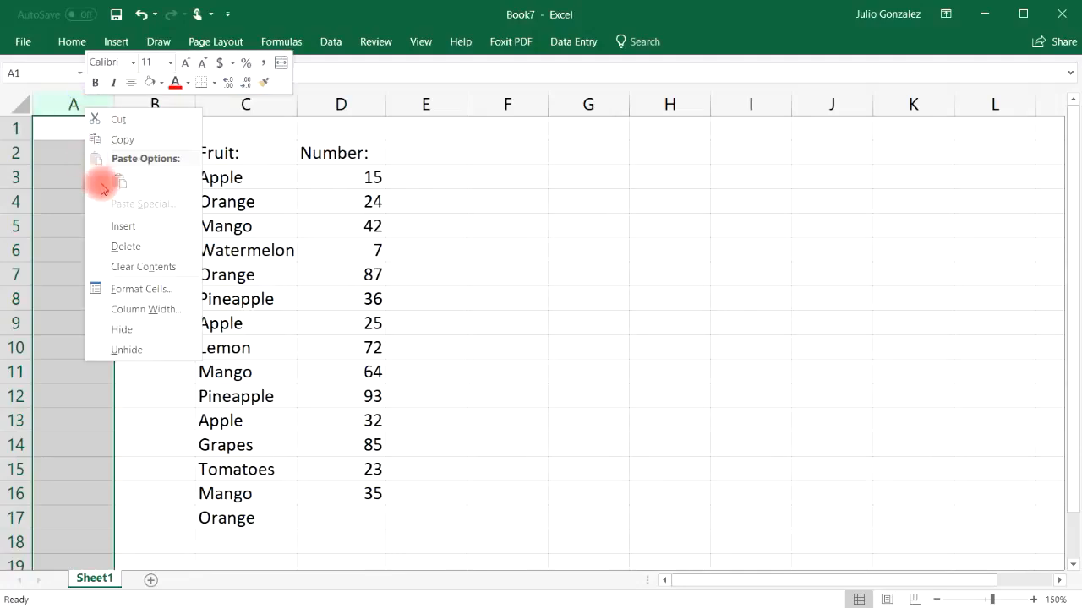
pyautogui.click(116, 224)
pyautogui.click(604, 224)
# Step: Try to filter D2:D17, including the Fruit header, by the selected cell's value, and undo the filter
pyautogui.moveTo(324, 153); pyautogui.dragTo(325, 518)
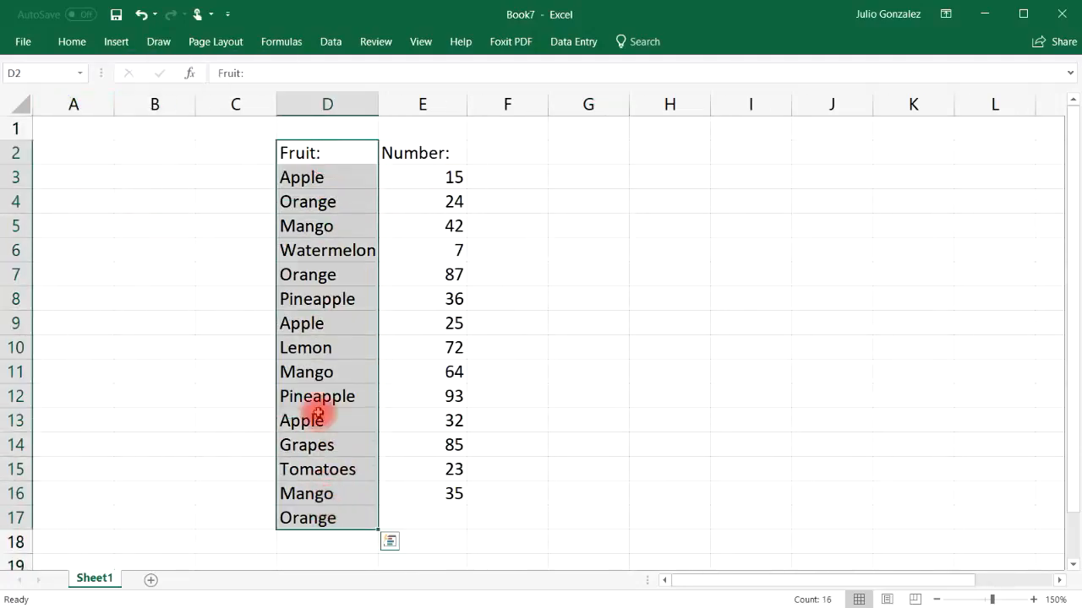
pyautogui.rightClick(301, 181)
pyautogui.moveTo(372, 424)
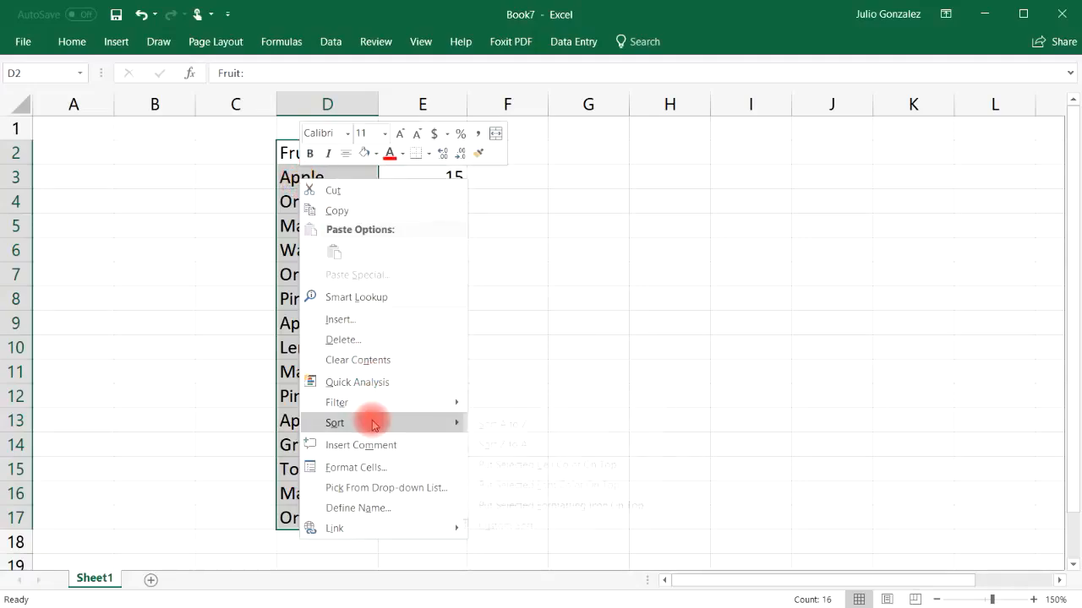
pyautogui.moveTo(375, 402)
pyautogui.click(594, 441)
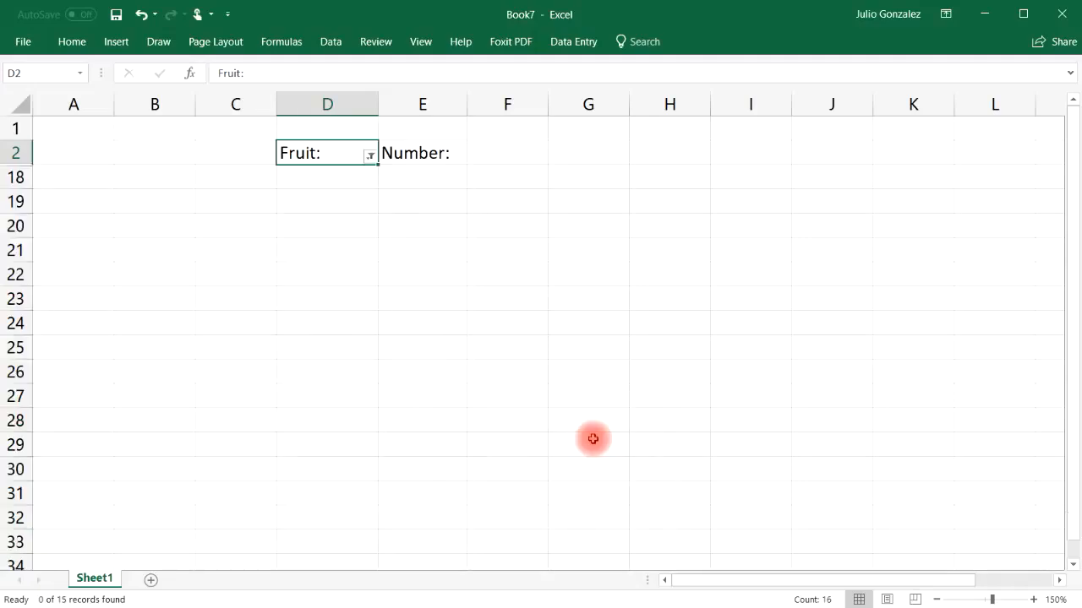
pyautogui.click(346, 154)
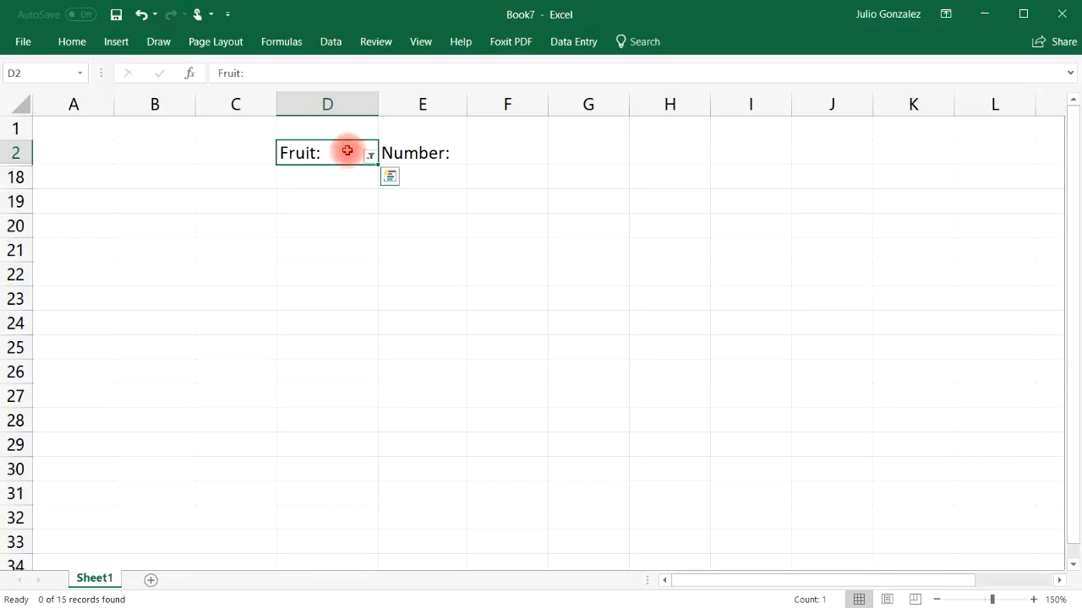
pyautogui.click(144, 21)
# Step: Filter only the fruit entries in D3:D17 by the selected cell's value, Apple, and undo the filter
pyautogui.click(307, 176)
pyautogui.moveTo(307, 177); pyautogui.dragTo(309, 518)
pyautogui.rightClick(321, 182)
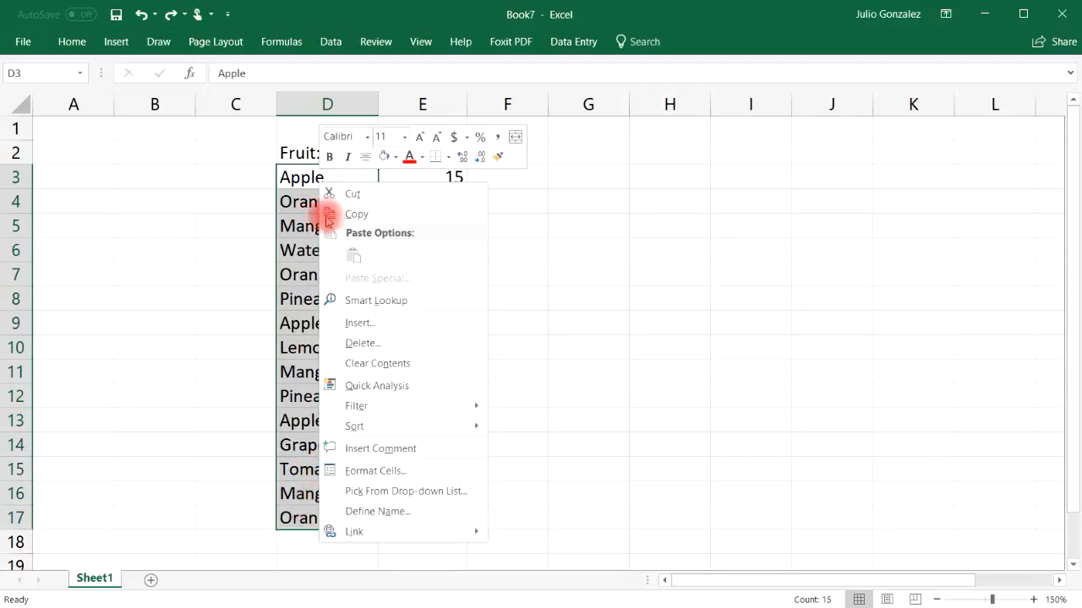
pyautogui.moveTo(391, 405)
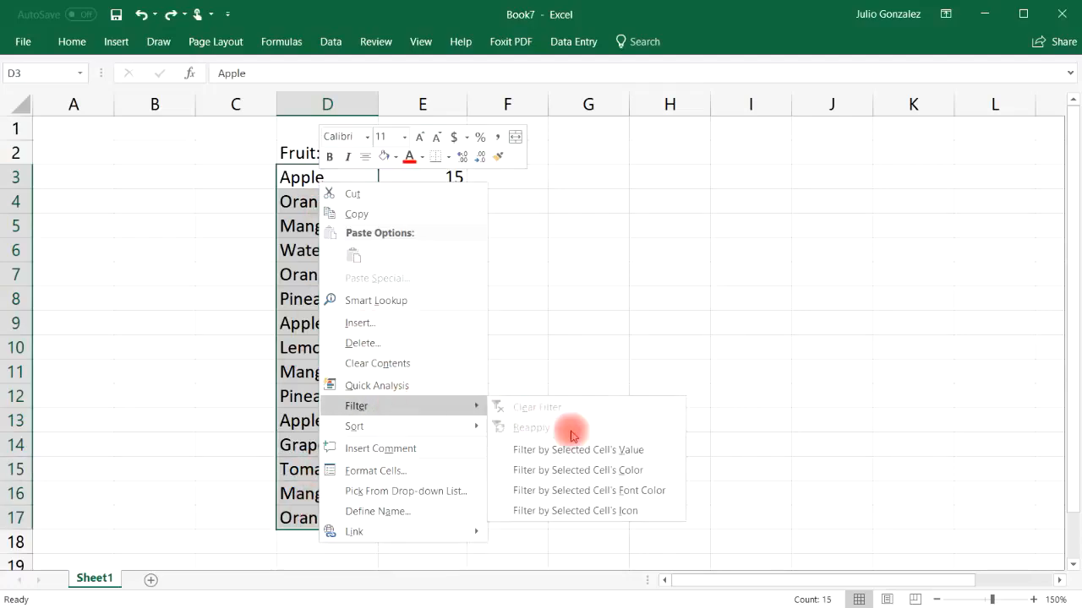
pyautogui.click(611, 452)
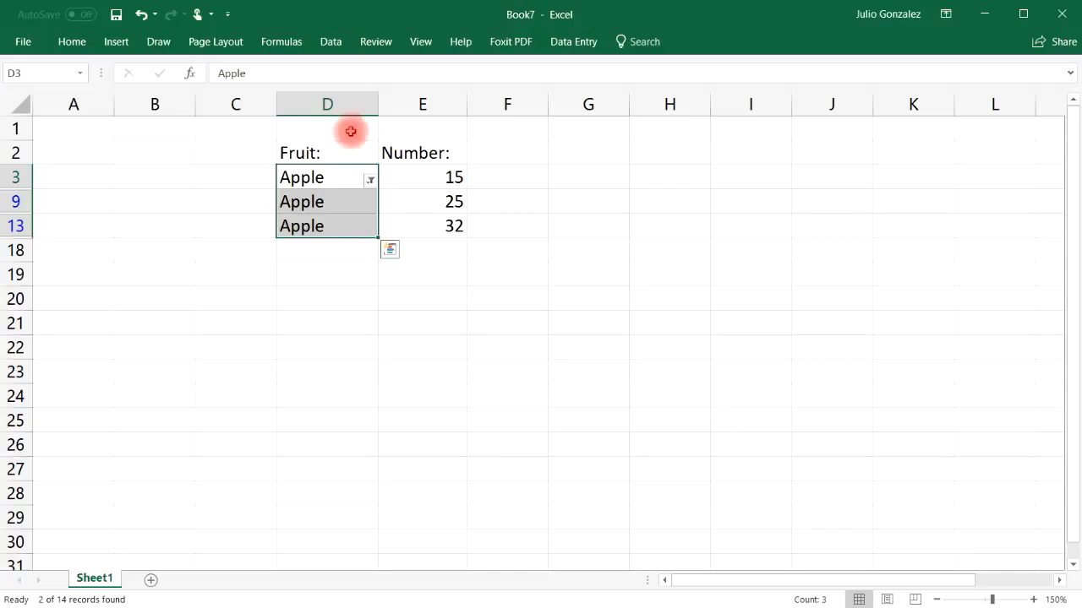
pyautogui.click(141, 15)
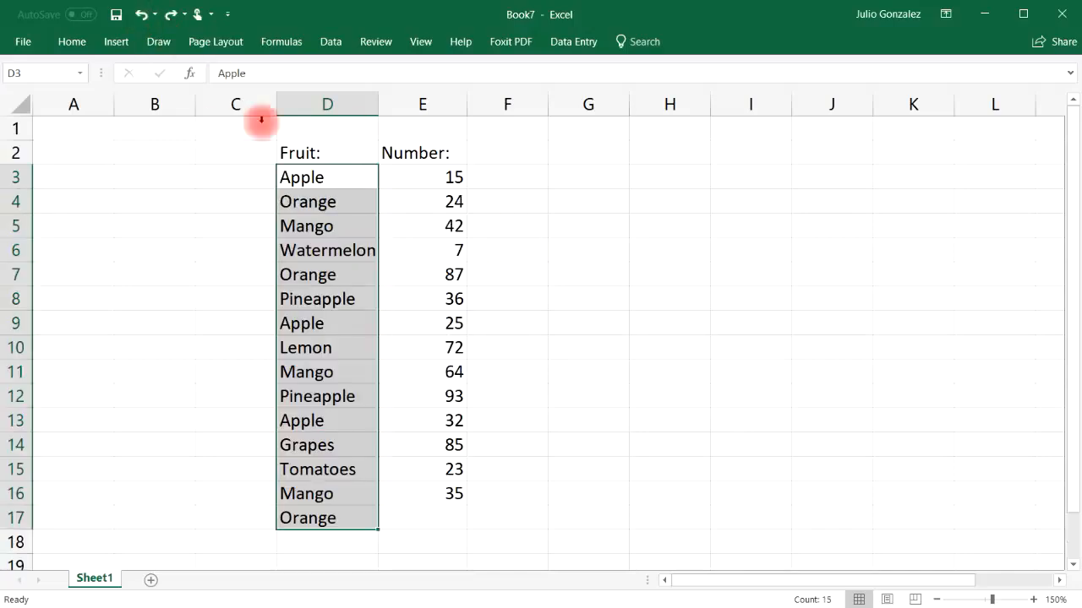
pyautogui.click(265, 324)
# Step: Filter the fruit list by the value of cell D7, Orange, and undo the filter
pyautogui.click(338, 278)
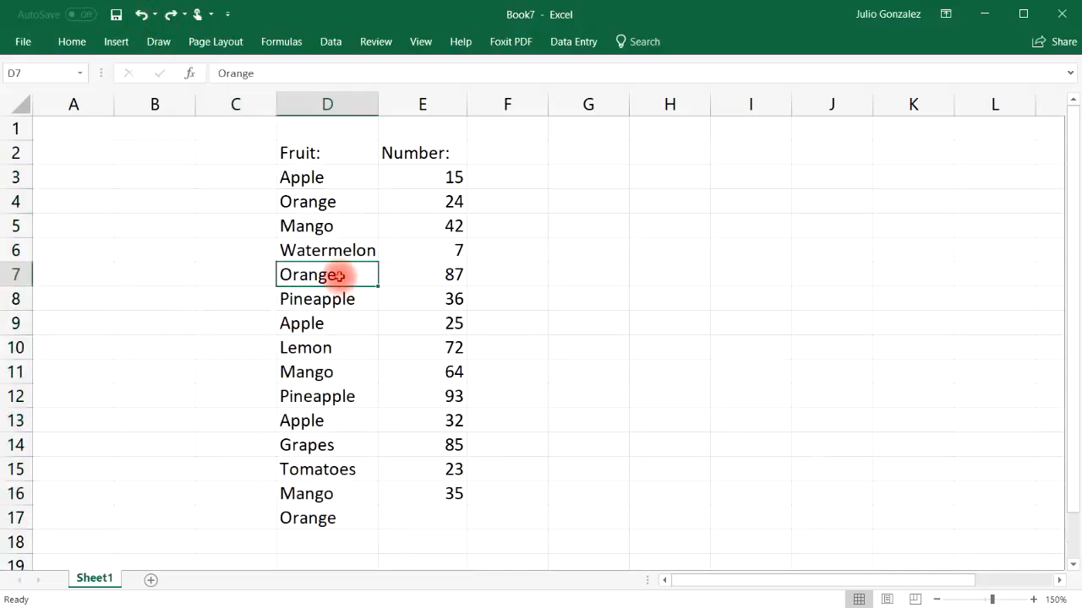
pyautogui.rightClick(337, 276)
pyautogui.moveTo(411, 501)
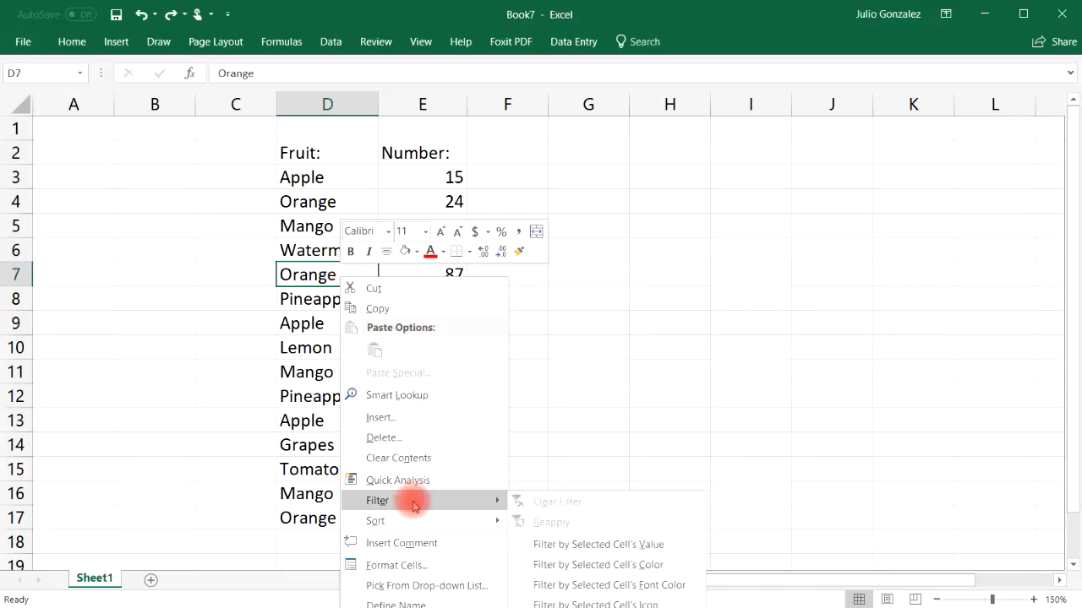
pyautogui.click(614, 547)
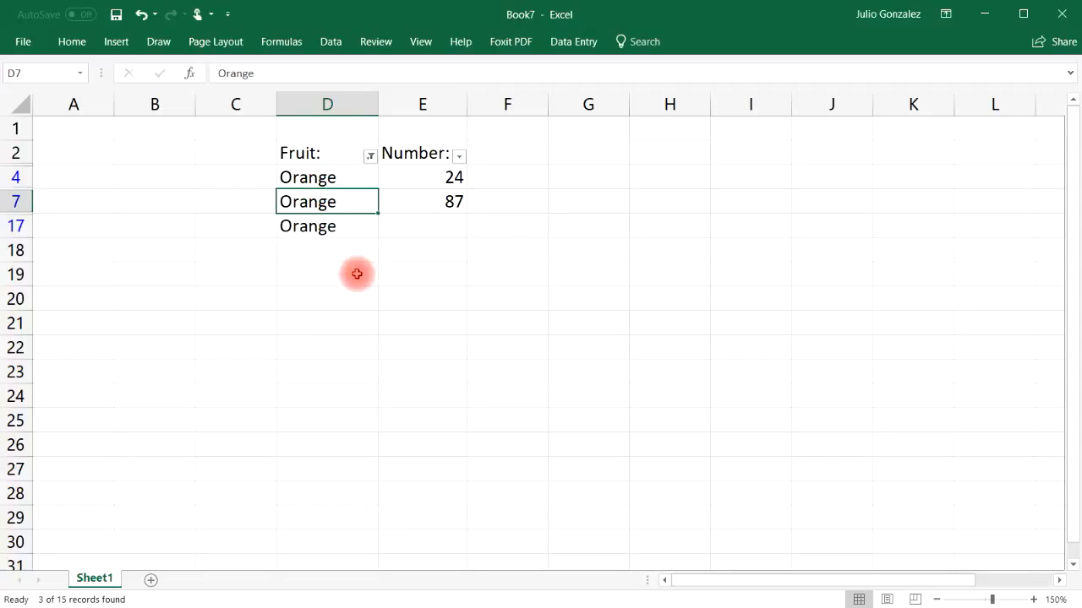
pyautogui.click(141, 14)
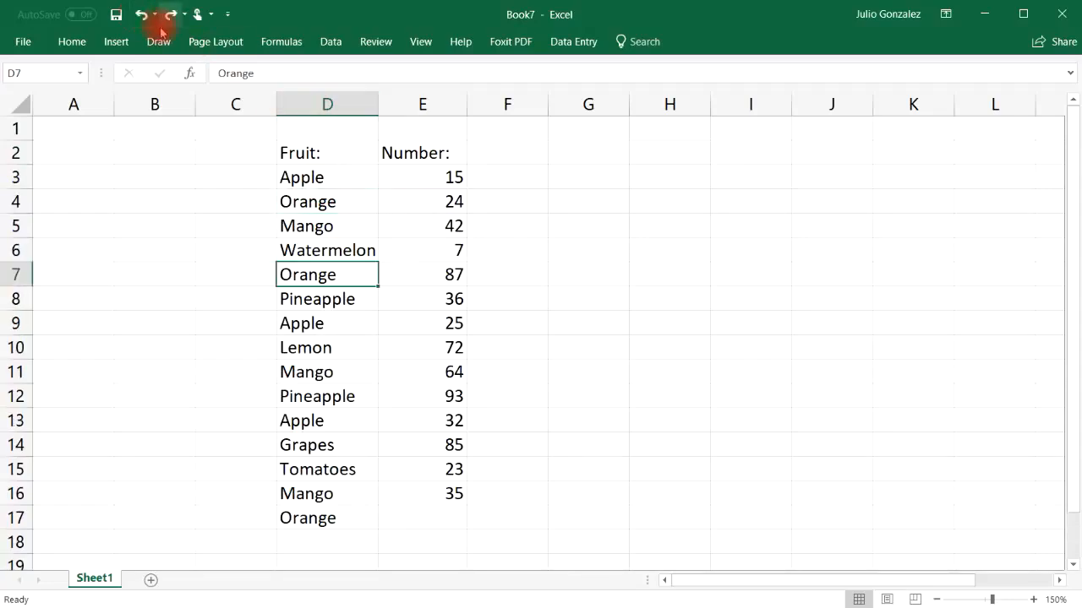
# Step: Enter 73 in E17 as the number for the last Orange row
pyautogui.click(430, 513)
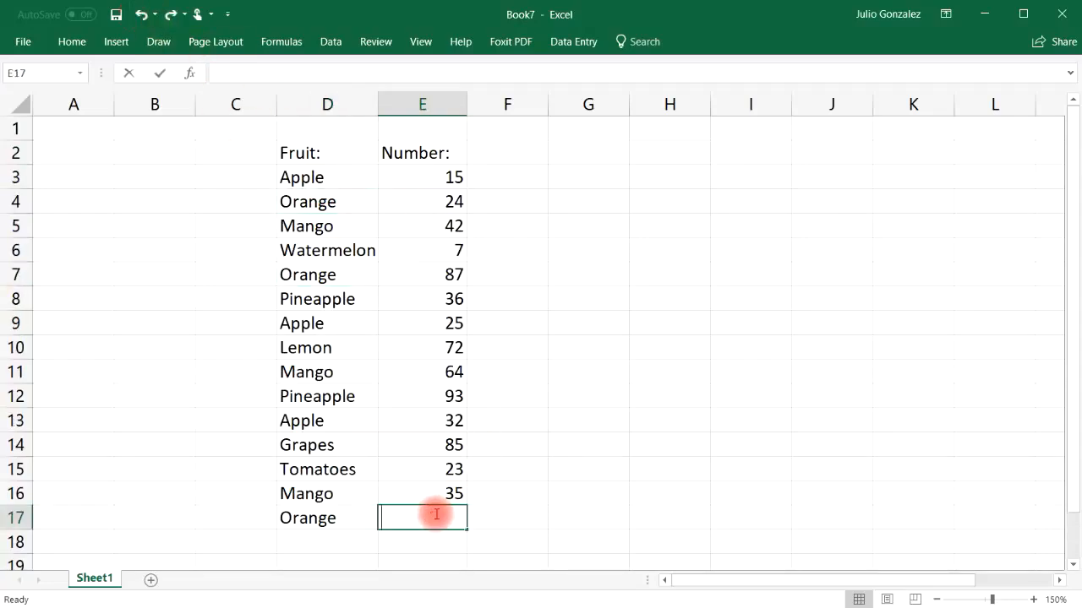
pyautogui.write('73')
pyautogui.click(554, 520)
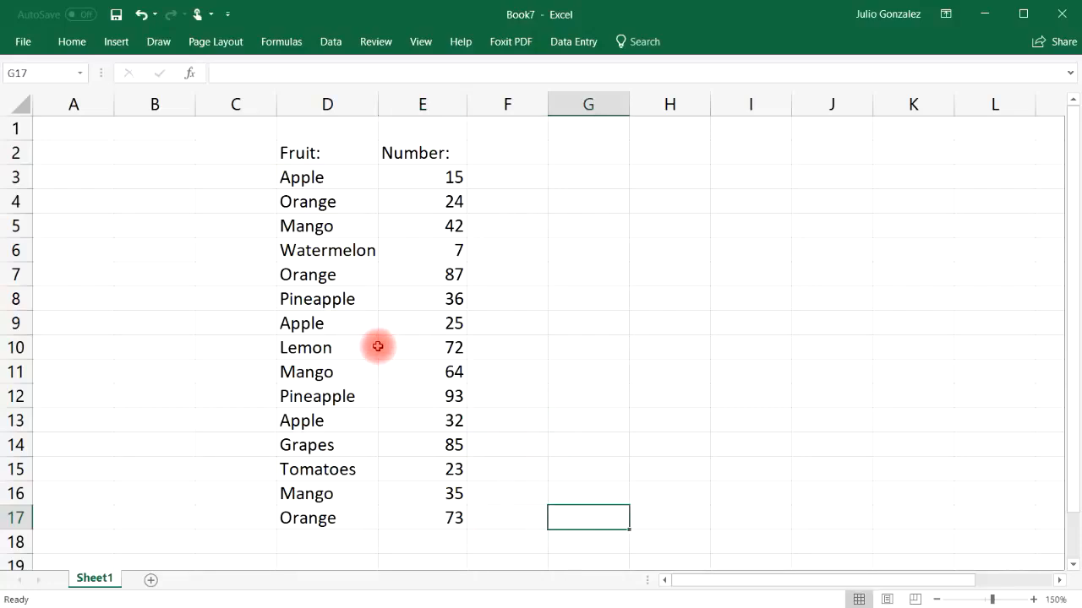
# Step: Filter the fruit list by the value of cell D11, Mango, and undo the filter
pyautogui.rightClick(324, 375)
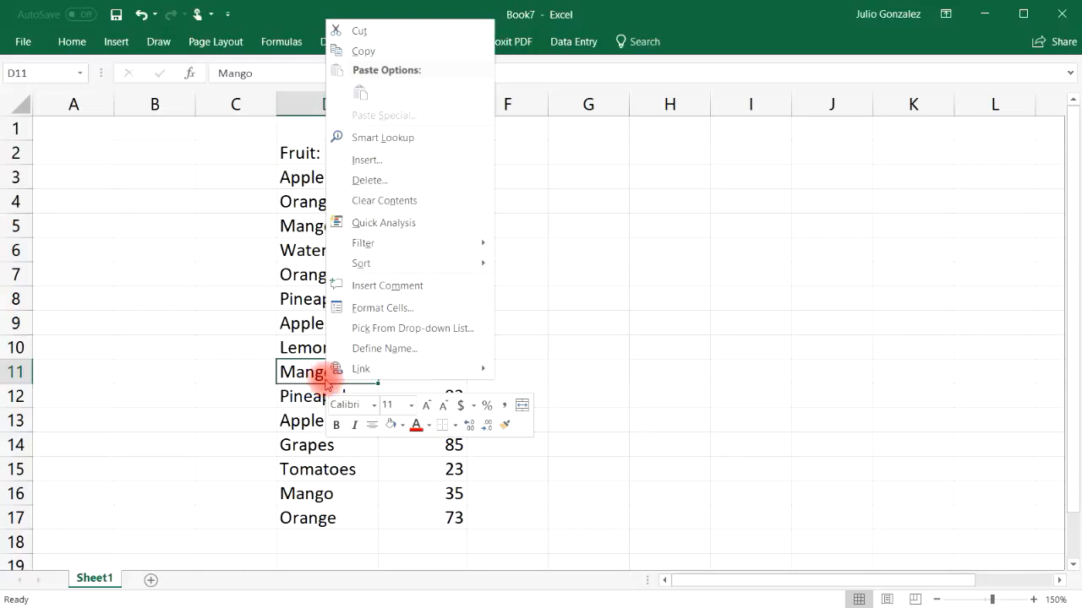
pyautogui.moveTo(420, 262)
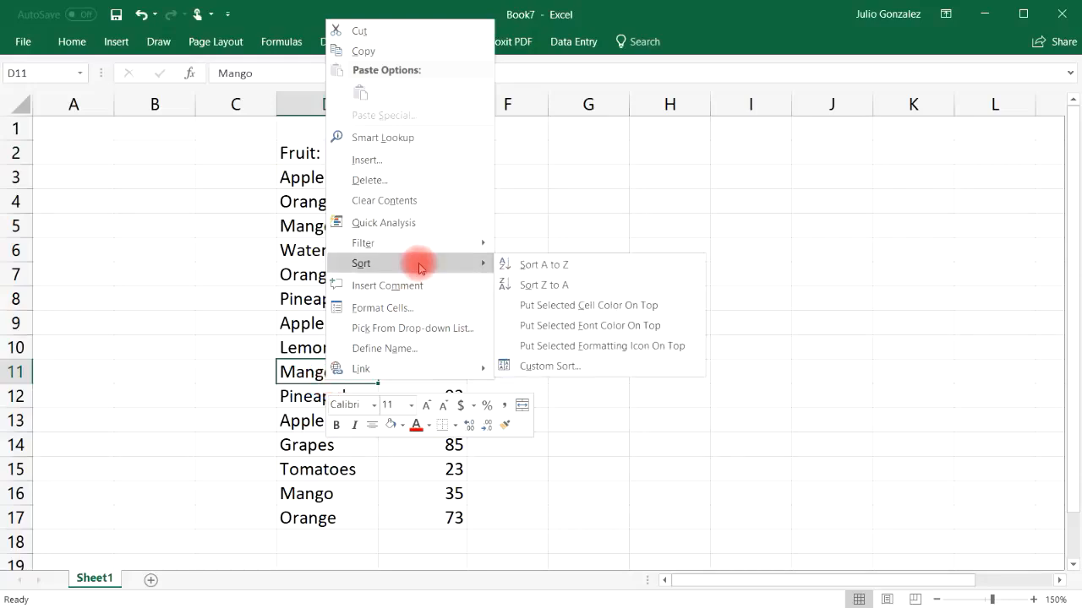
pyautogui.moveTo(469, 243)
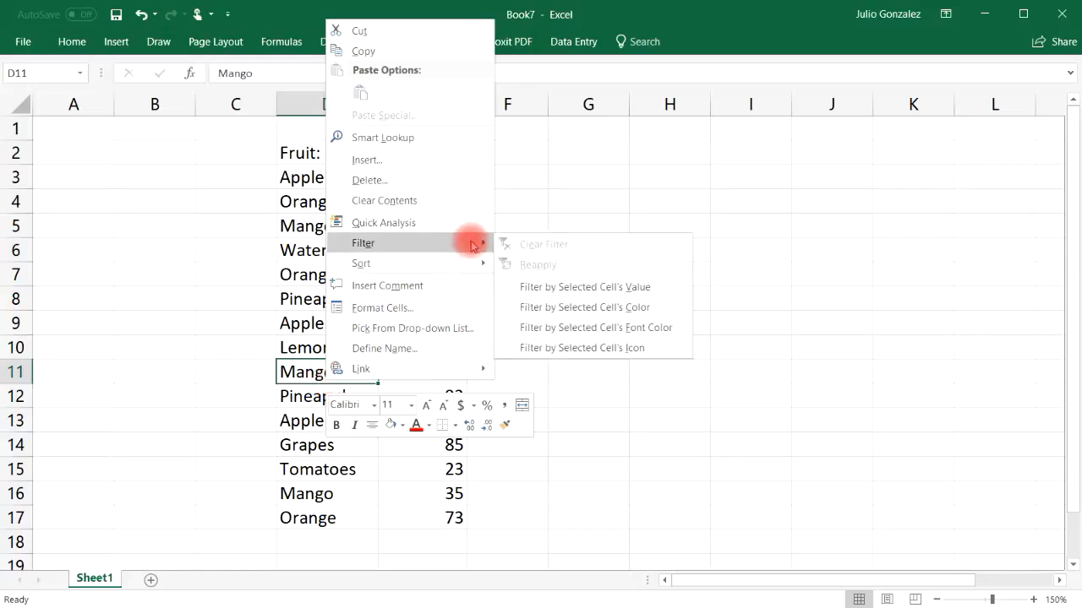
pyautogui.click(587, 285)
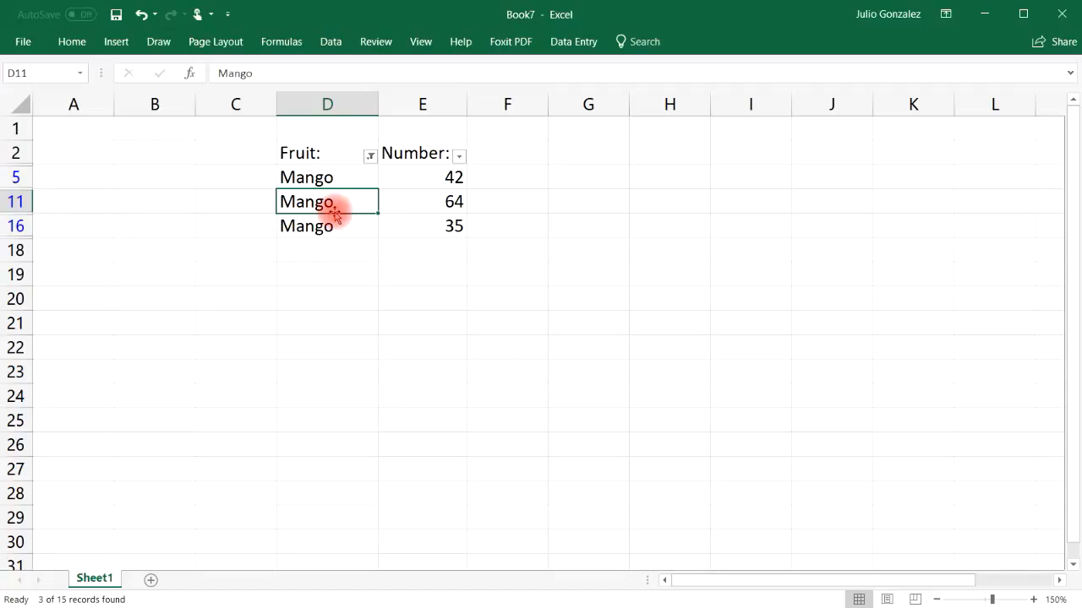
pyautogui.click(145, 15)
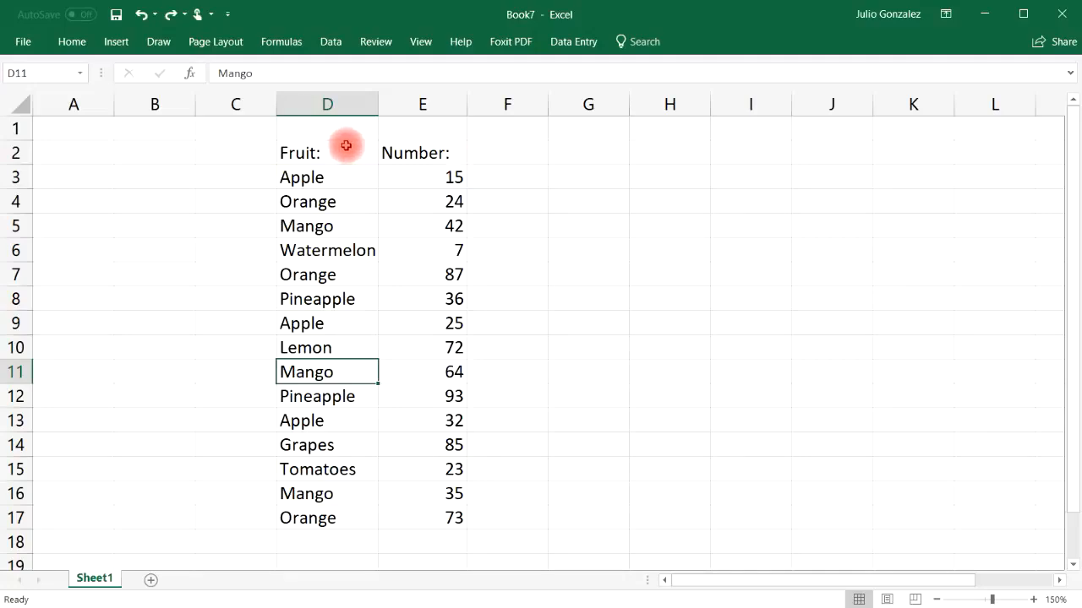
# Step: Convert the range D2:E17 into a table with headers
pyautogui.moveTo(285, 145); pyautogui.dragTo(459, 515)
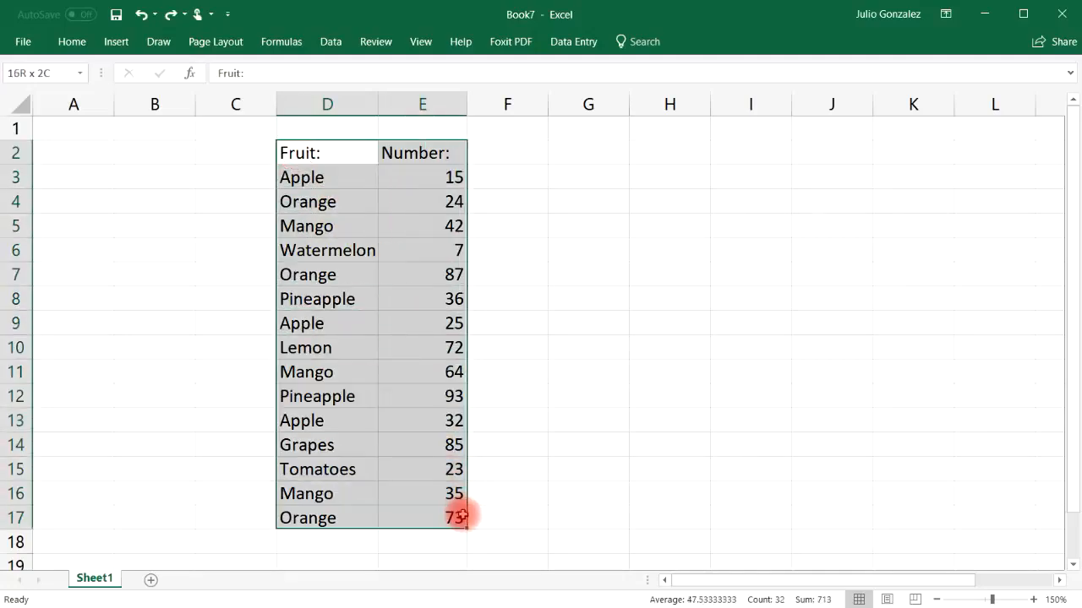
pyautogui.click(116, 42)
pyautogui.click(138, 78)
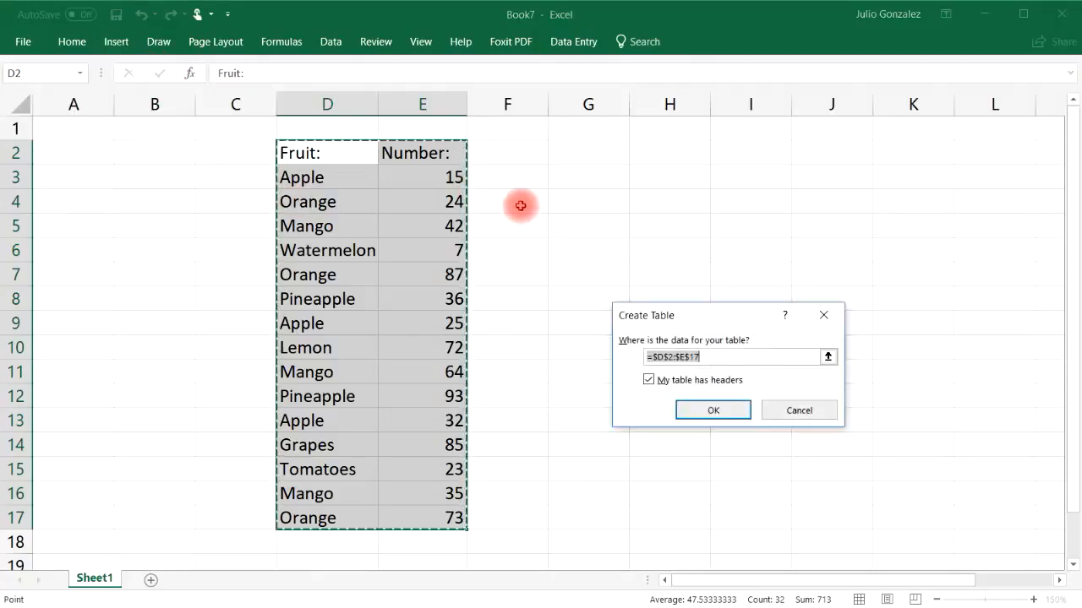
pyautogui.click(714, 410)
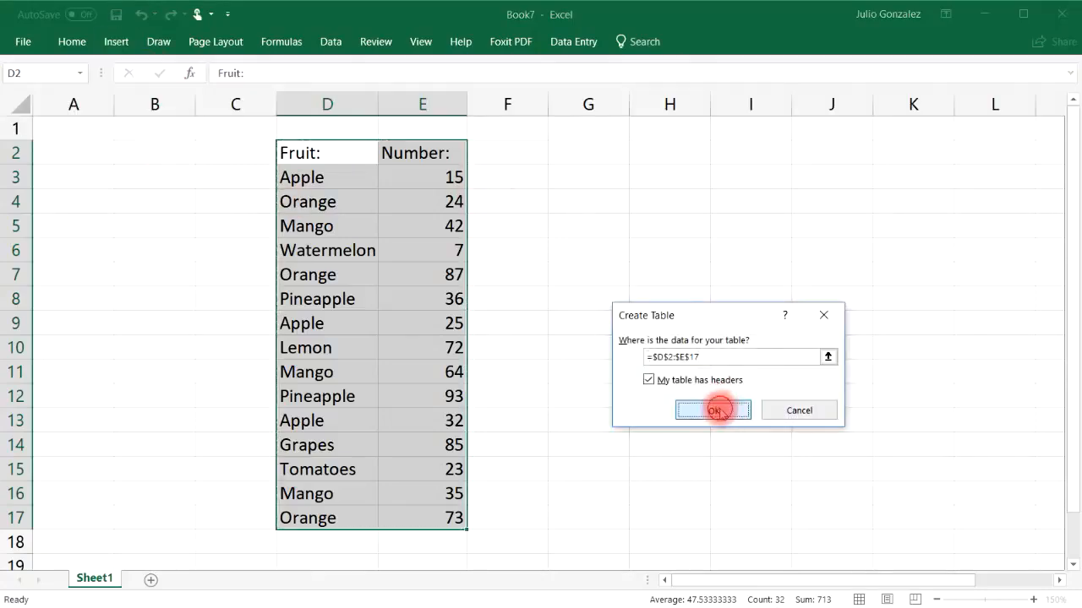
pyautogui.click(544, 319)
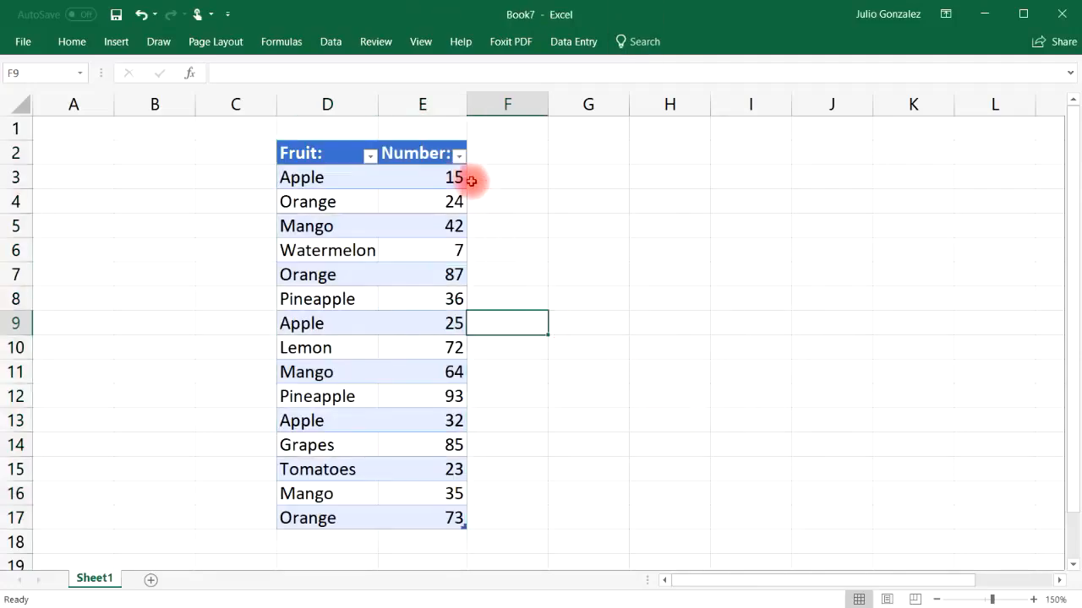
# Step: Filter the table's Fruit column to show only the Apple rows
pyautogui.click(371, 156)
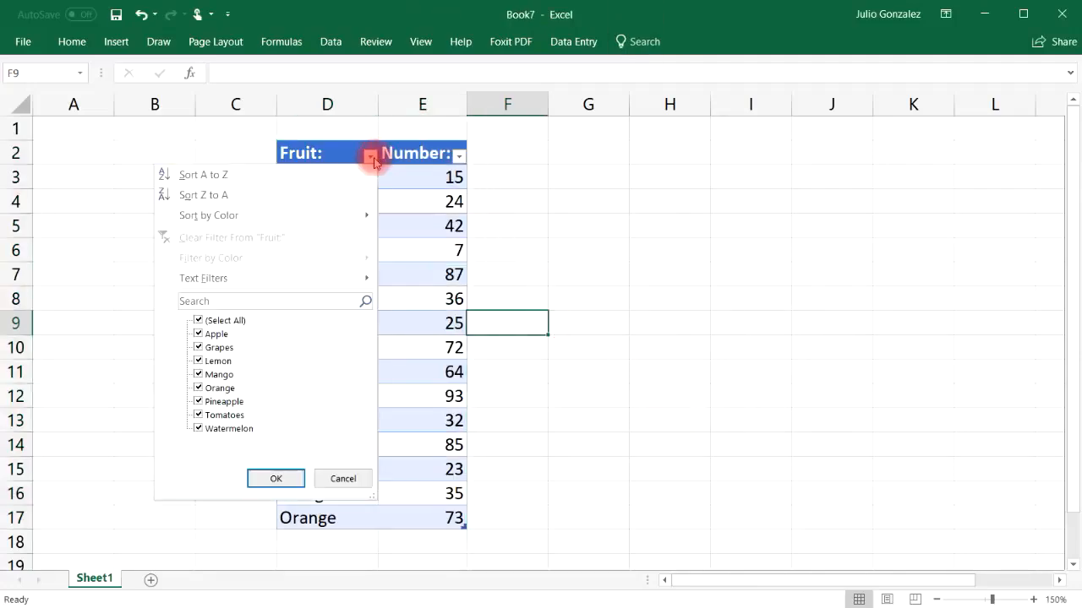
pyautogui.click(199, 319)
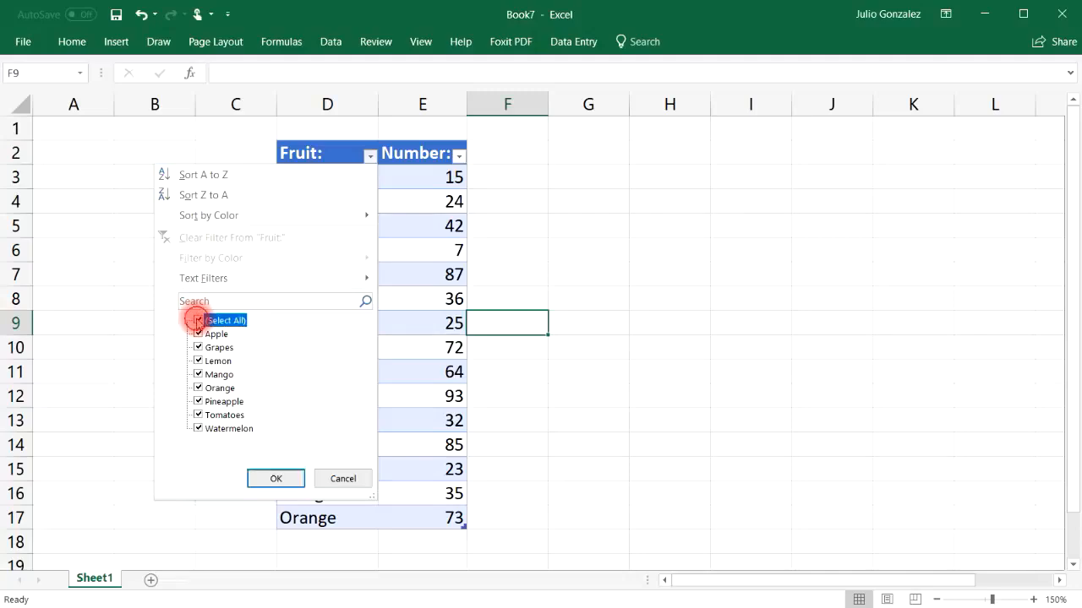
pyautogui.click(198, 335)
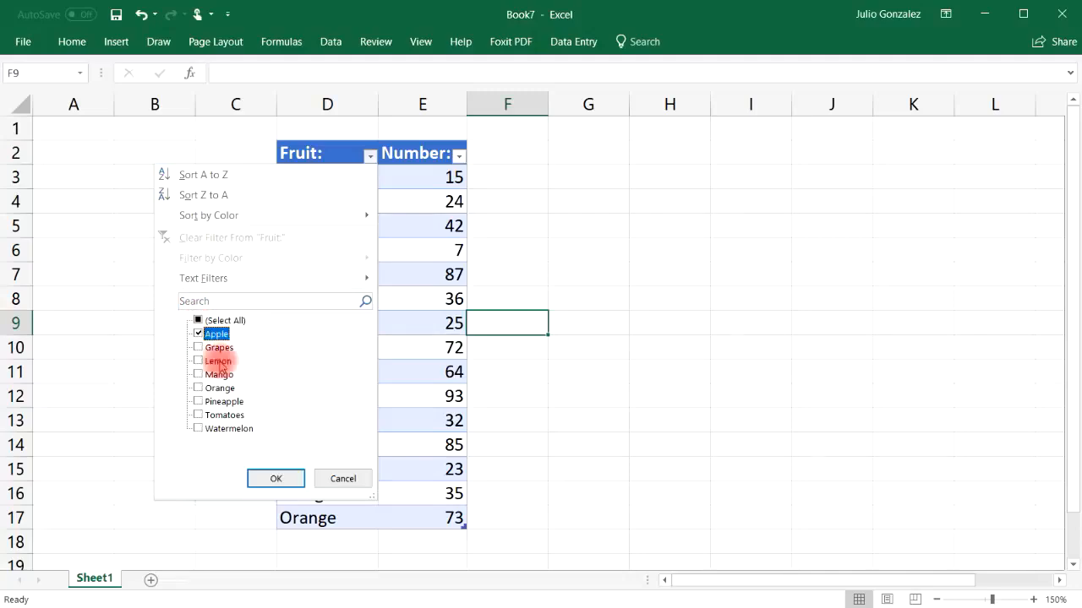
pyautogui.click(277, 479)
# Step: Extend the table's Fruit filter to also show the Grapes, Mango and Orange rows
pyautogui.click(370, 155)
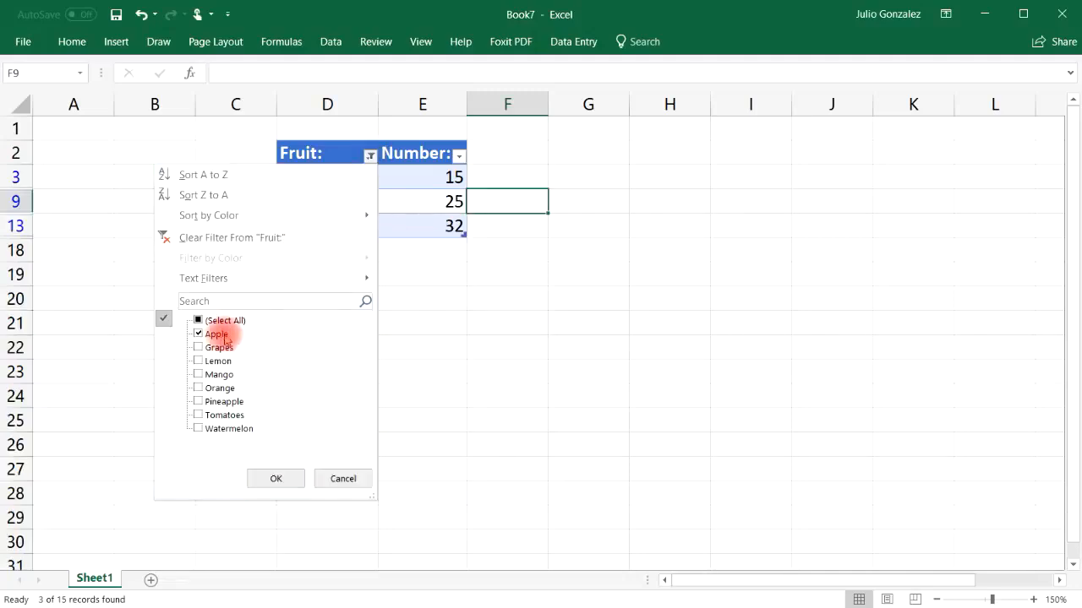
pyautogui.click(199, 347)
pyautogui.click(275, 479)
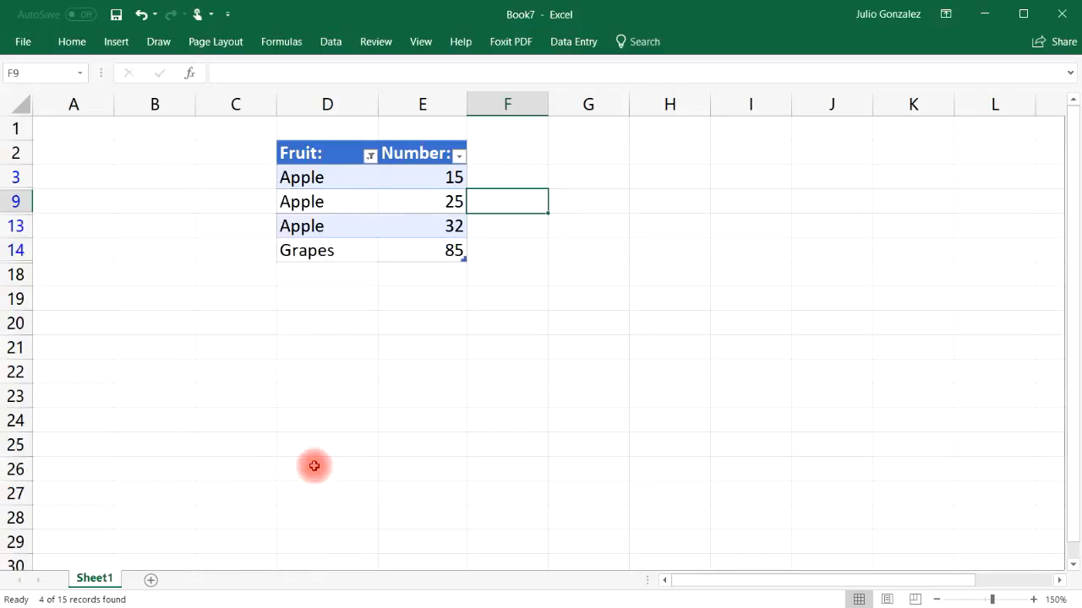
pyautogui.click(369, 157)
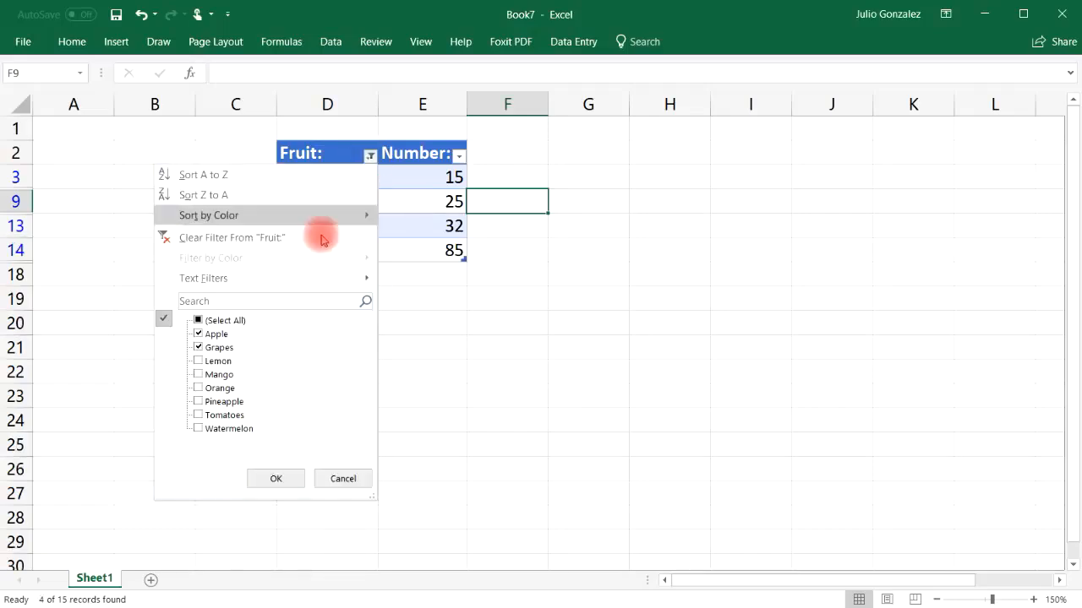
pyautogui.click(198, 388)
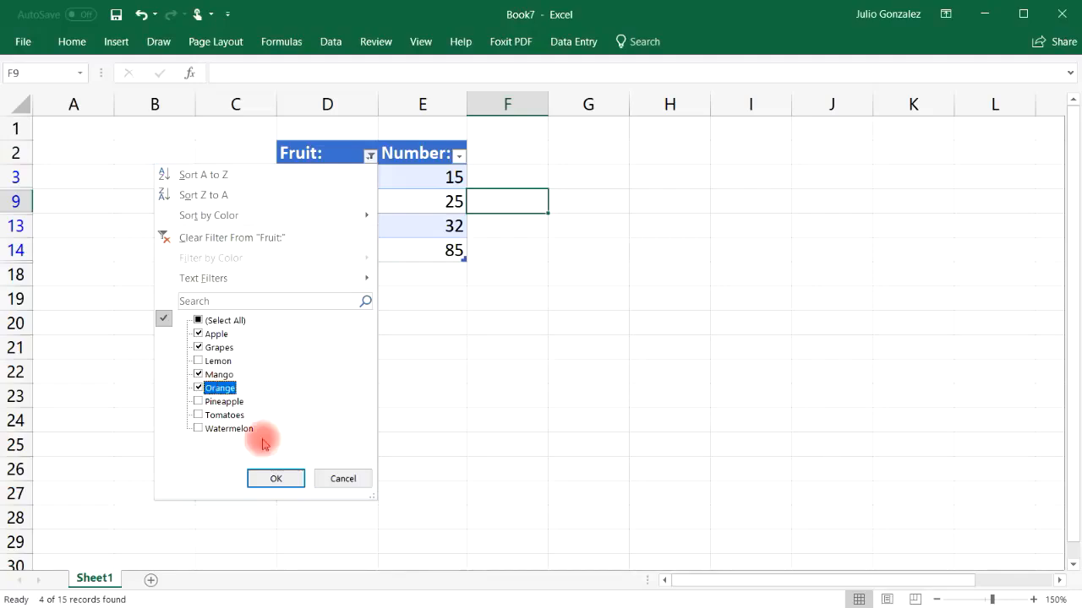
pyautogui.click(286, 478)
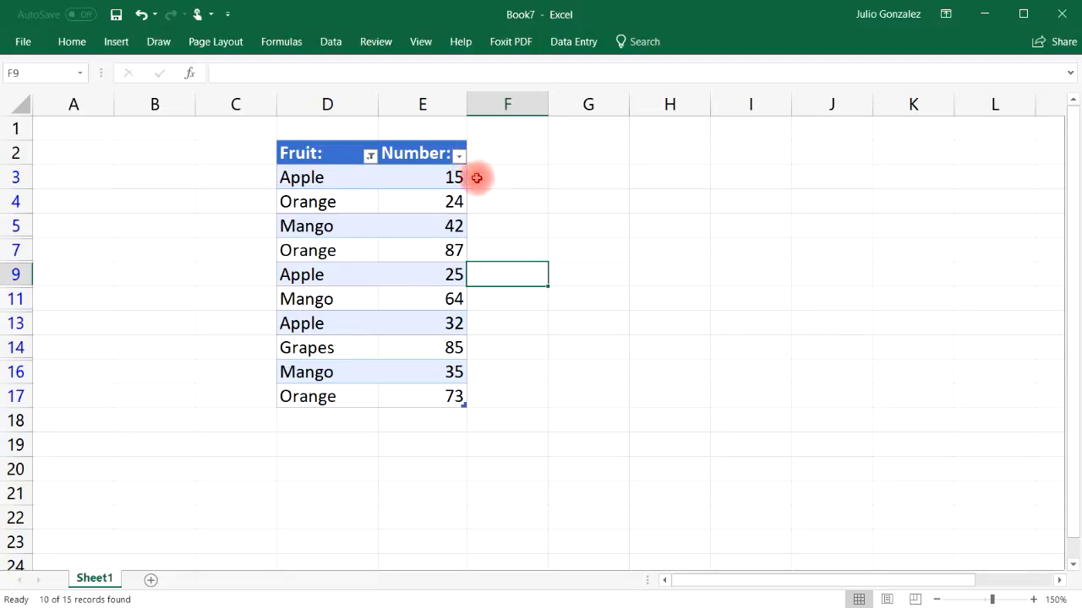
# Step: Filter the table's Number column with a Between condition that has 50 as its upper limit
pyautogui.click(458, 156)
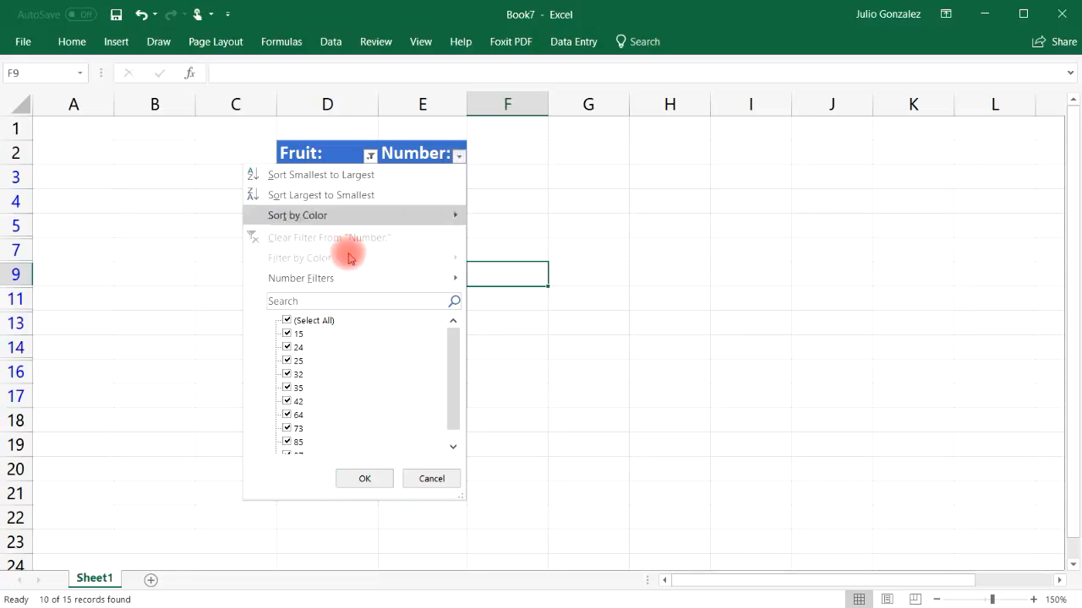
pyautogui.click(286, 321)
pyautogui.click(286, 321)
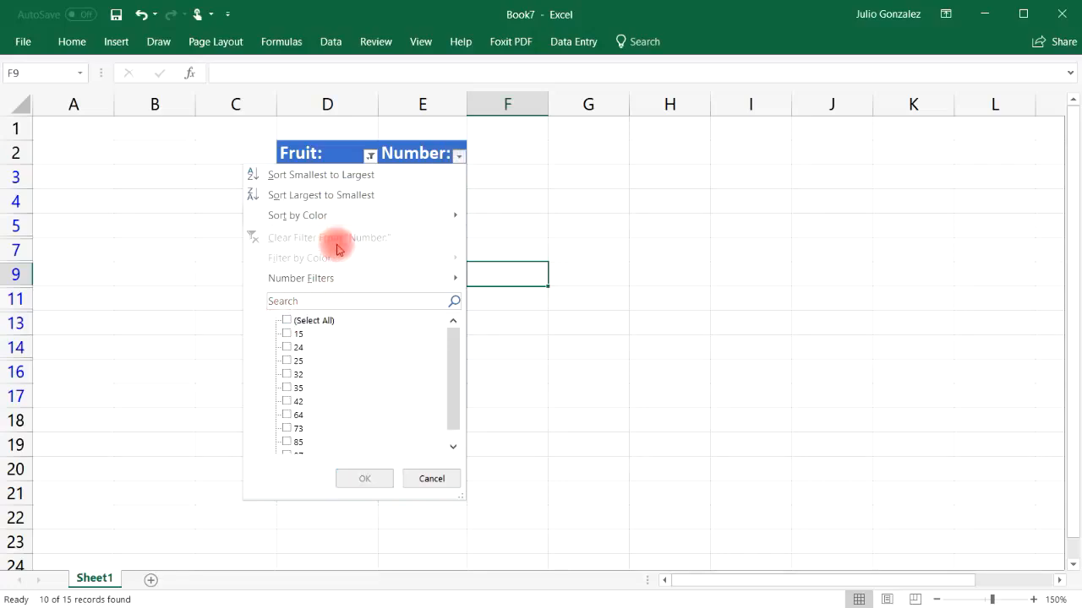
pyautogui.moveTo(346, 281)
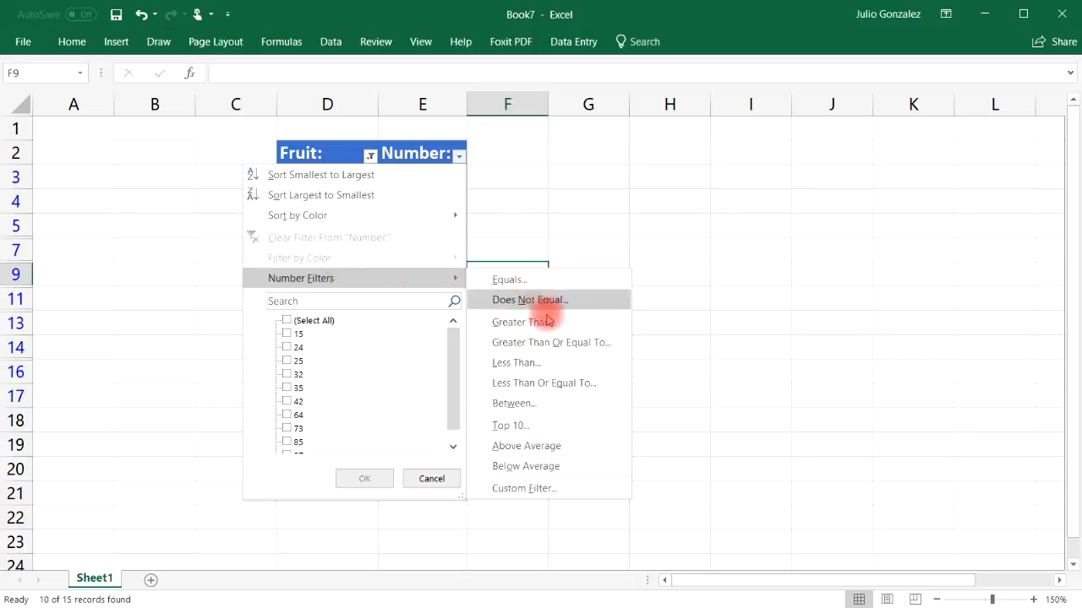
pyautogui.click(515, 404)
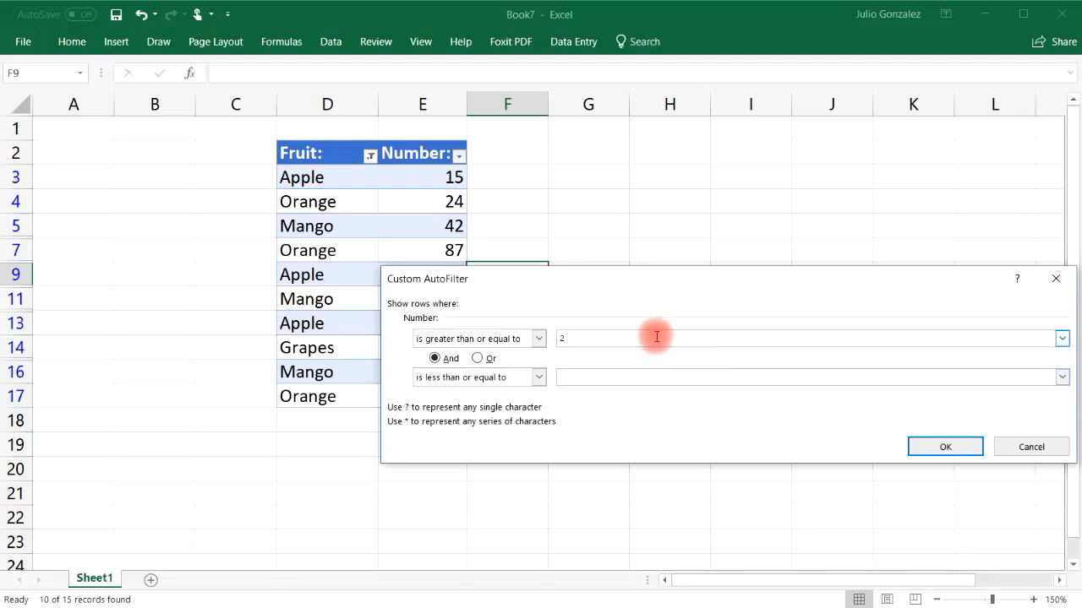
pyautogui.click(635, 378)
pyautogui.write('50')
pyautogui.click(945, 446)
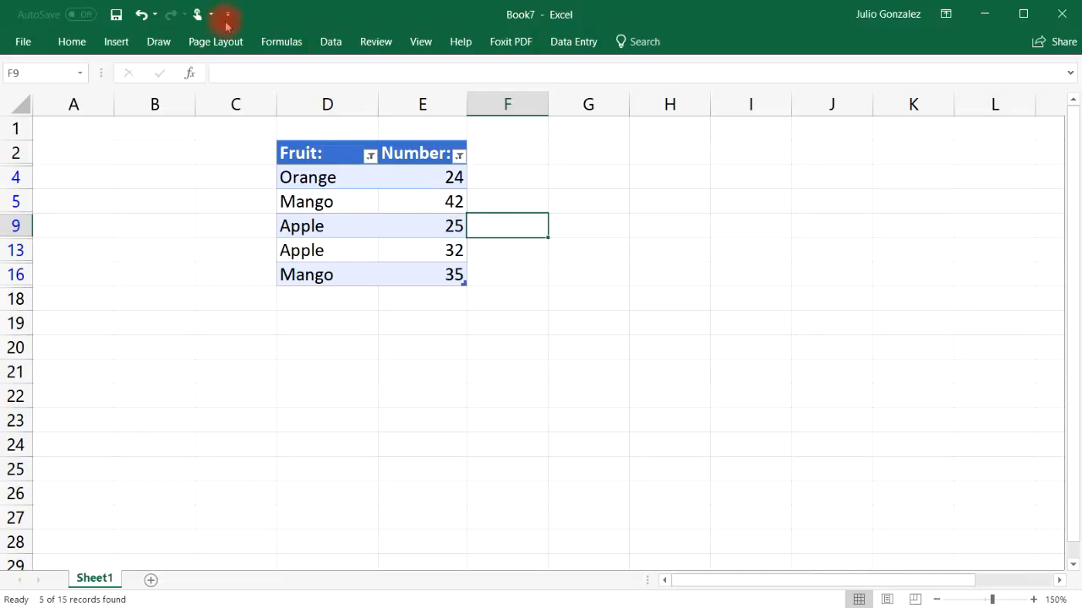
# Step: Change the Number column's filter to show only values greater than 30
pyautogui.click(371, 155)
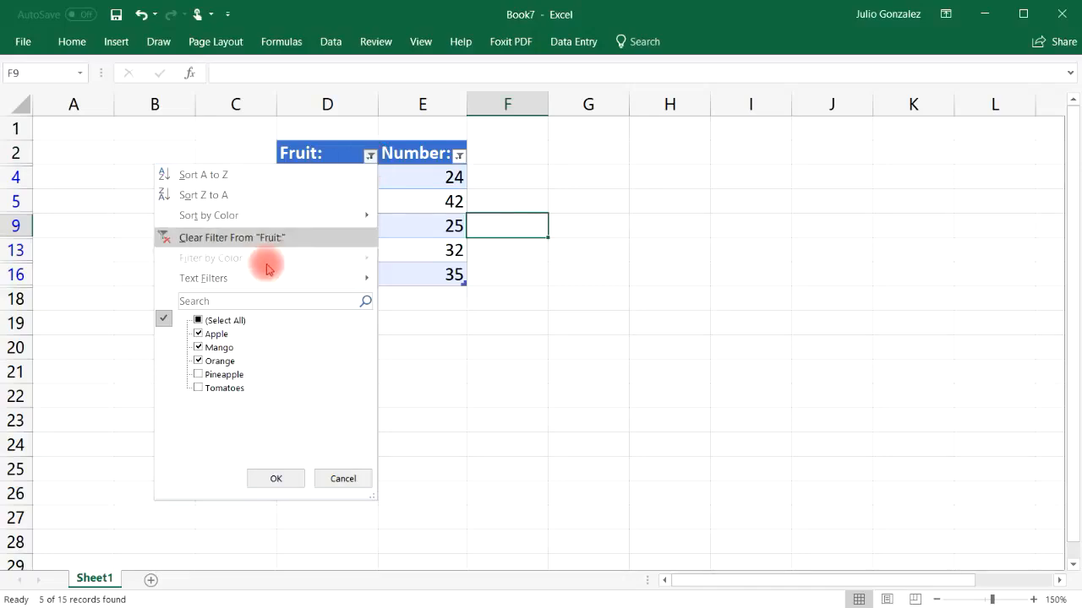
pyautogui.click(459, 156)
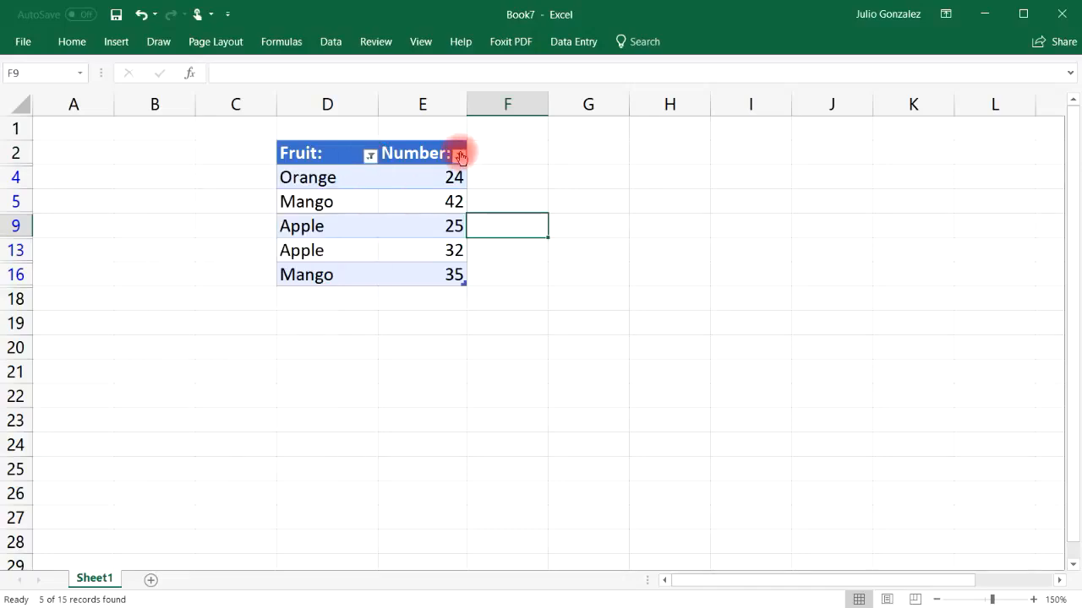
pyautogui.click(460, 155)
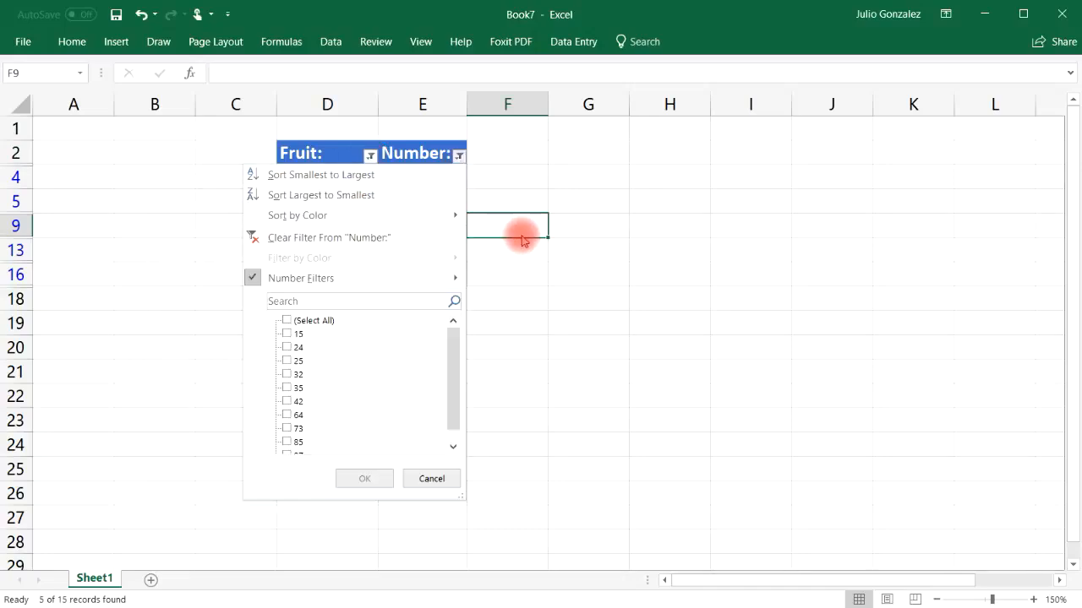
pyautogui.moveTo(457, 280)
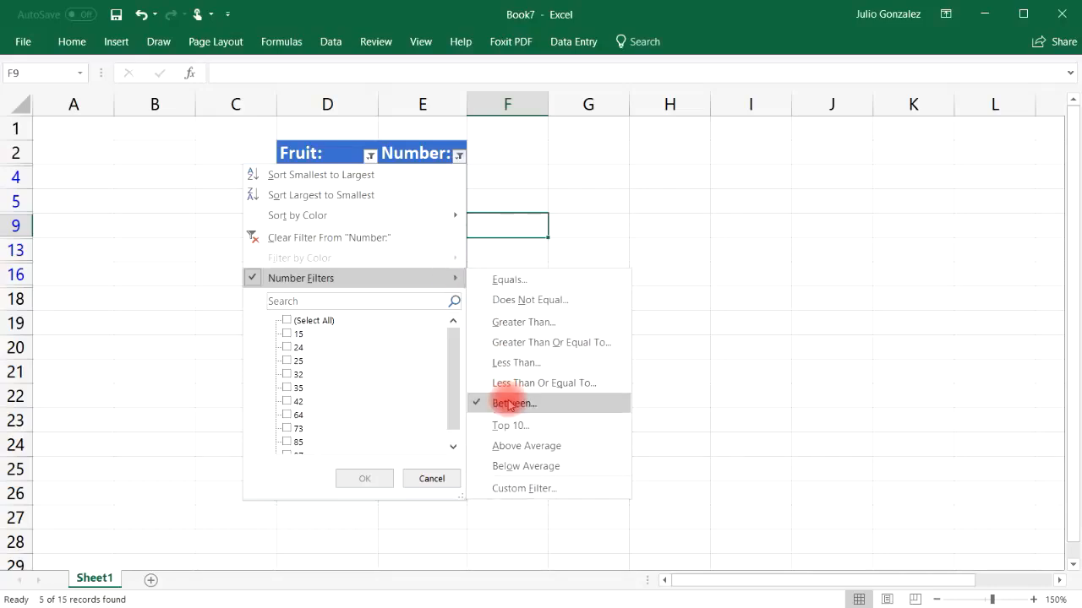
pyautogui.click(531, 322)
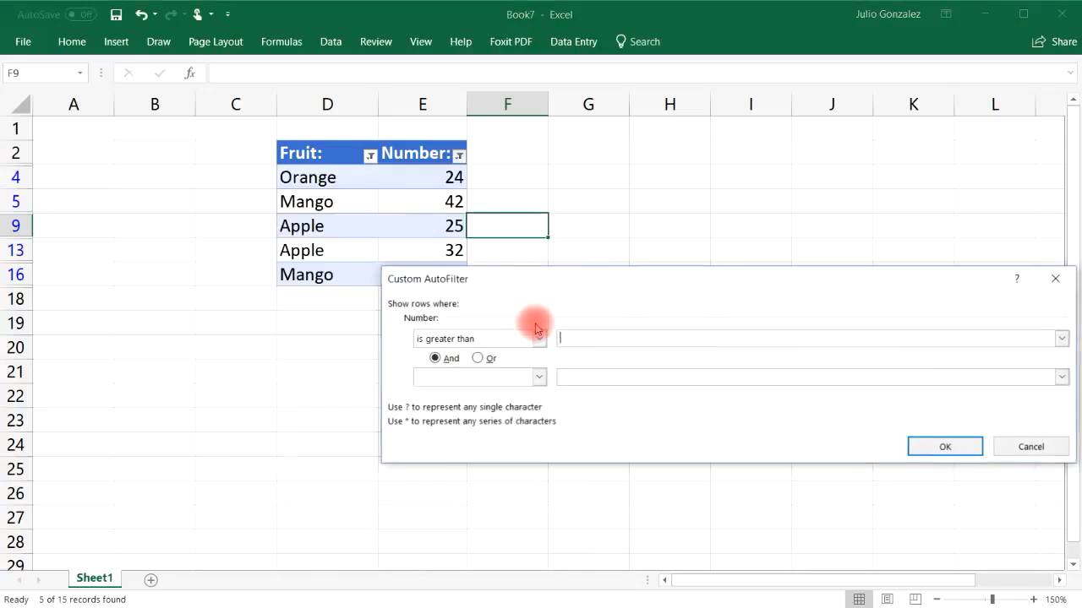
pyautogui.click(607, 338)
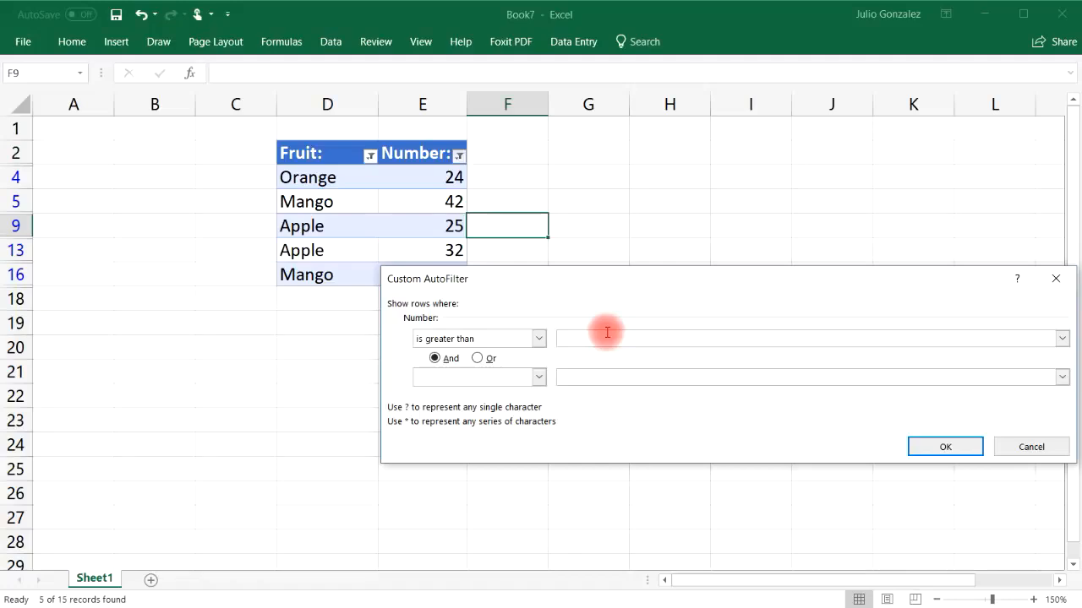
pyautogui.write('30')
pyautogui.click(945, 446)
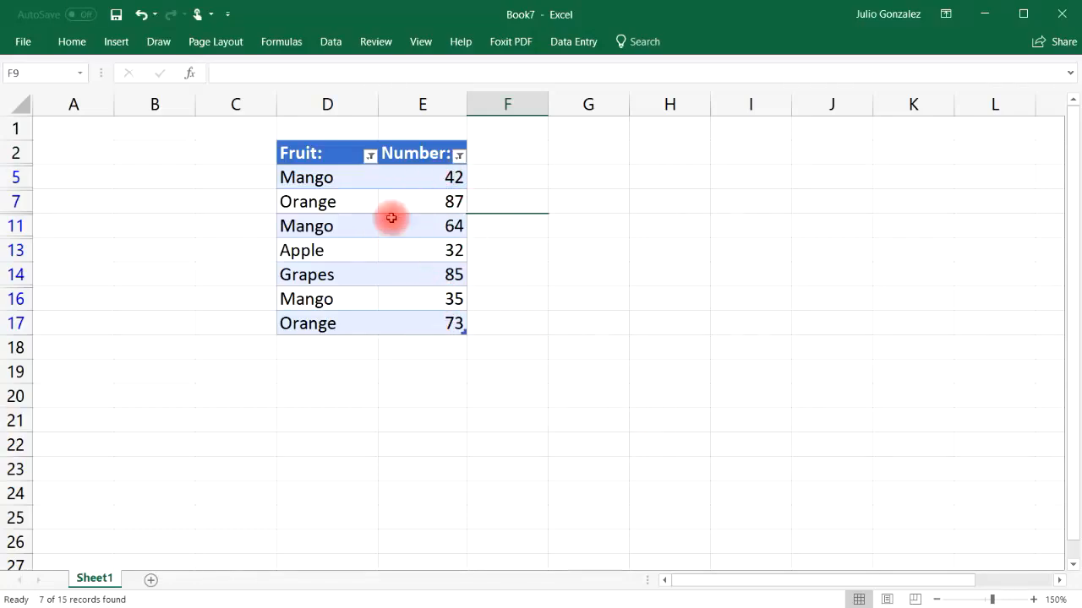
# Step: Change the Number column's filter to show only values less than 50
pyautogui.click(460, 155)
pyautogui.click(462, 158)
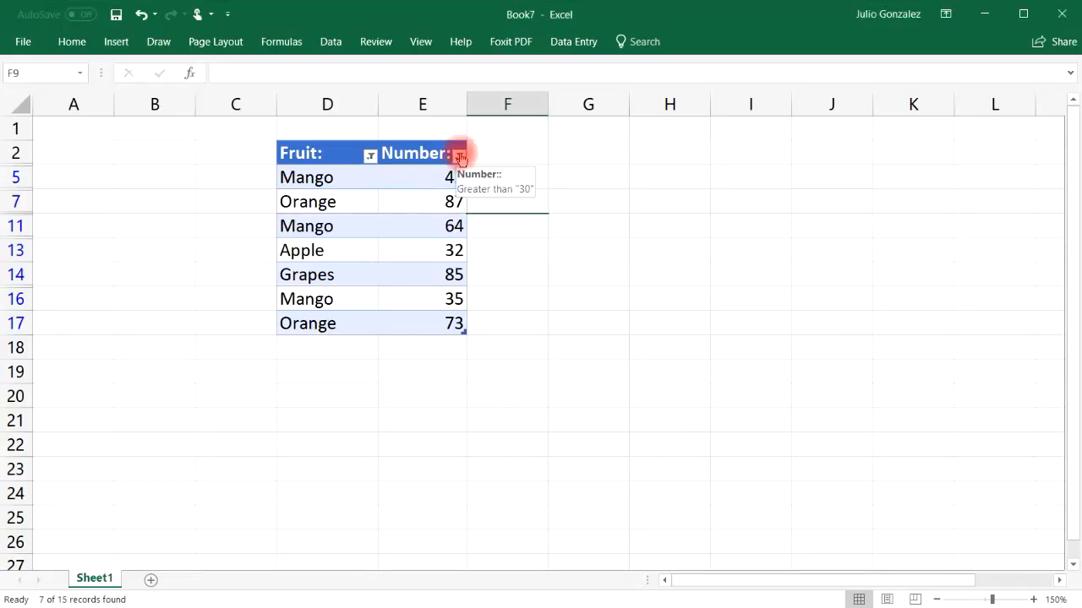
pyautogui.click(460, 156)
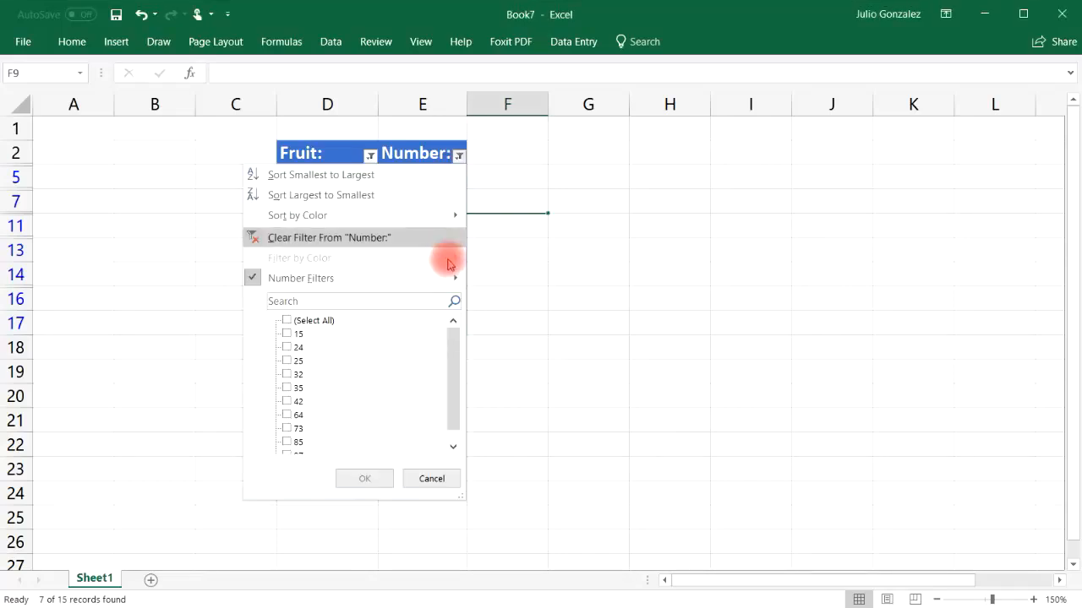
pyautogui.moveTo(446, 275)
pyautogui.click(550, 364)
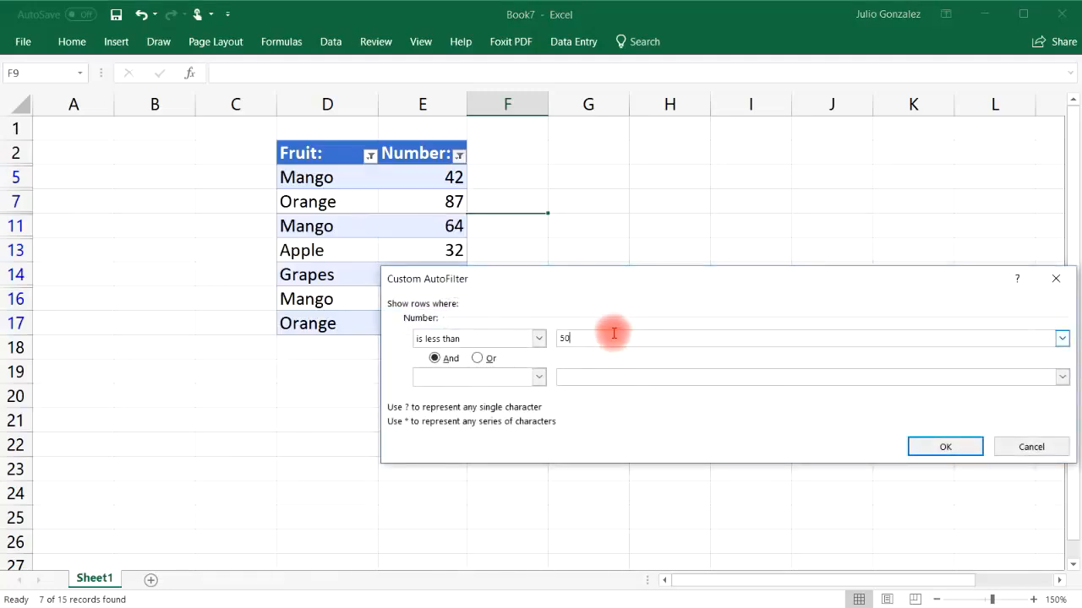
pyautogui.click(917, 444)
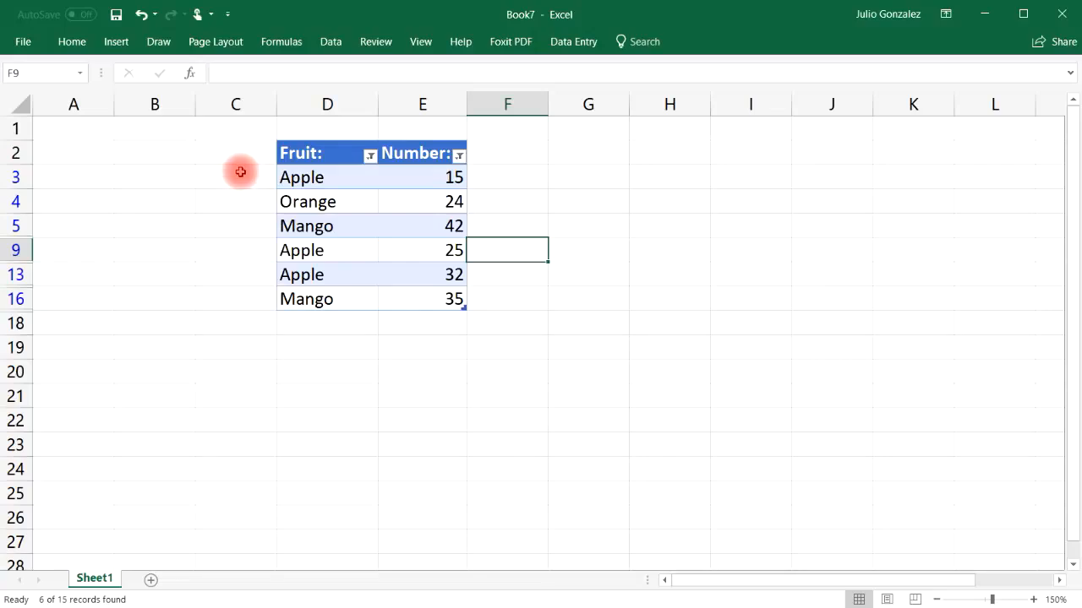
# Step: Undo all Fruit and Number filters and the table conversion of D2:E17
pyautogui.click(141, 14)
pyautogui.click(140, 15)
pyautogui.click(140, 14)
pyautogui.click(140, 15)
pyautogui.click(140, 14)
pyautogui.click(140, 14)
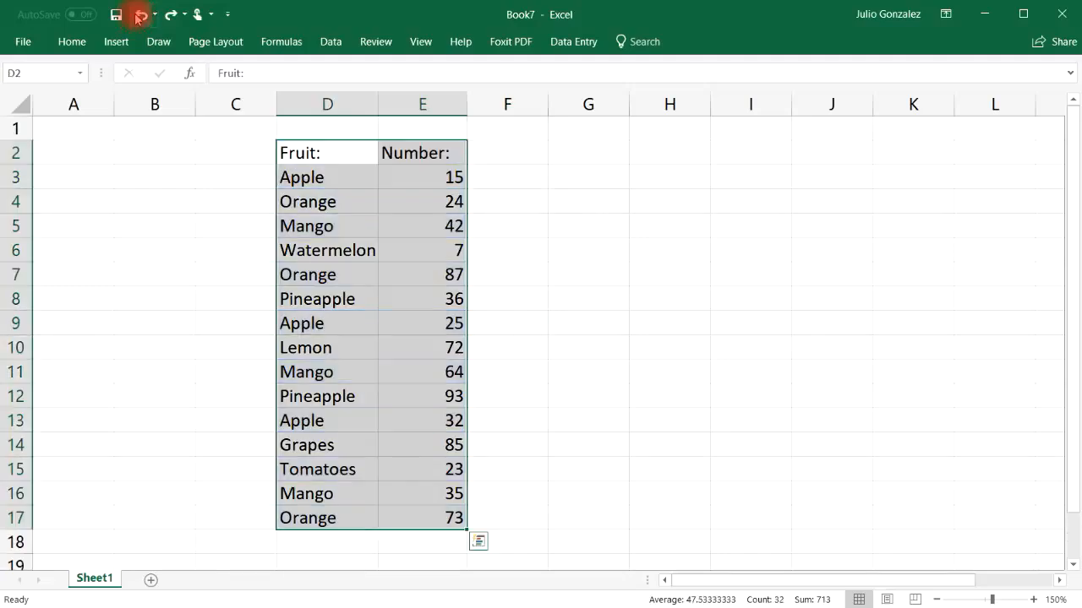
# Step: Enter the header Date: in cell C2, beside the Fruit column
pyautogui.click(224, 177)
pyautogui.click(245, 151)
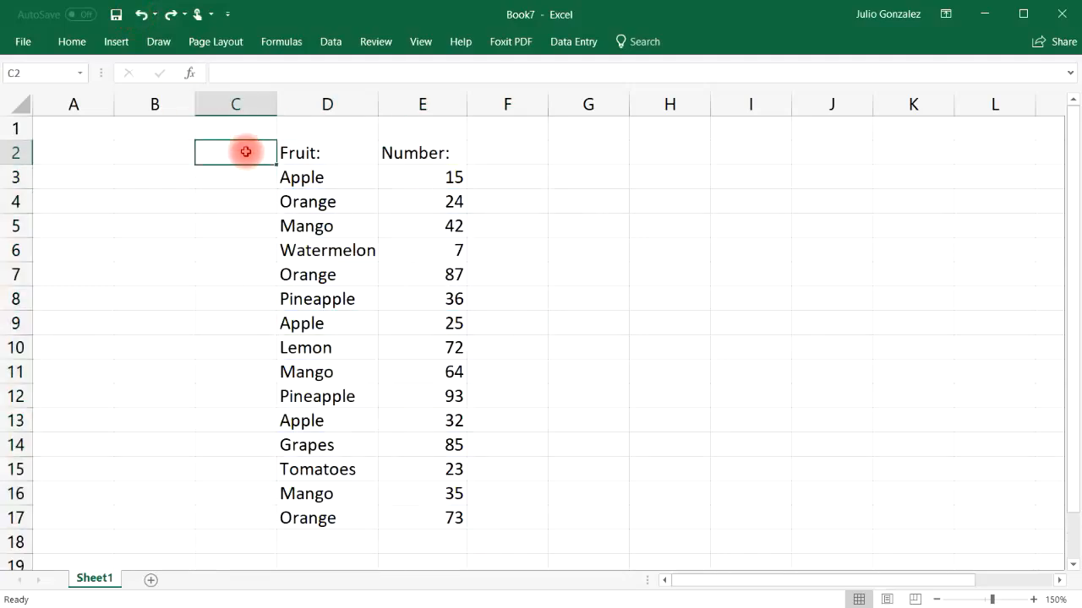
pyautogui.write('Dt')
pyautogui.write('a')
pyautogui.press('BackSpace')
pyautogui.press('BackSpace')
pyautogui.write('ate:')
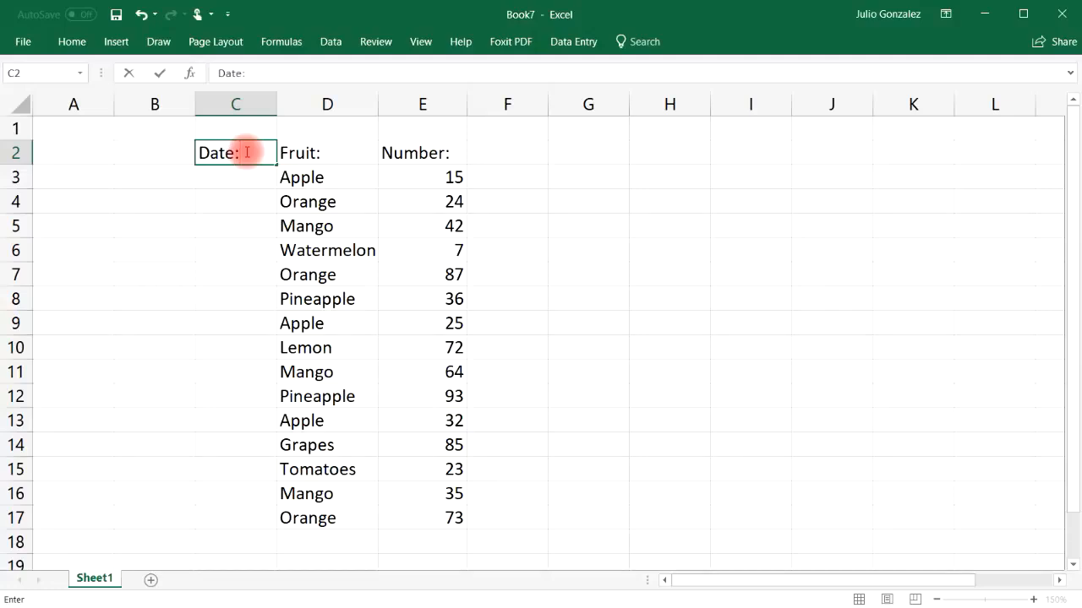
pyautogui.press('Return')
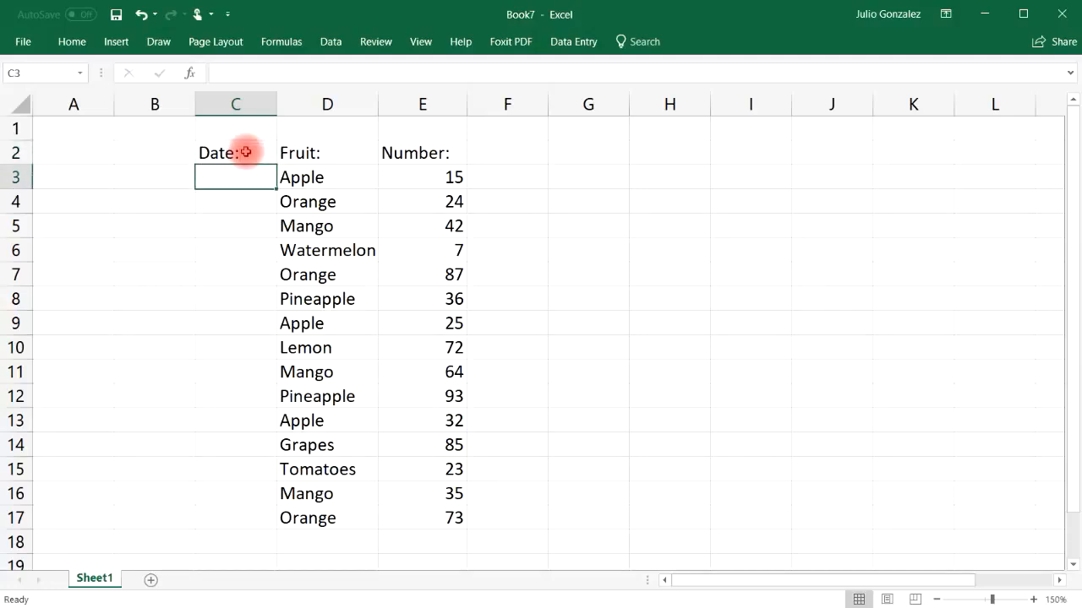
# Step: Enter the dates 2/5/2014, 3/8/2015 and 4/2/2016 in cells C3 to C5
pyautogui.write('2/5/2014')
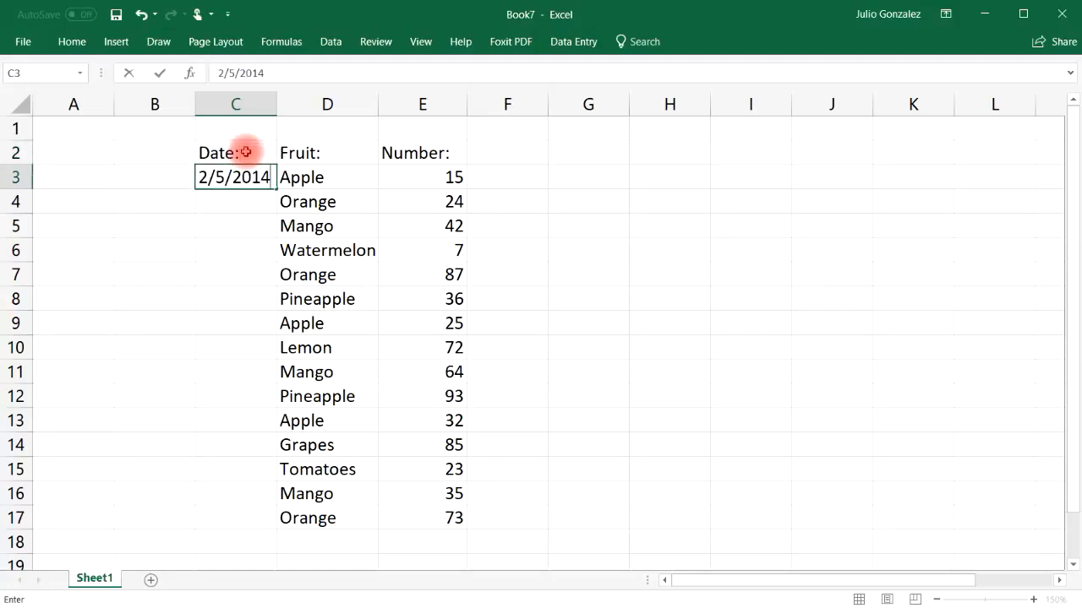
pyautogui.press('Return')
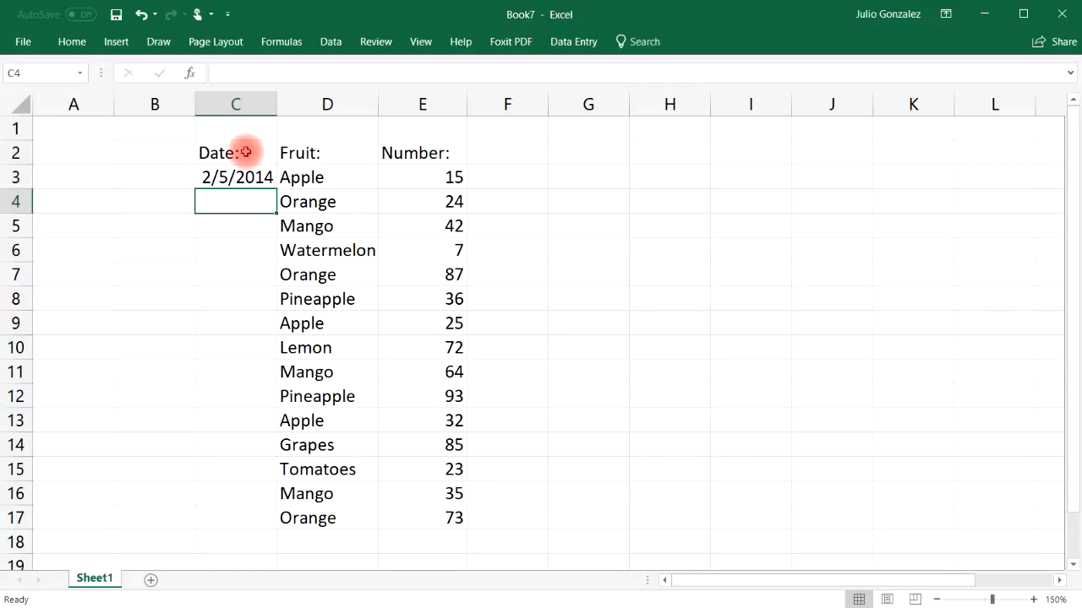
pyautogui.write('3/8/2015')
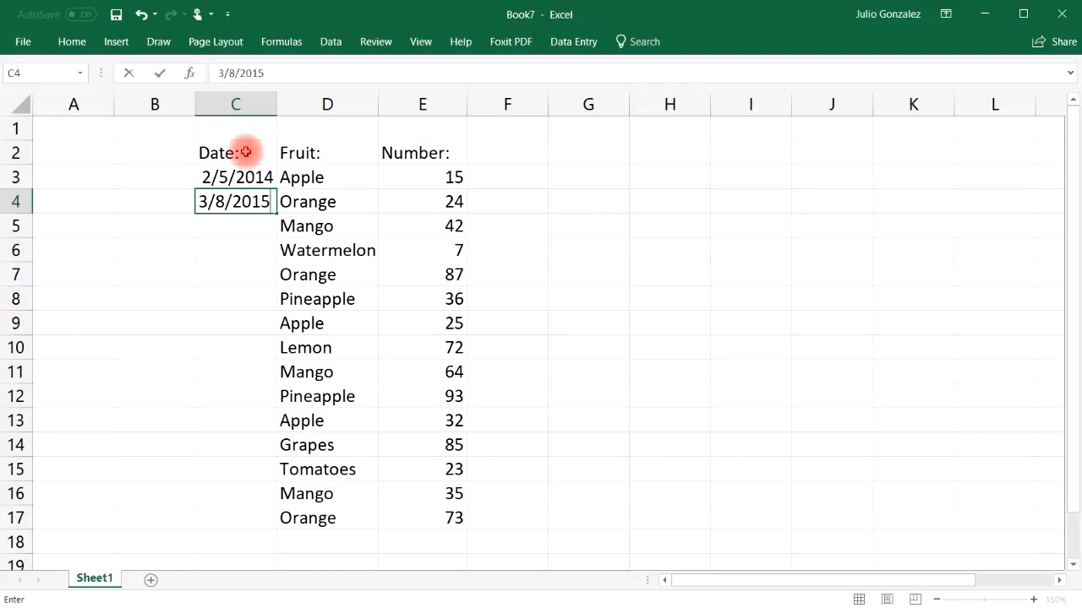
pyautogui.press('Return')
pyautogui.write('4/2/2016')
pyautogui.press('Return')
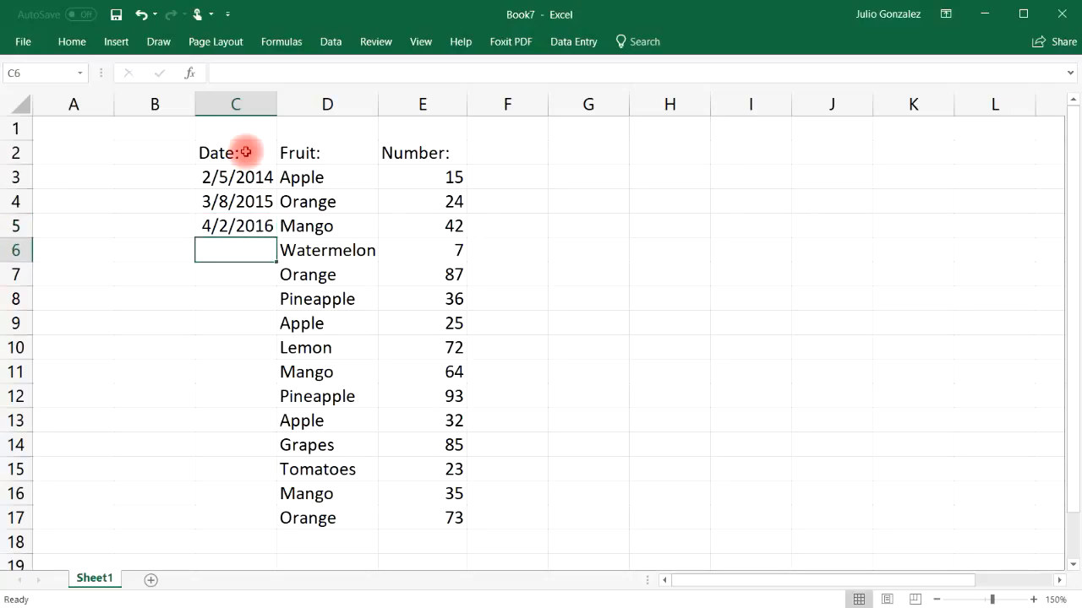
# Step: Enter the dates 1/5/2012, 6/8/2017 and 8/3/2010 in cells C6 to C8
pyautogui.write('1/5/2012')
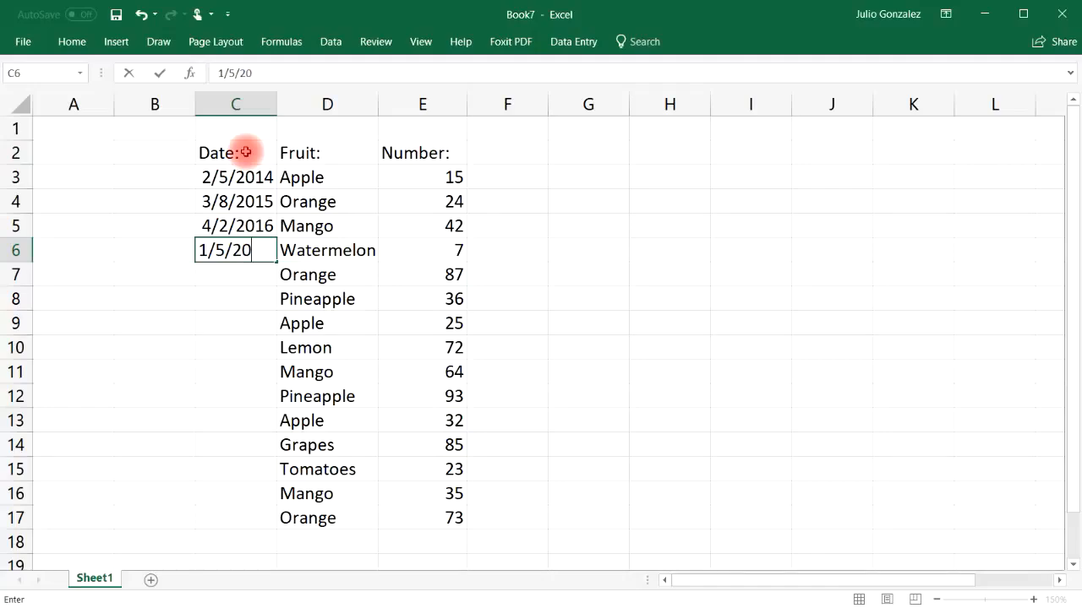
pyautogui.press('Return')
pyautogui.write('6/8/2017')
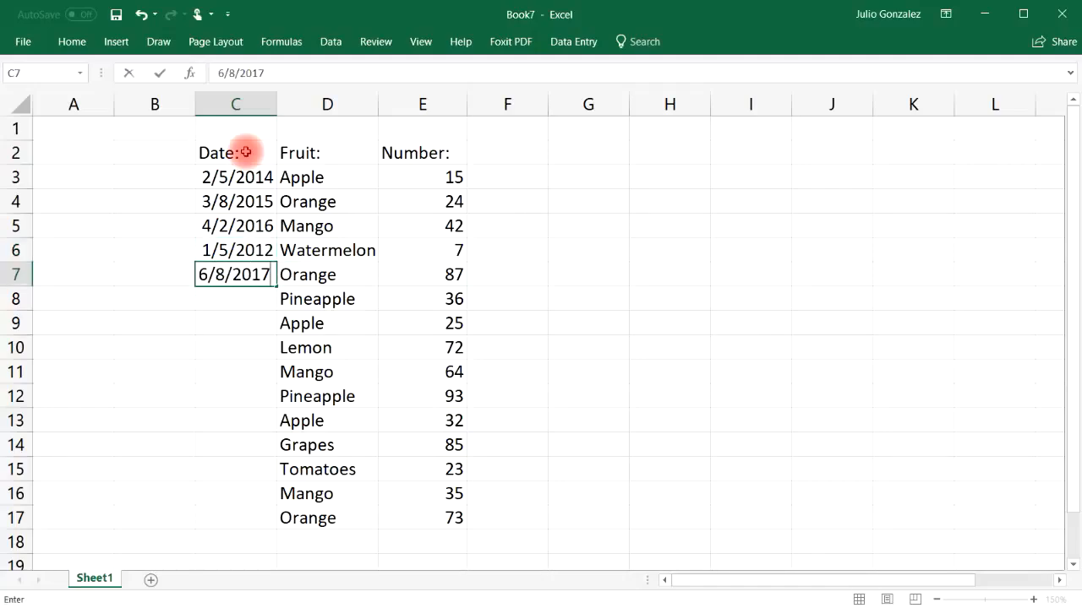
pyautogui.press('Return')
pyautogui.write('8')
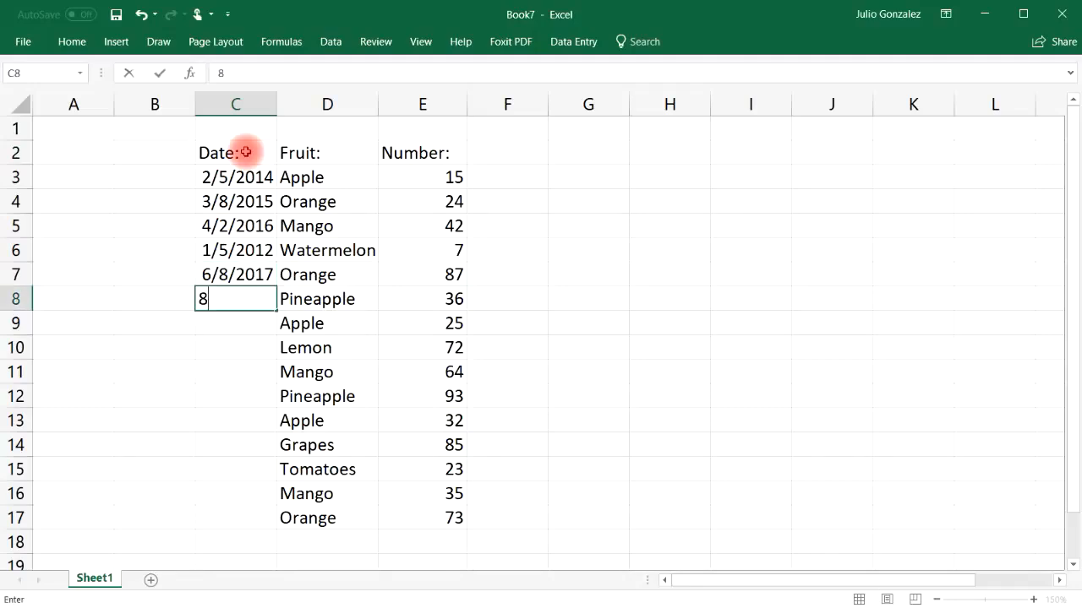
pyautogui.write('/3/1010')
pyautogui.press('BackSpace')
pyautogui.press('BackSpace')
pyautogui.press('BackSpace')
pyautogui.press('BackSpace')
pyautogui.write('2010')
pyautogui.hotkey('ctrl', 'Return')
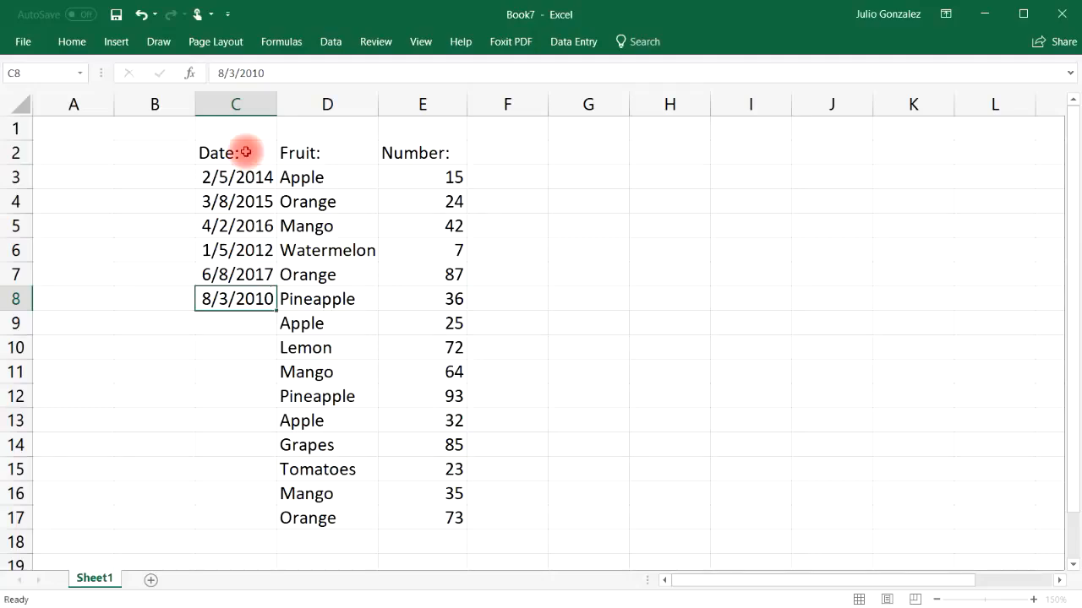
pyautogui.press('Return')
# Step: Enter the dates 9/5/2011, 4/3/2018 and 5/6/2014 in cells C9 to C11
pyautogui.write('9/5/2011')
pyautogui.press('Return')
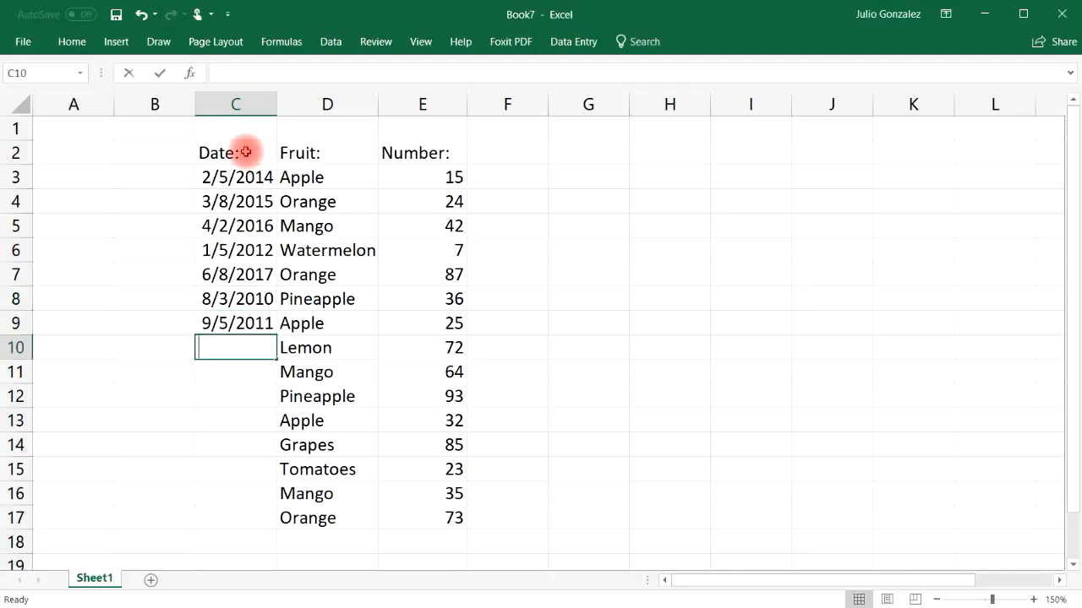
pyautogui.write('4/3/2018')
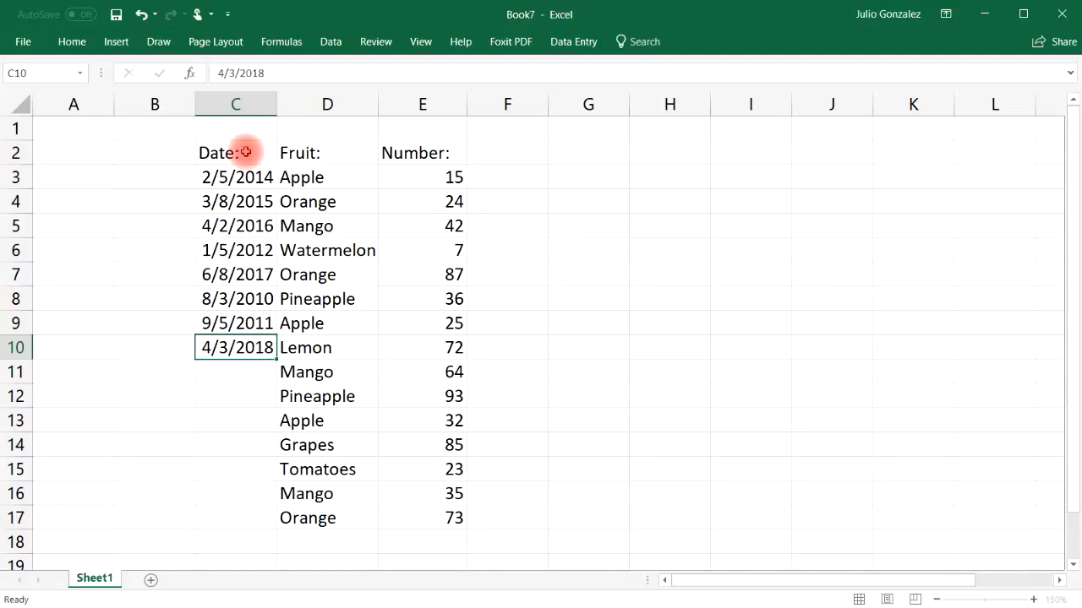
pyautogui.press('Return')
pyautogui.write('5/6/2014')
pyautogui.press('Return')
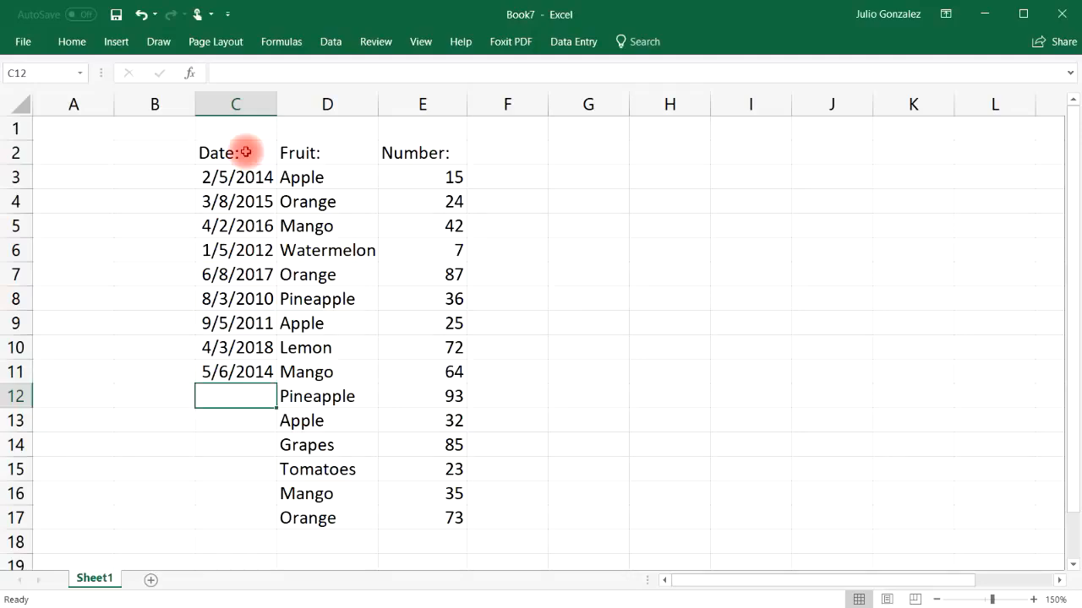
# Step: Enter the dates 3/2/2017 and 5/19/2016 in cells C12 and C13
pyautogui.write('3/2/')
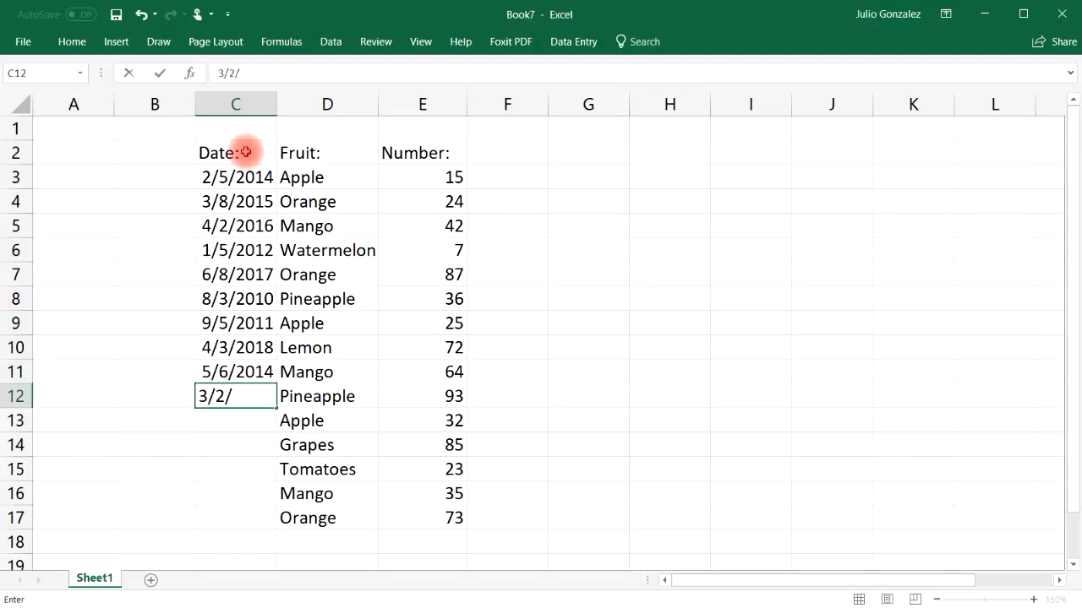
pyautogui.write('2017')
pyautogui.press('Return')
pyautogui.write('5')
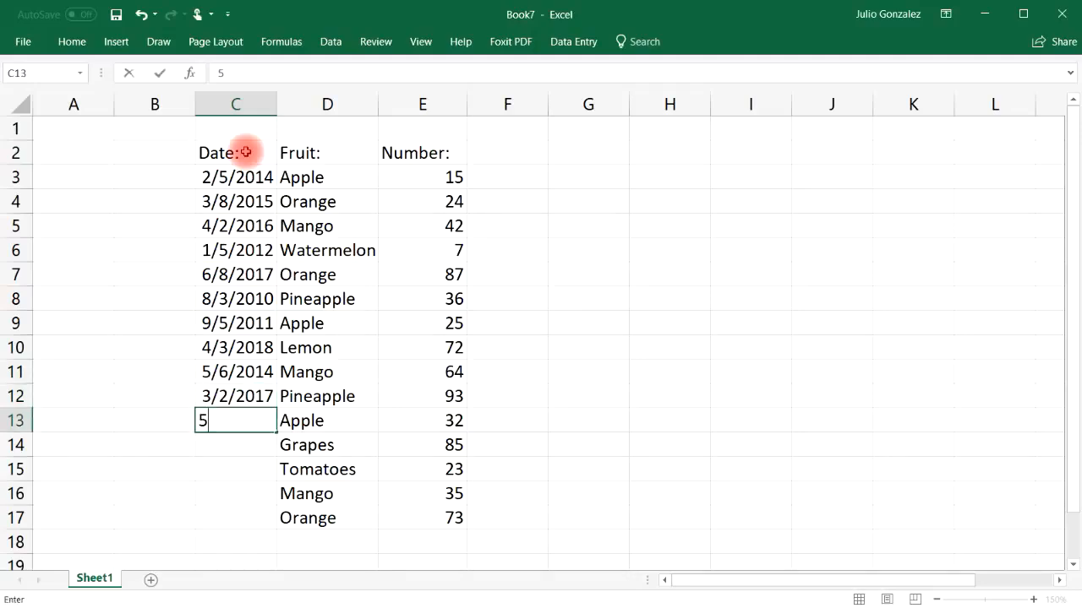
pyautogui.write('/19/2016')
pyautogui.press('Return')
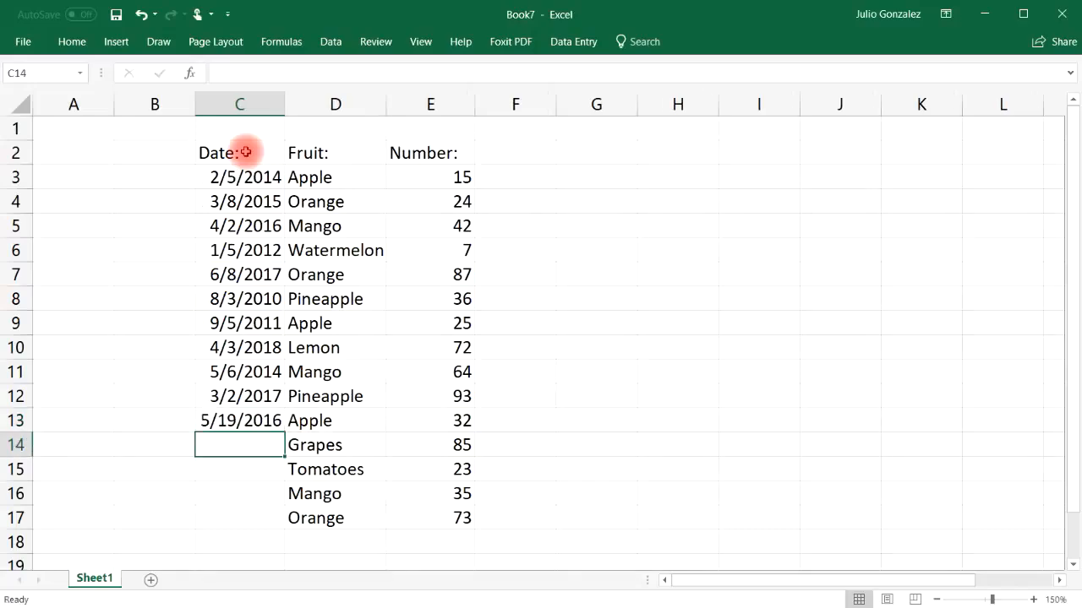
# Step: Widen column C slightly and enter the dates 6/8/2017 and 4/15/2018 in cells C14 and C15
pyautogui.moveTo(282, 103); pyautogui.dragTo(290, 154)
pyautogui.write('6')
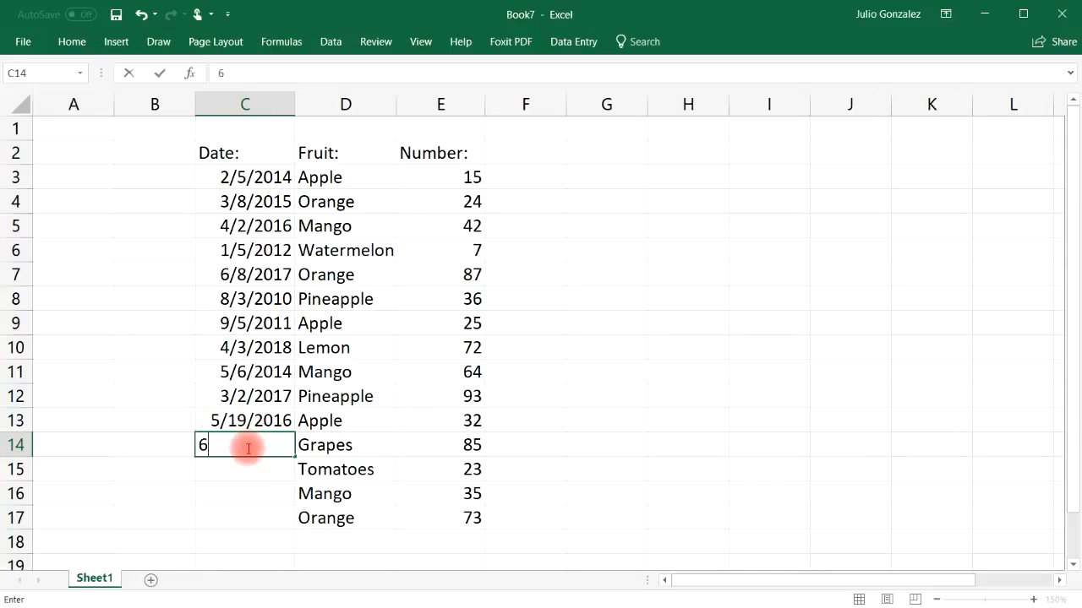
pyautogui.write('/8/2017')
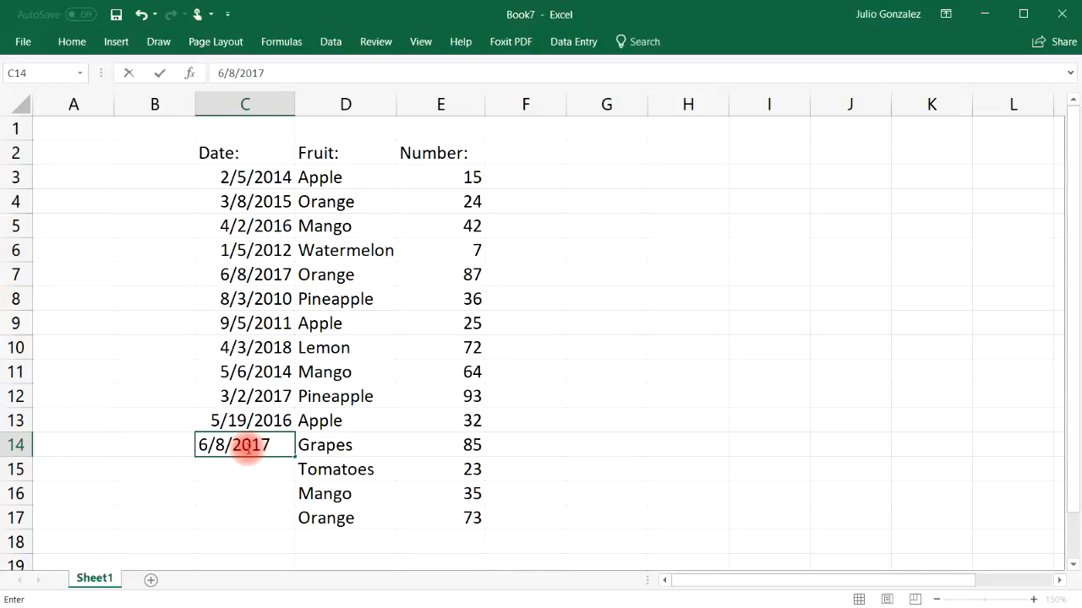
pyautogui.press('Return')
pyautogui.write('4/15')
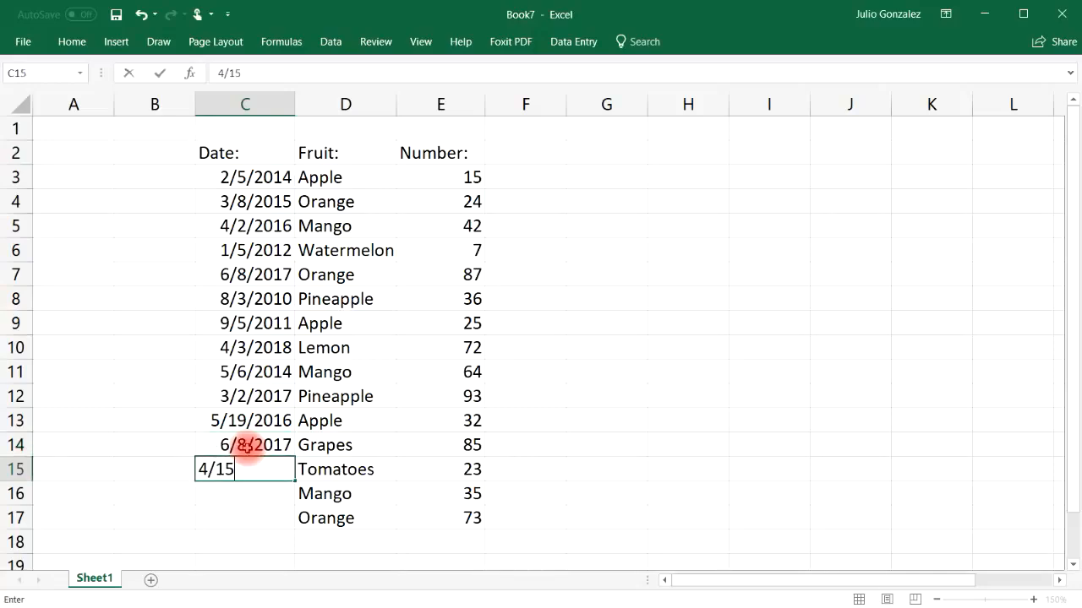
pyautogui.write('/2018')
pyautogui.press('Return')
# Step: Enter the dates 3/27/2017 and 11/16/2018 in cells C16 and C17
pyautogui.write('3/27')
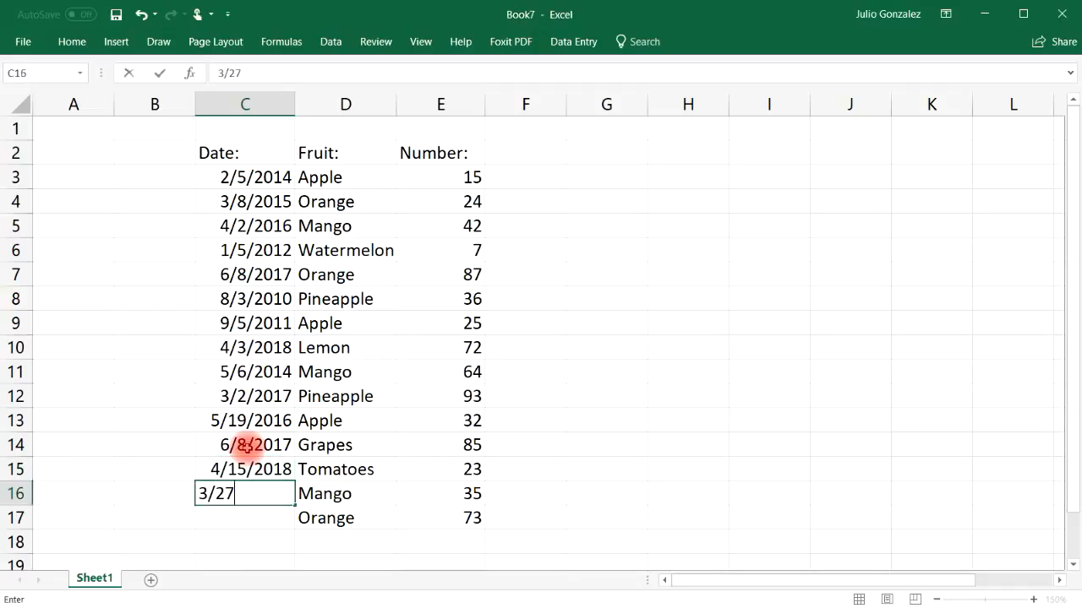
pyautogui.press('Left')
pyautogui.press('Right')
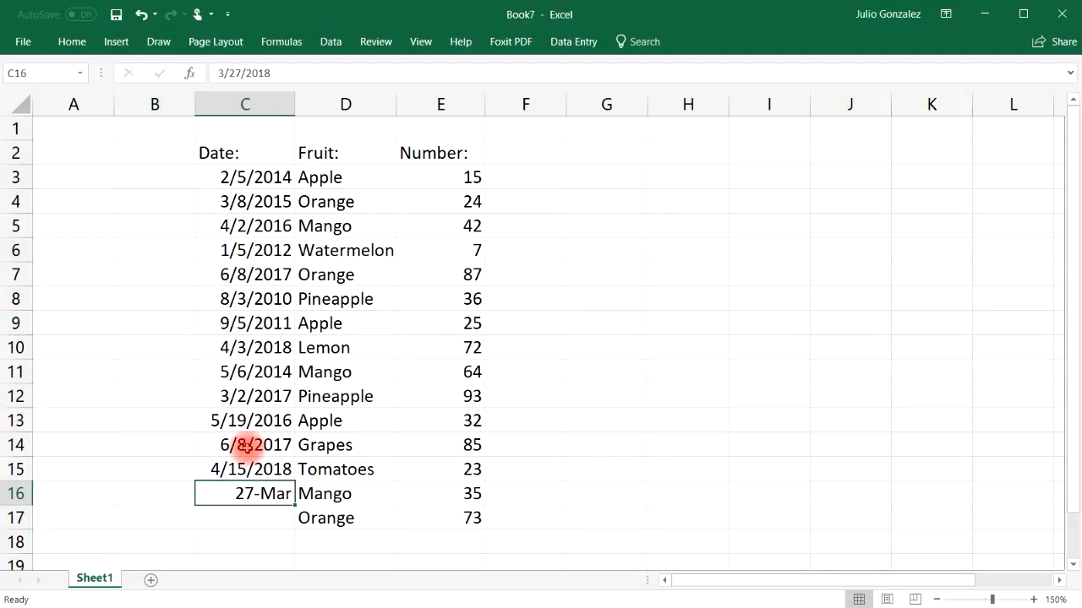
pyautogui.write('3/27/2017')
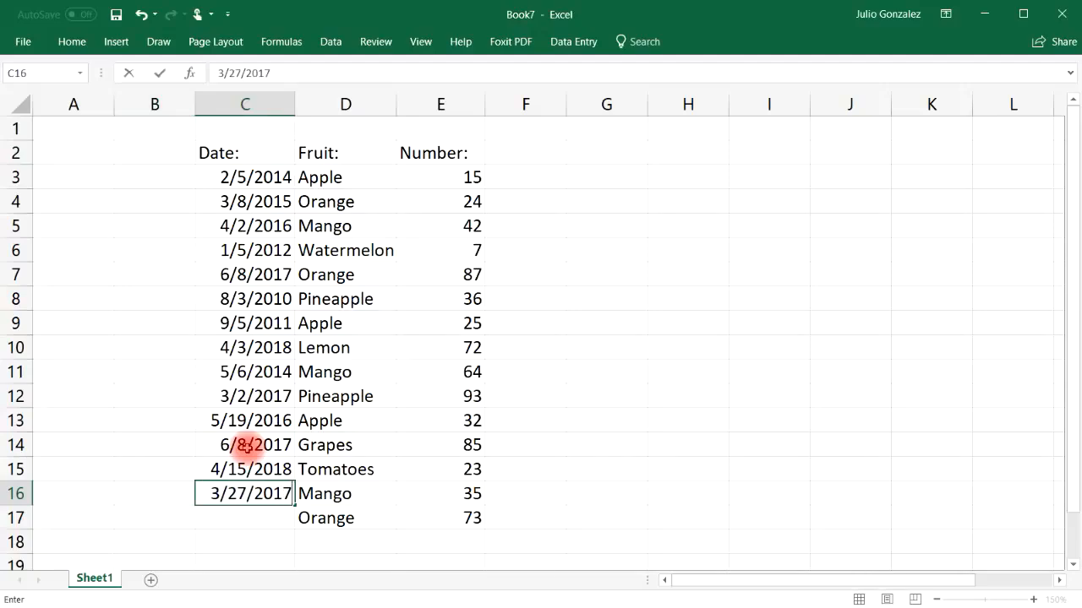
pyautogui.press('Return')
pyautogui.write('11/16')
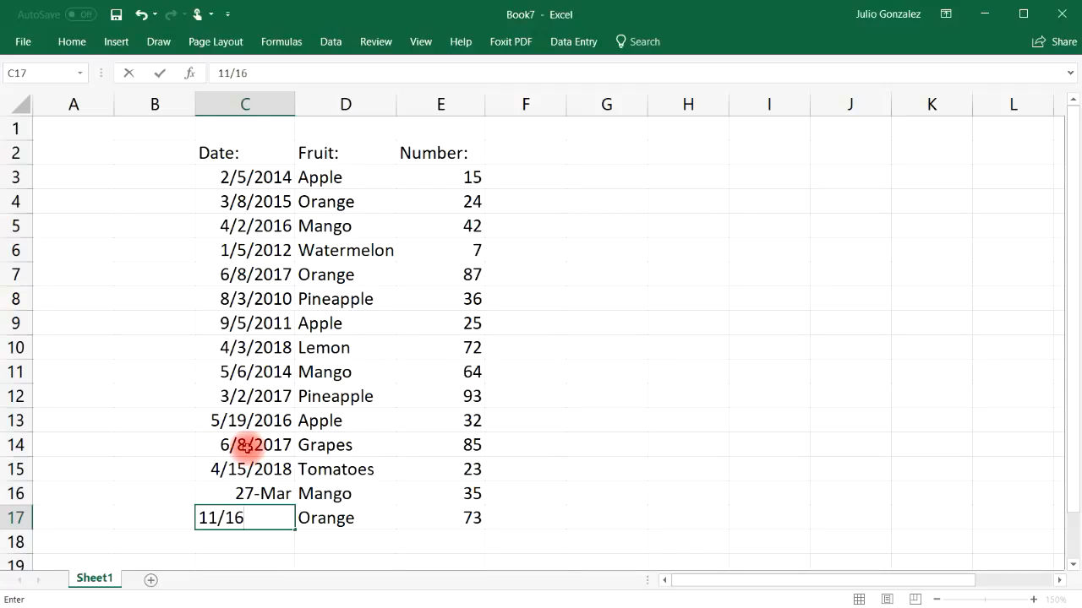
pyautogui.write('/2018')
pyautogui.press('Return')
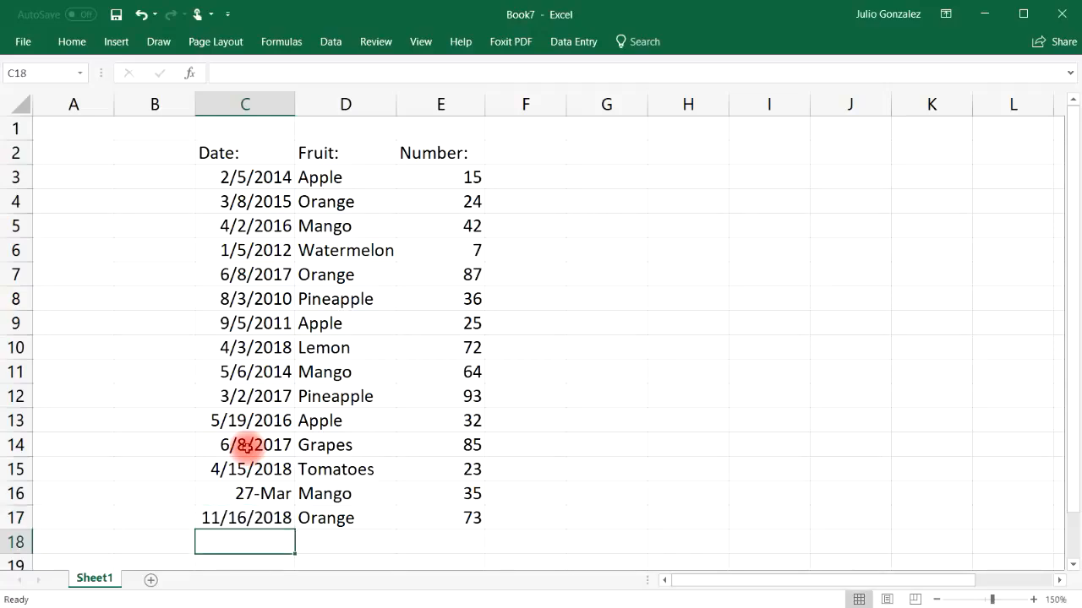
# Step: Format the dates in C3:C17 with the Date category and the *3/14/2012 type
pyautogui.click(264, 498)
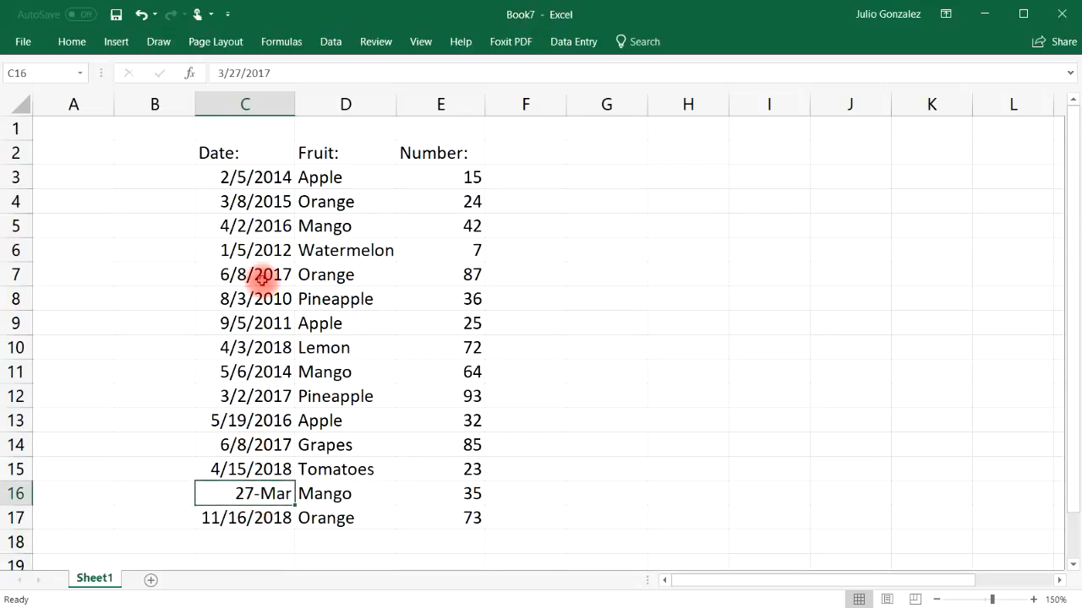
pyautogui.click(263, 174)
pyautogui.moveTo(264, 222); pyautogui.dragTo(255, 517)
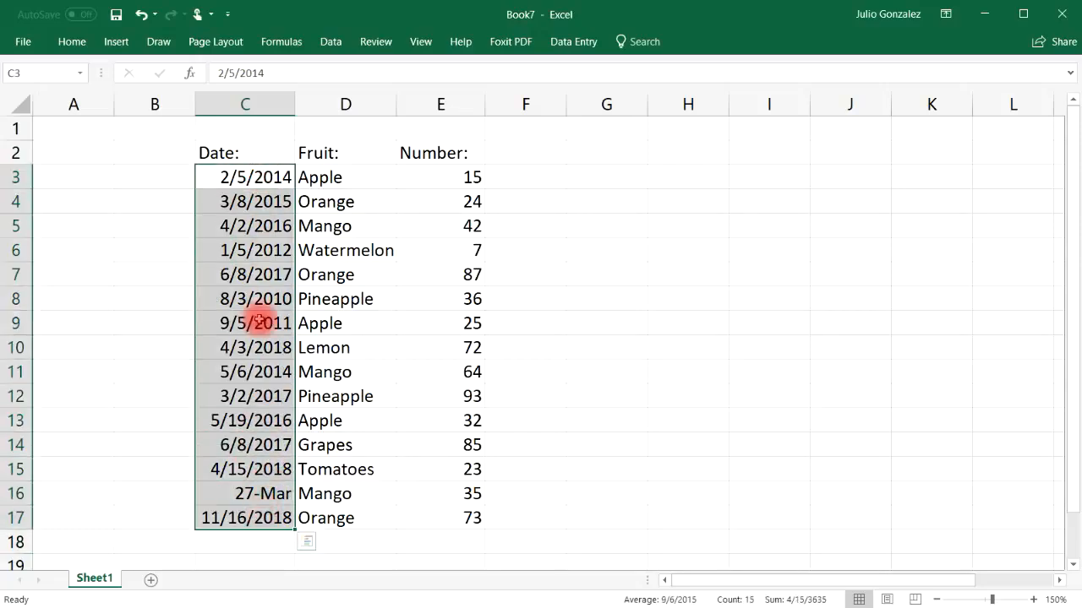
pyautogui.rightClick(256, 179)
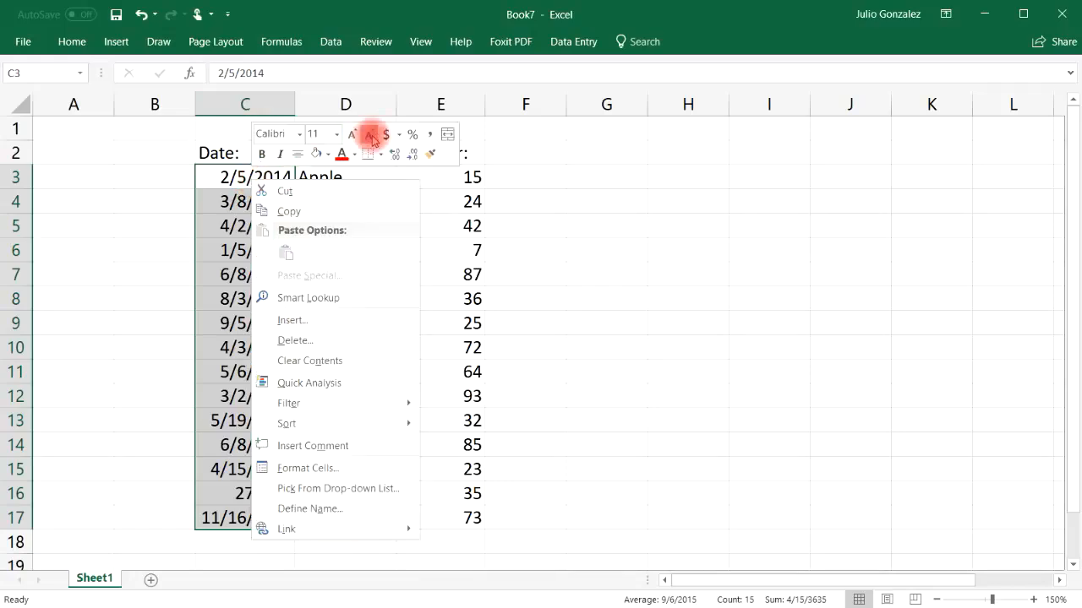
pyautogui.click(398, 135)
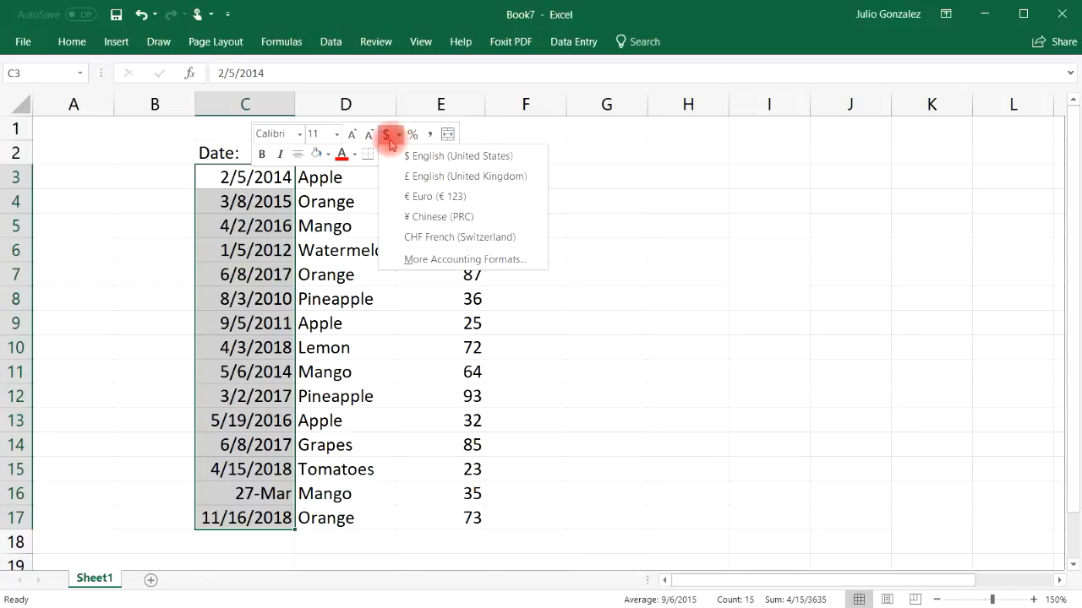
pyautogui.click(431, 255)
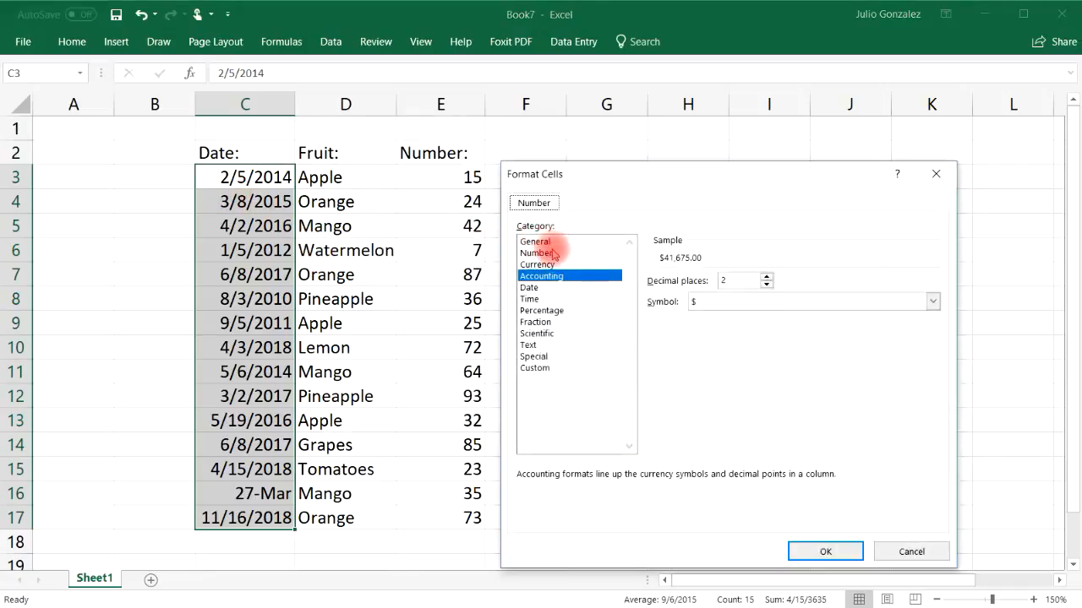
pyautogui.click(541, 288)
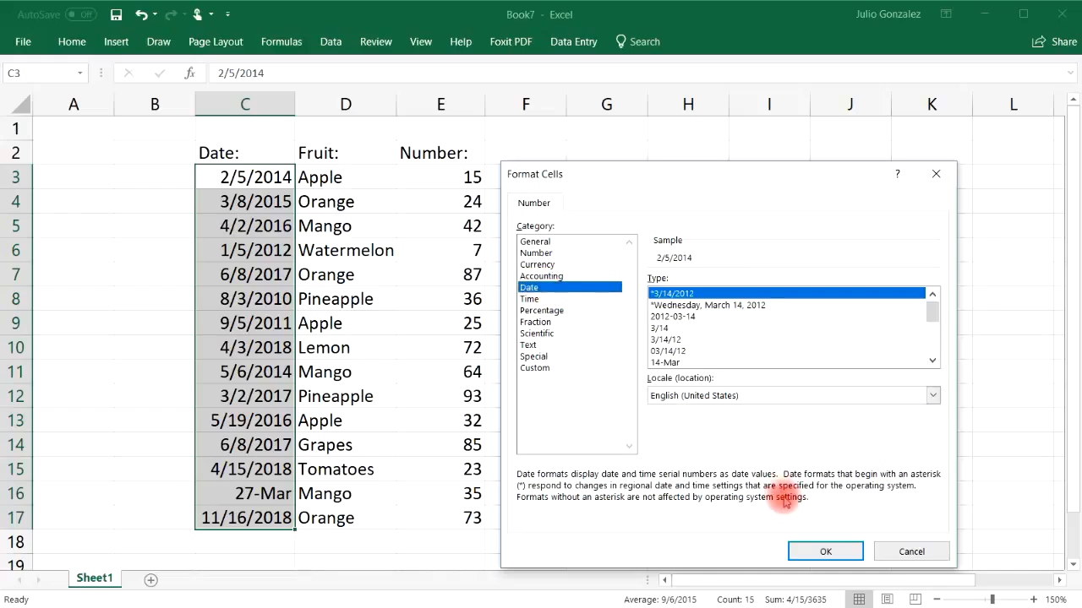
pyautogui.click(824, 551)
pyautogui.click(688, 323)
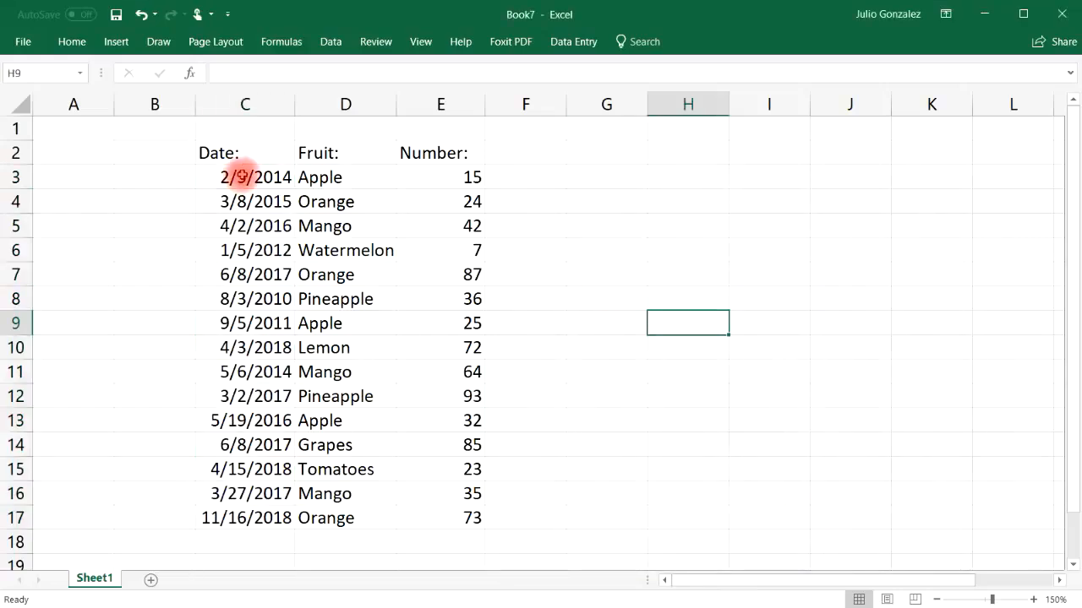
# Step: Convert the range C2:E17 into a table, with Date:, Fruit: and Number: as its headers
pyautogui.moveTo(212, 150); pyautogui.dragTo(473, 518)
pyautogui.click(116, 42)
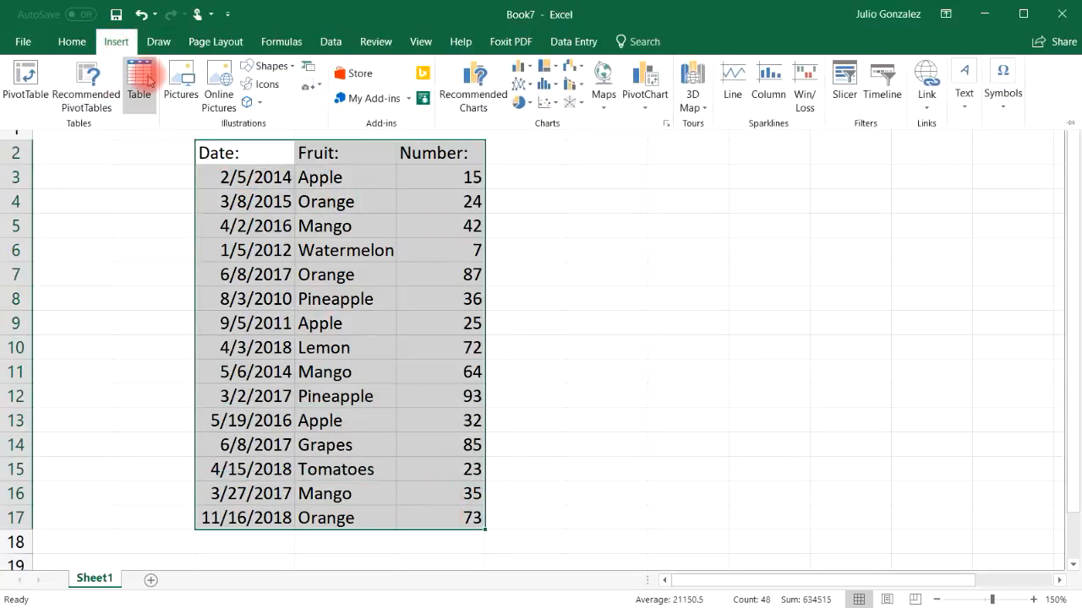
pyautogui.click(137, 75)
pyautogui.click(698, 410)
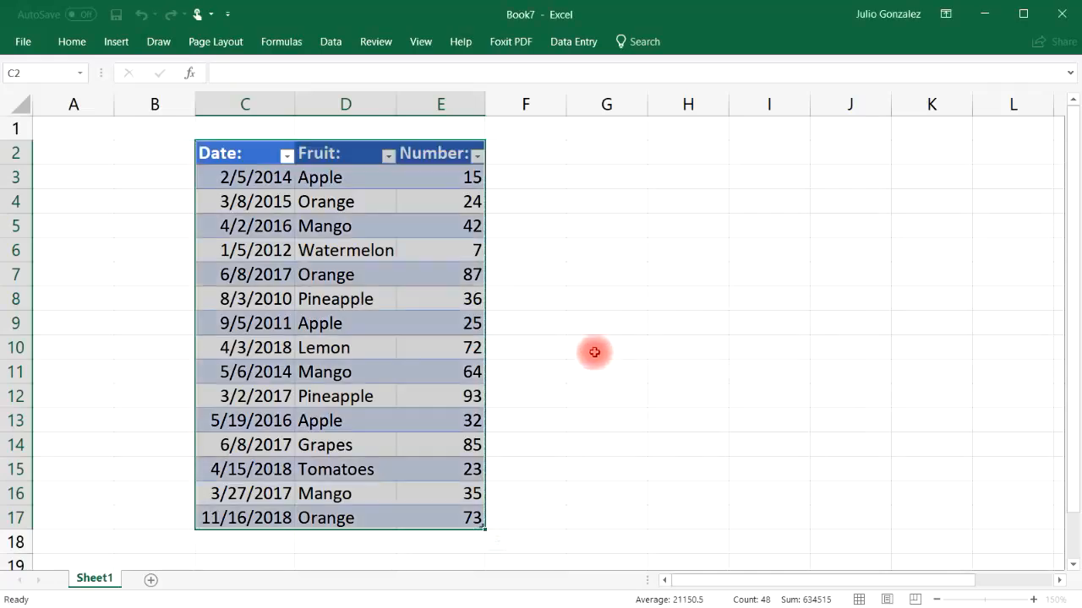
# Step: Apply a Between date filter to the Date column, starting on or after 2/1/2013 and limited by an end date
pyautogui.click(288, 156)
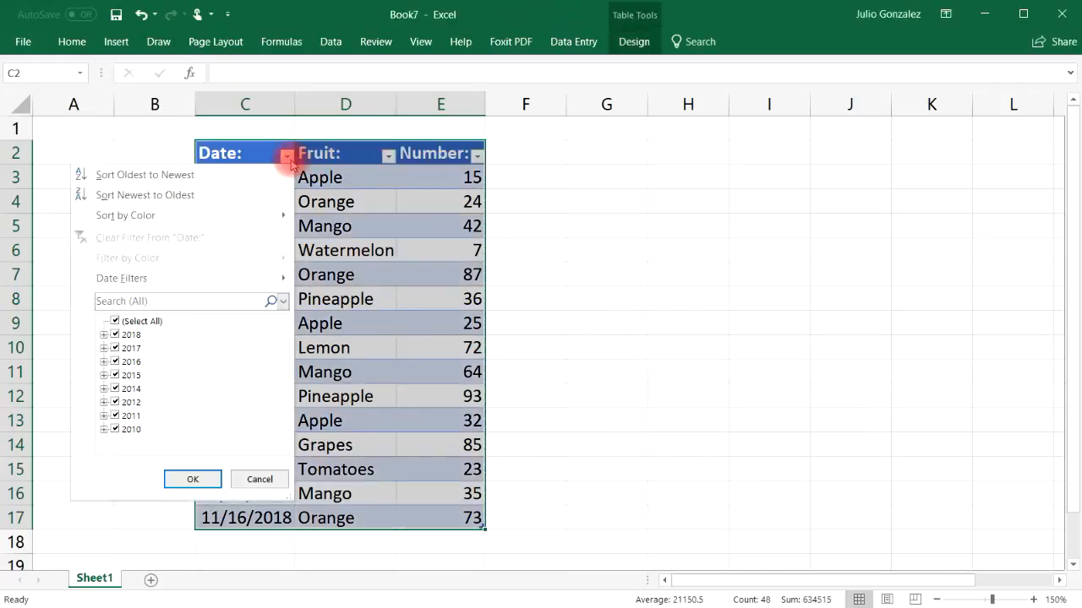
pyautogui.moveTo(200, 278)
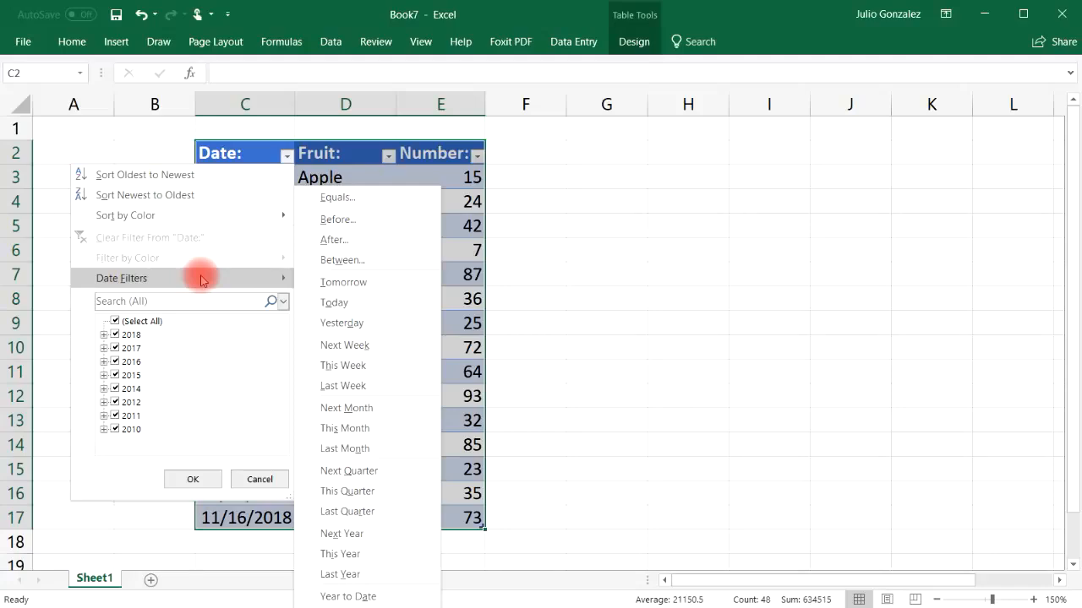
pyautogui.click(115, 322)
pyautogui.moveTo(284, 279)
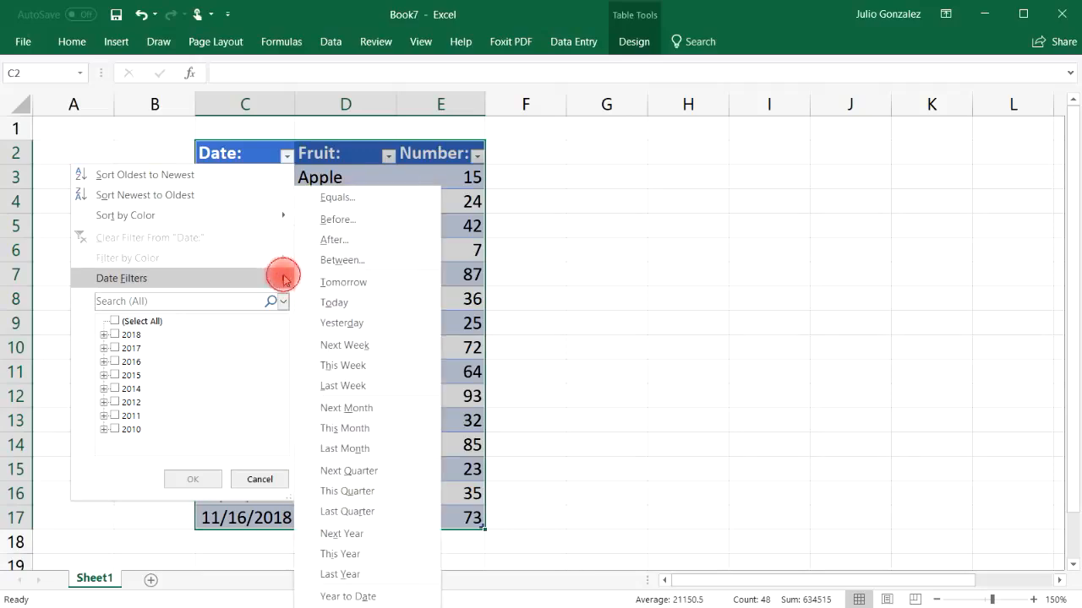
pyautogui.click(340, 259)
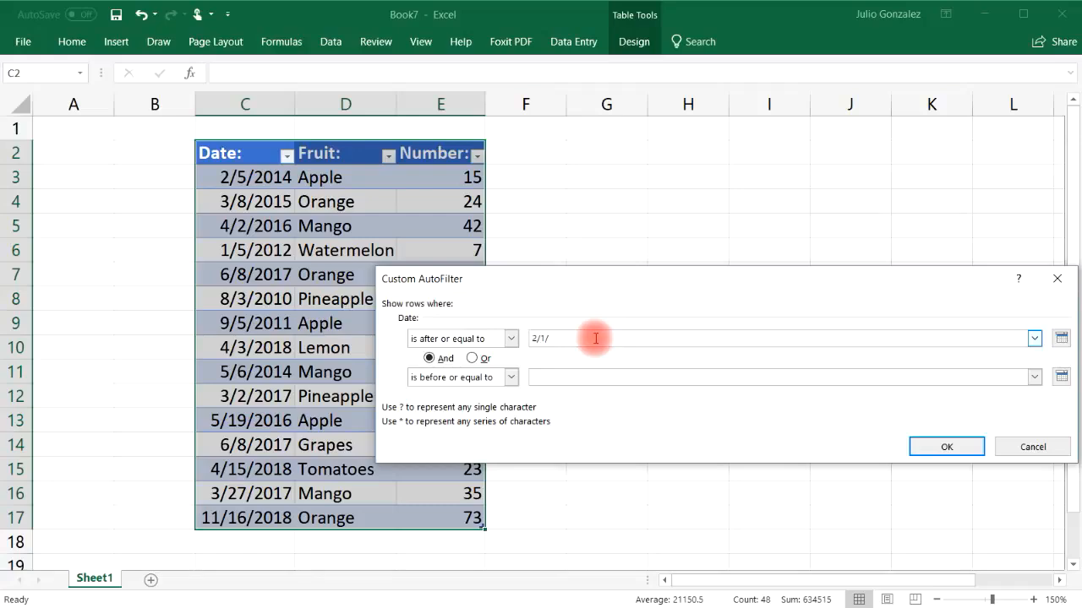
pyautogui.click(585, 375)
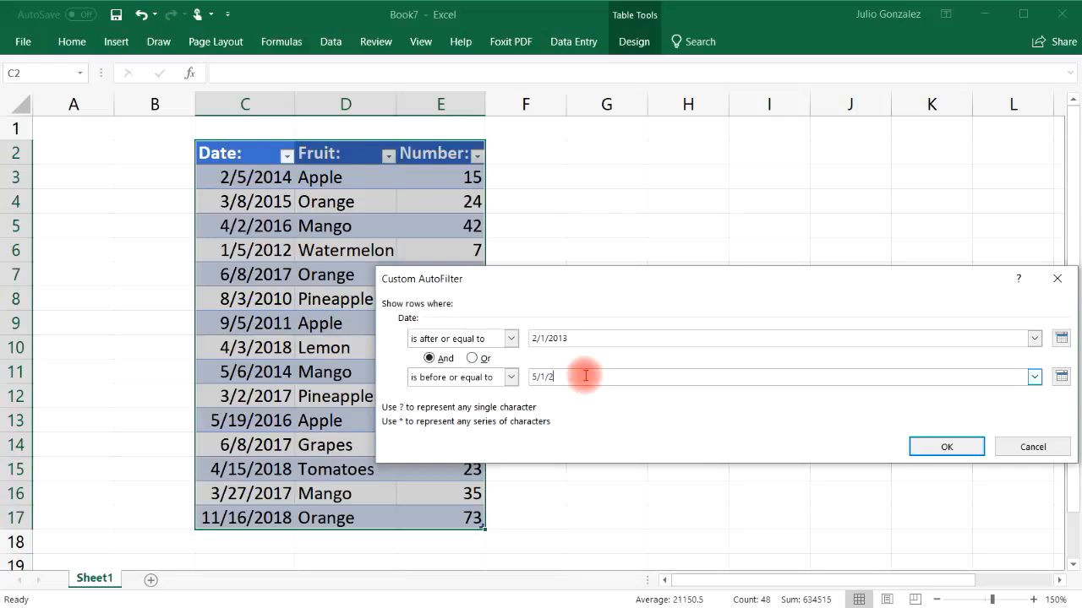
pyautogui.click(948, 447)
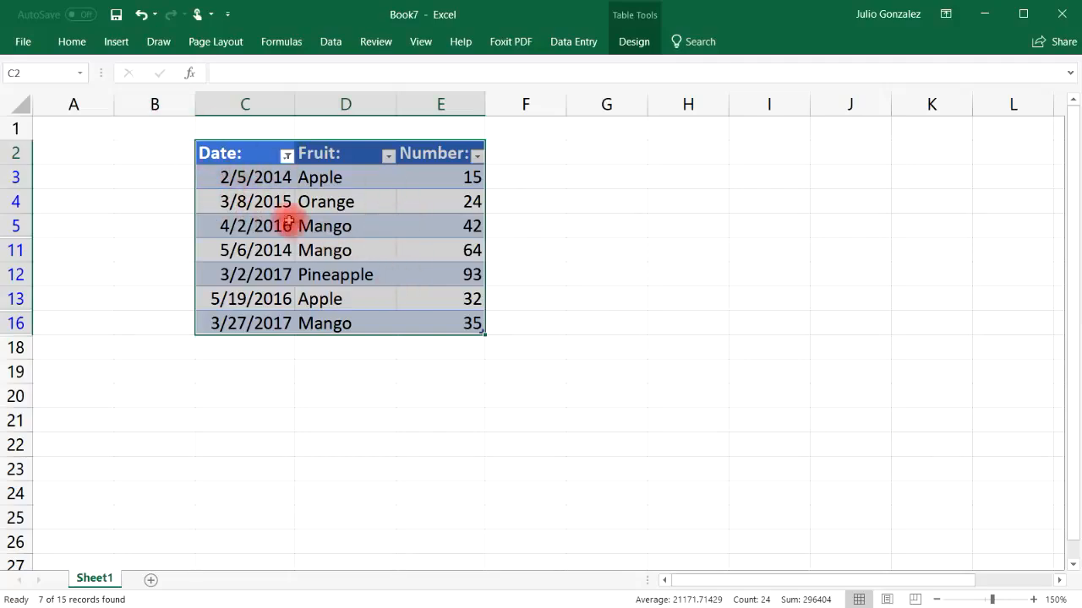
# Step: Filter the Fruit column to exclude Orange and Pineapple
pyautogui.click(388, 157)
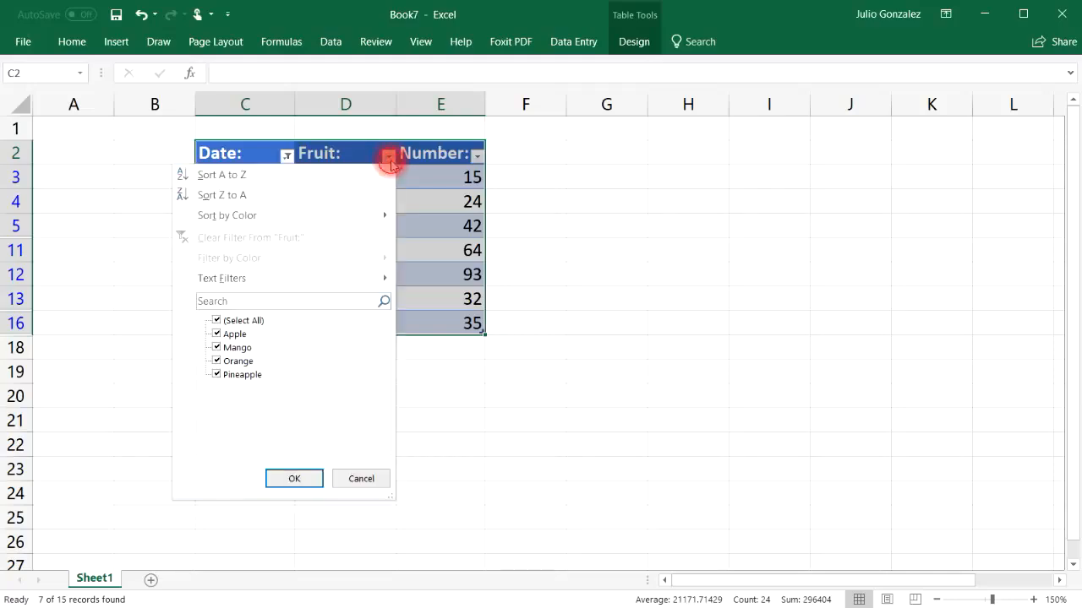
pyautogui.click(217, 362)
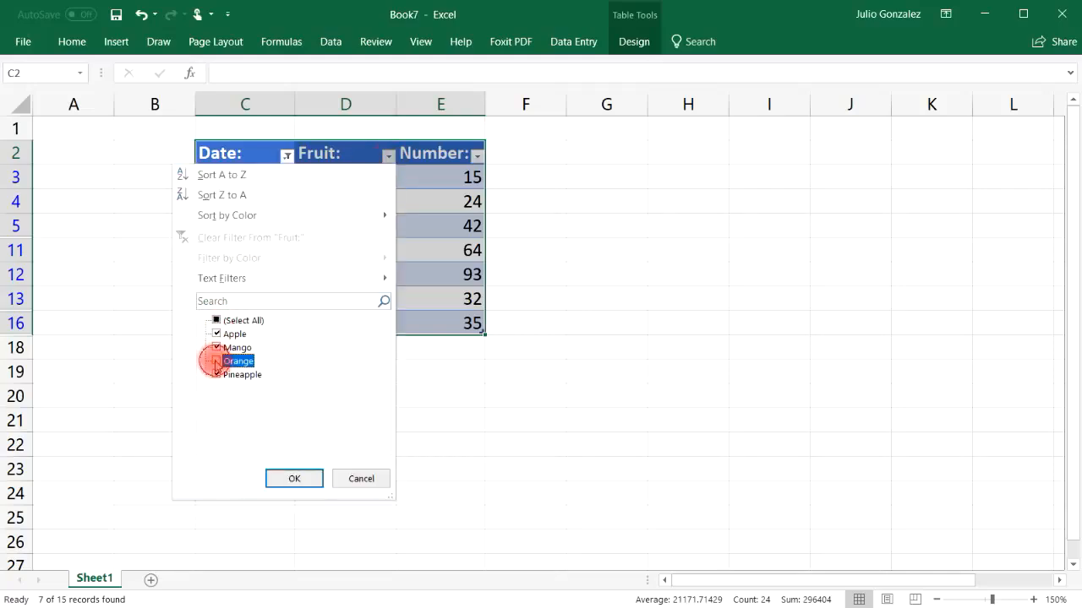
pyautogui.click(217, 374)
pyautogui.click(288, 487)
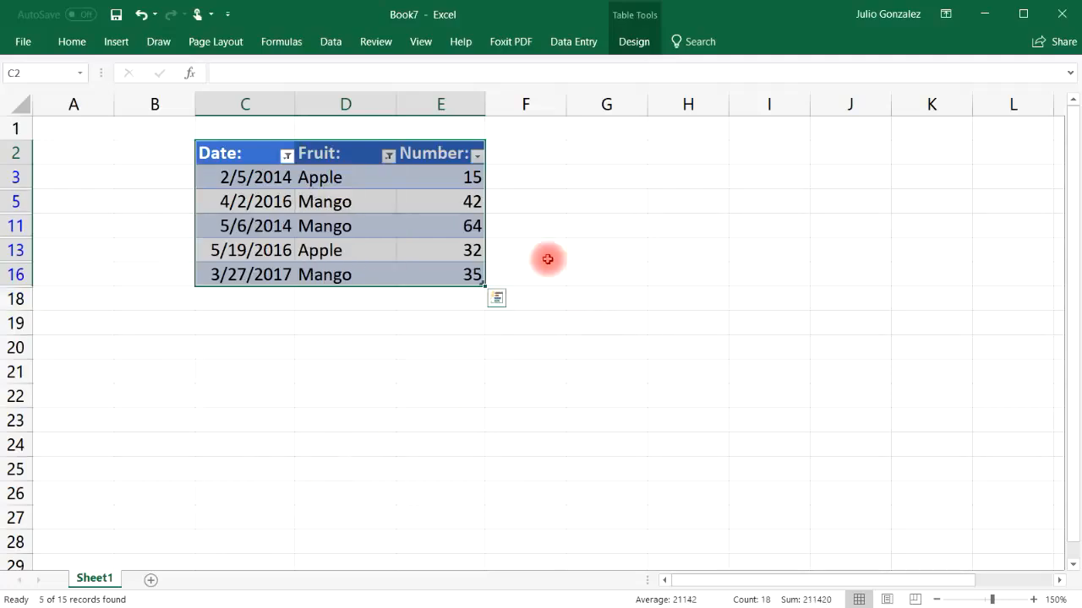
# Step: Apply a Between number filter to the Number column, showing values from 30 to 50
pyautogui.click(478, 156)
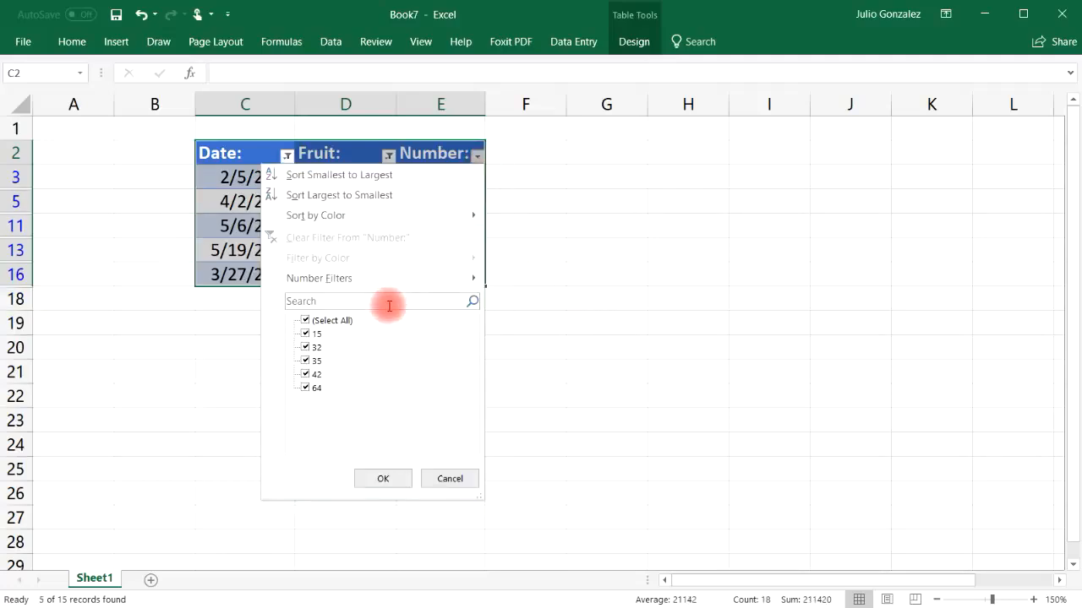
pyautogui.moveTo(452, 281)
pyautogui.click(304, 319)
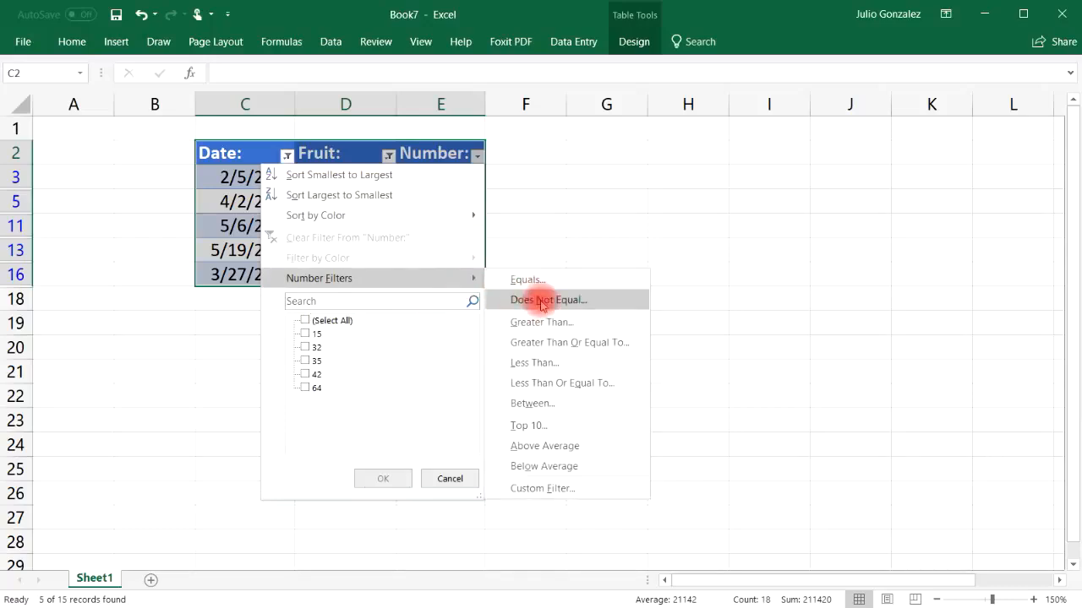
pyautogui.click(565, 403)
pyautogui.write('3')
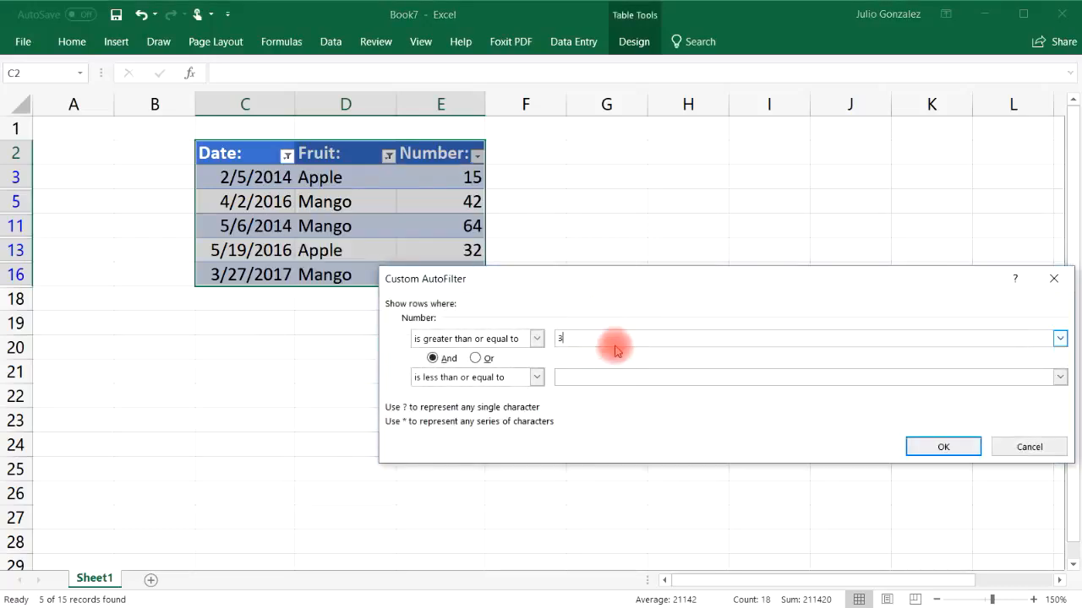
pyautogui.write('0')
pyautogui.click(628, 385)
pyautogui.write('50')
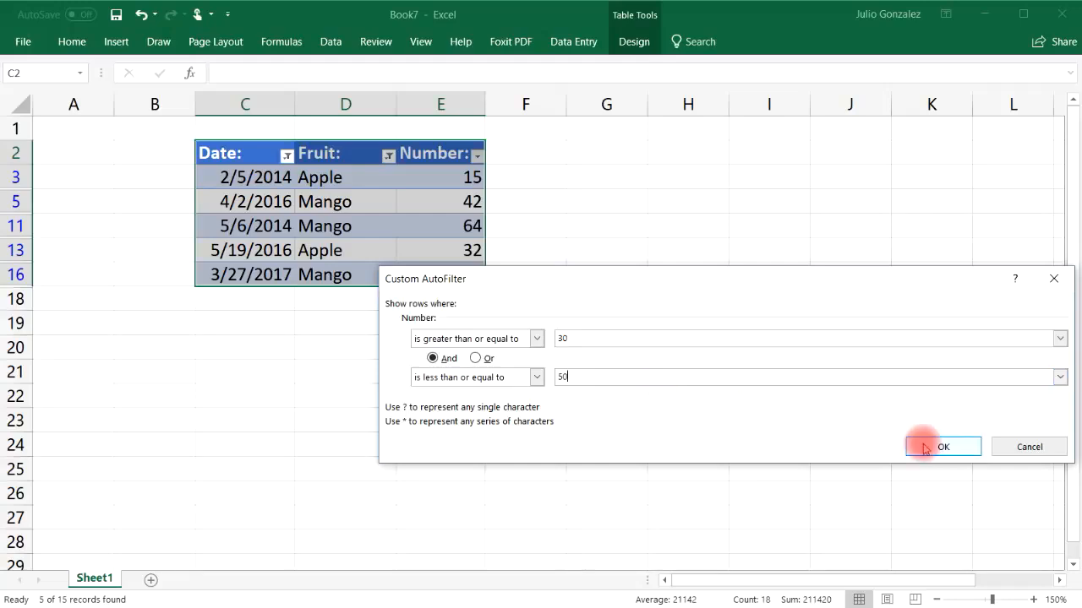
pyautogui.click(938, 446)
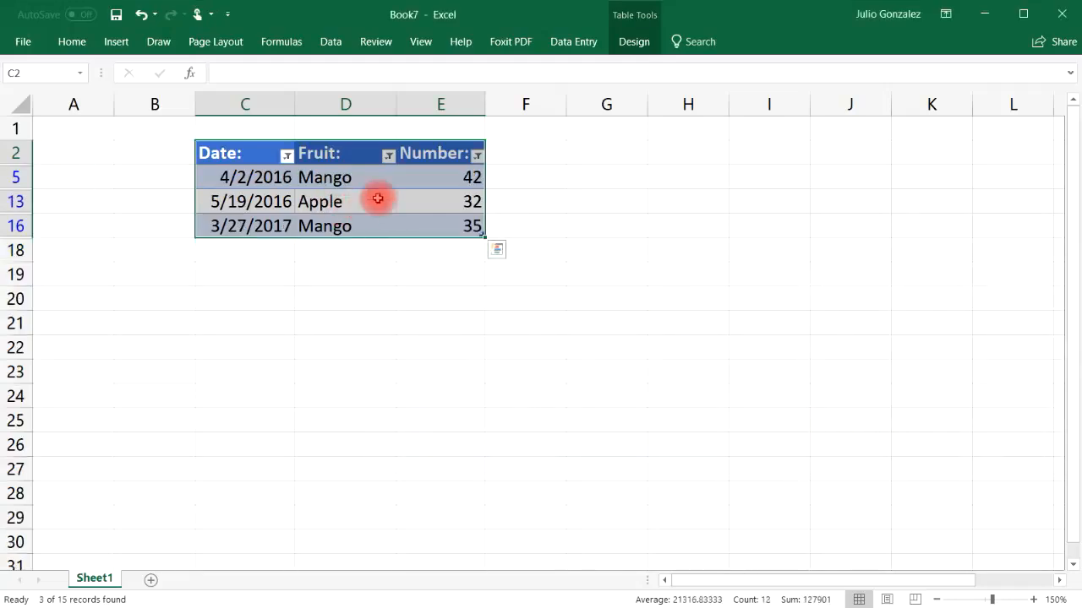